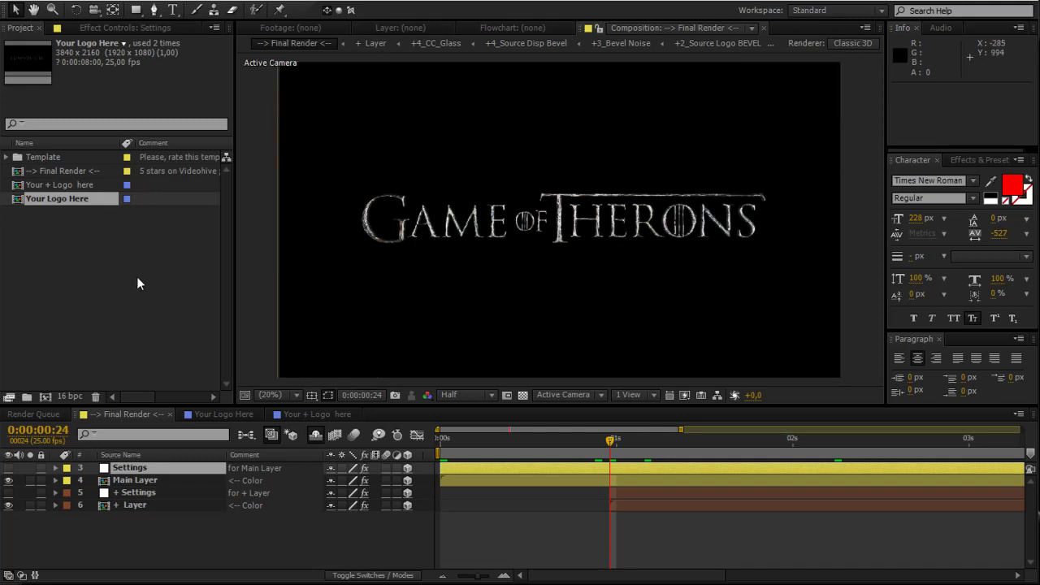
# - Look through the Your Logo Here and Your + Logo here compositions to see their source artwork
pyautogui.moveTo(238, 263); pyautogui.dragTo(278, 269)
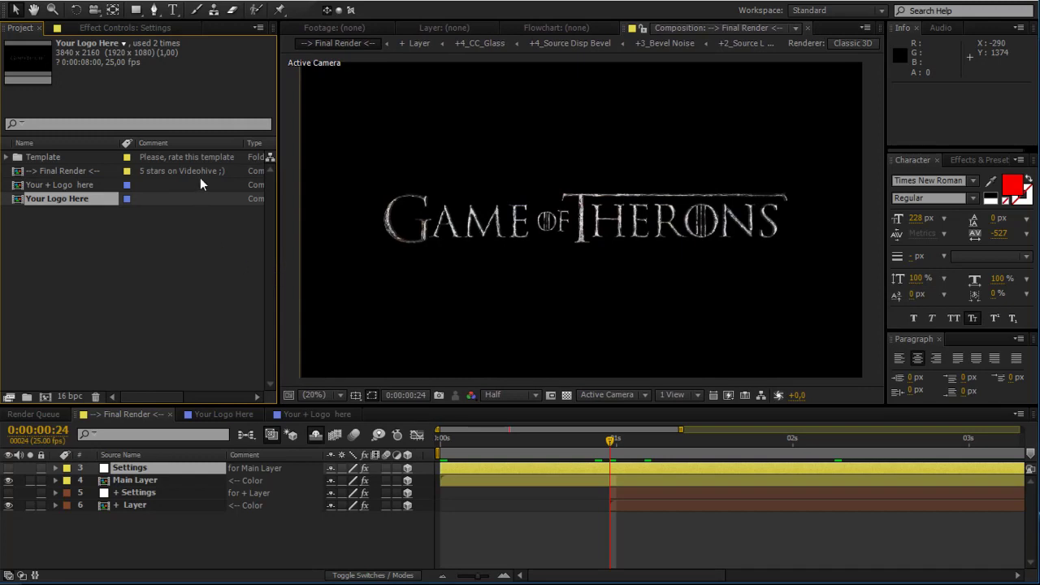
pyautogui.click(220, 414)
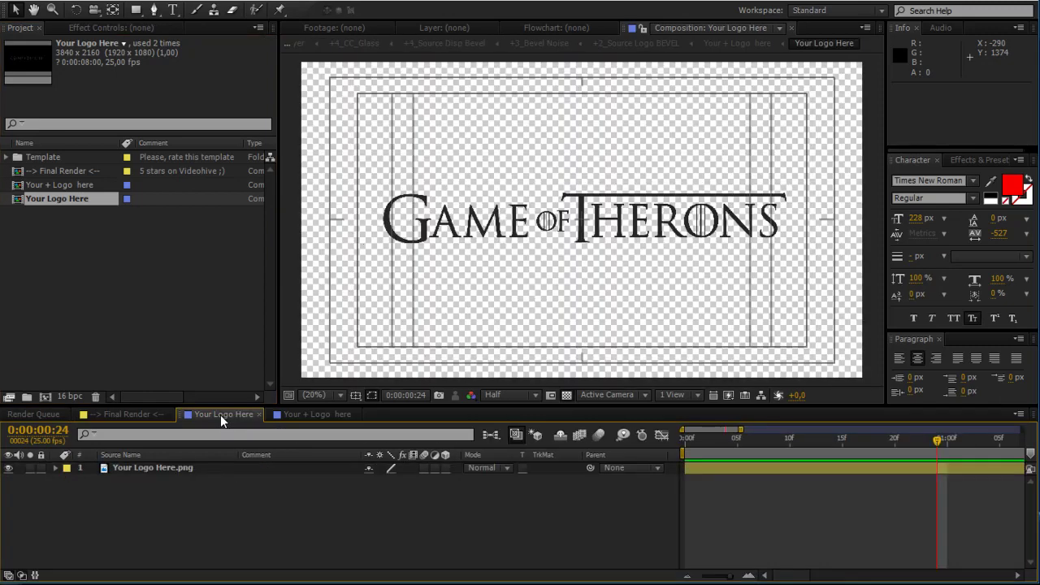
pyautogui.click(303, 413)
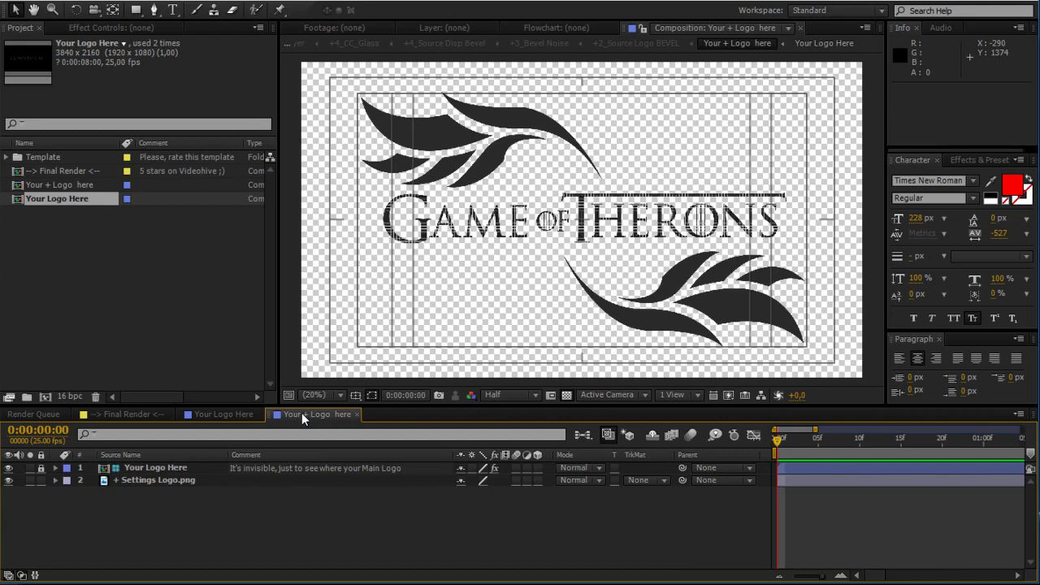
pyautogui.scroll(2, 636, 203)
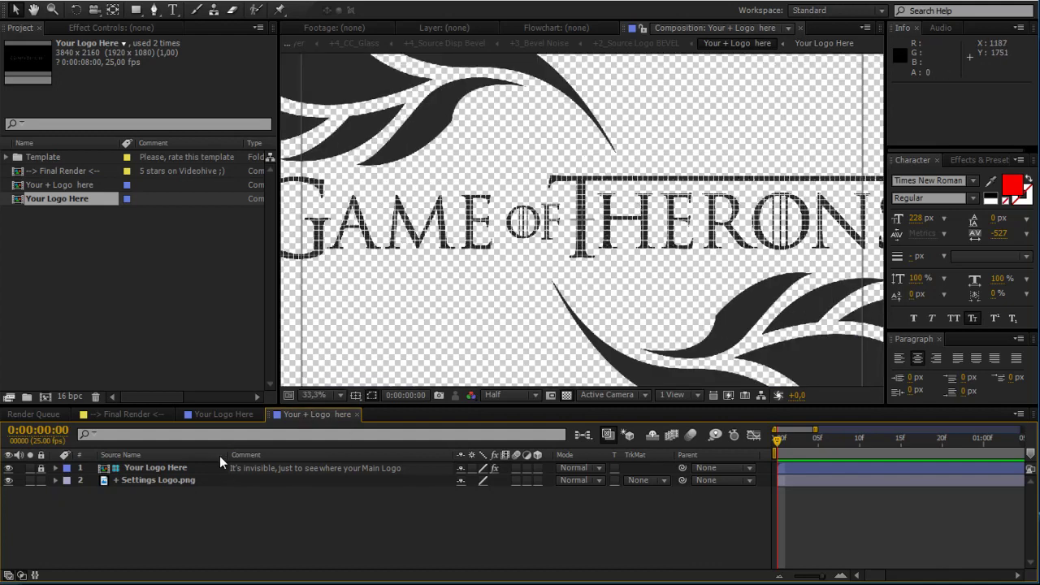
# - Show the full duration of the Final Render composition in the timeline and go to 0:00:03:04
pyautogui.click(143, 416)
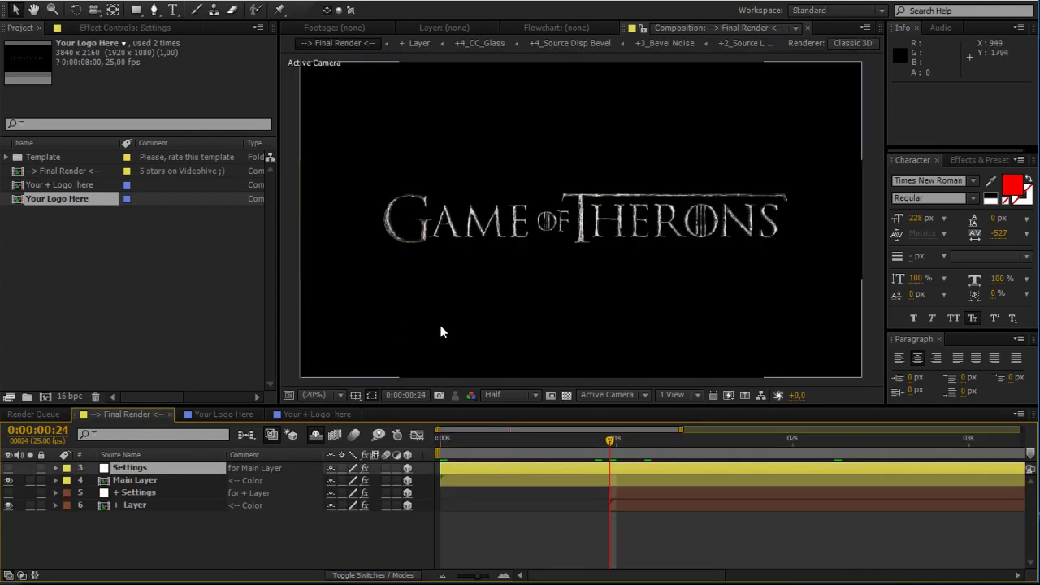
pyautogui.moveTo(476, 577); pyautogui.dragTo(453, 577)
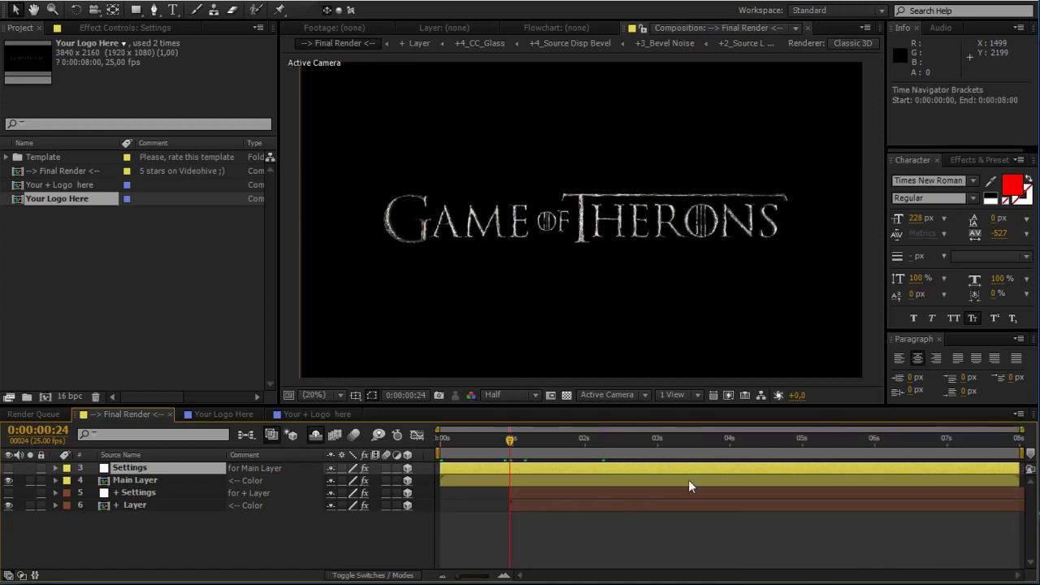
pyautogui.click(669, 446)
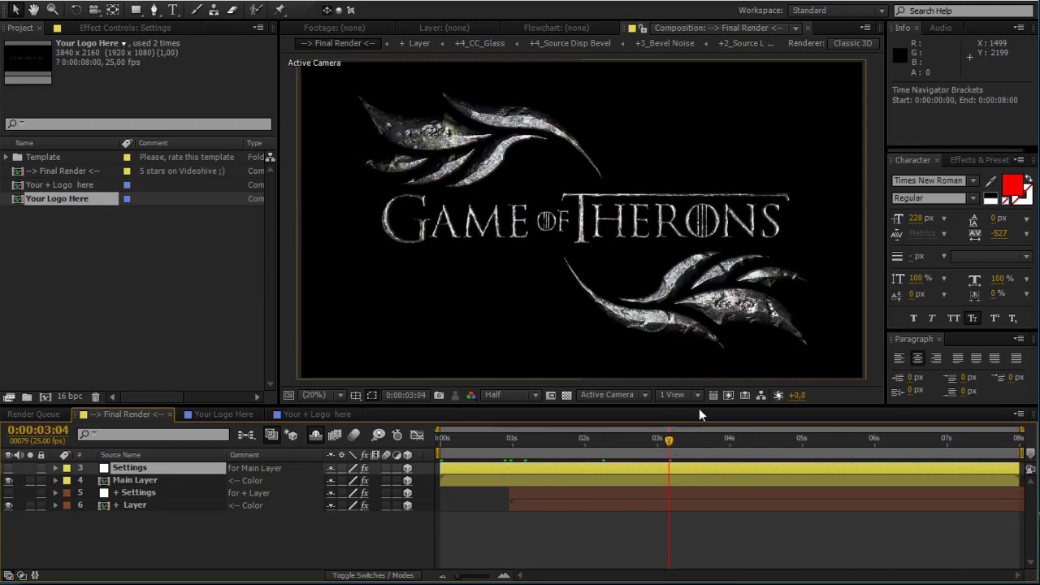
# - Examine the metallic texture and bevels of the title lettering and leaf ornaments in the rendered frame
pyautogui.scroll(2, 702, 322)
pyautogui.moveTo(738, 314); pyautogui.dragTo(623, 208)
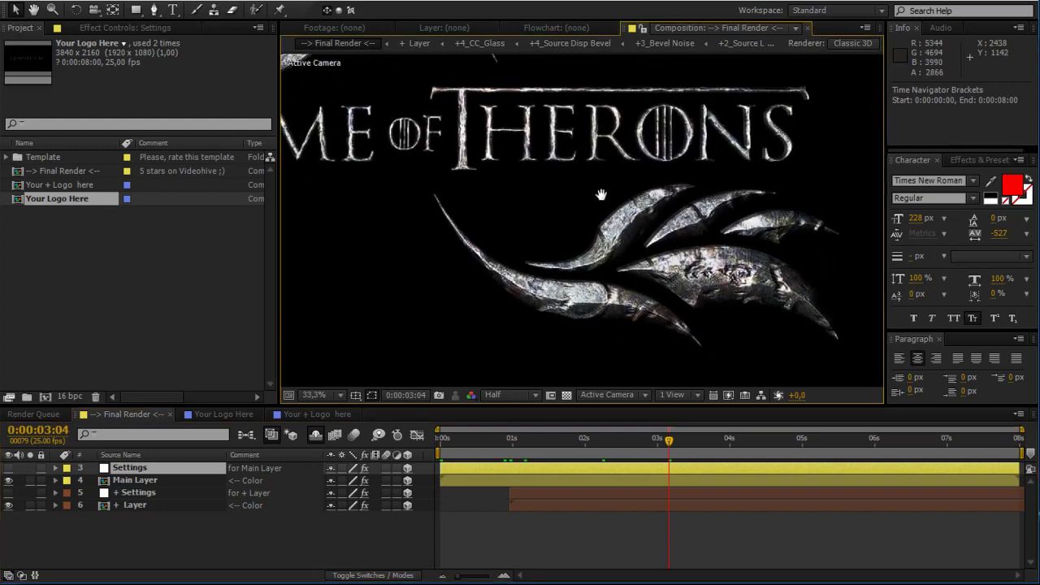
pyautogui.scroll(3, 601, 227)
pyautogui.scroll(-2, 692, 270)
pyautogui.moveTo(580, 242); pyautogui.dragTo(840, 246)
pyautogui.moveTo(491, 232); pyautogui.dragTo(591, 236)
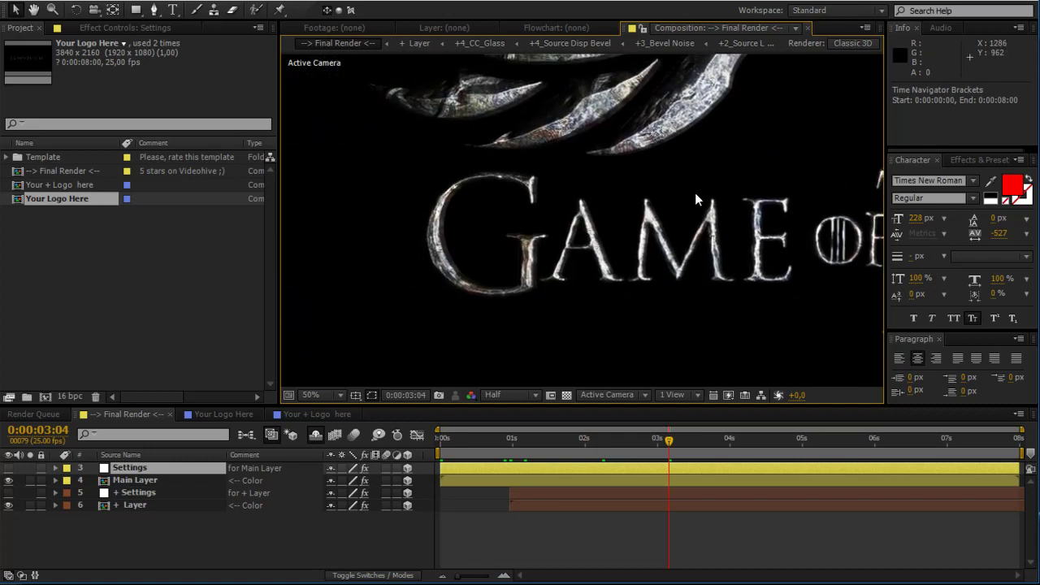
pyautogui.moveTo(694, 192); pyautogui.dragTo(603, 265)
pyautogui.moveTo(691, 264); pyautogui.dragTo(479, 139)
pyautogui.moveTo(764, 253); pyautogui.dragTo(455, 138)
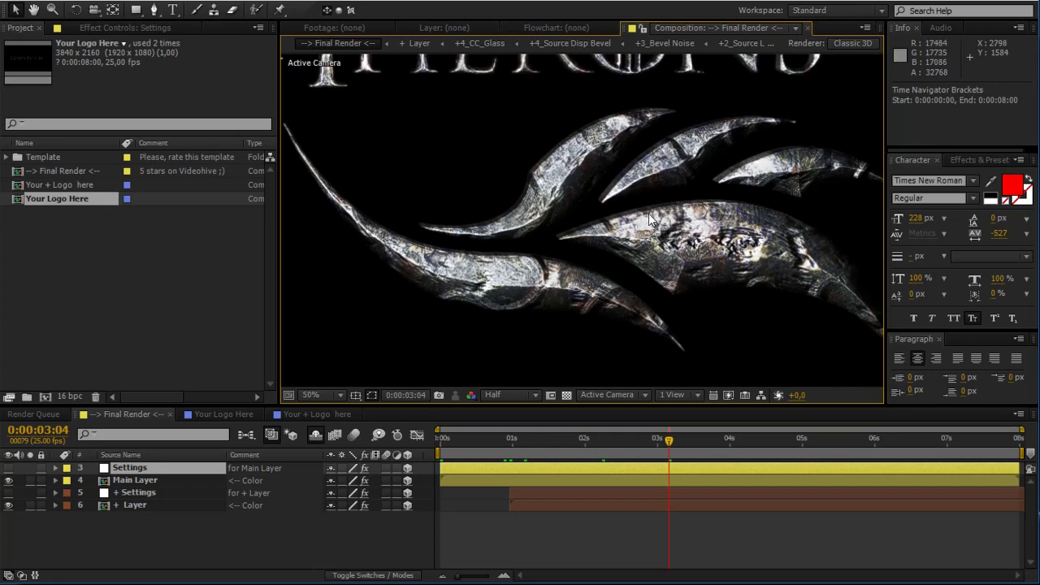
pyautogui.scroll(4, 697, 224)
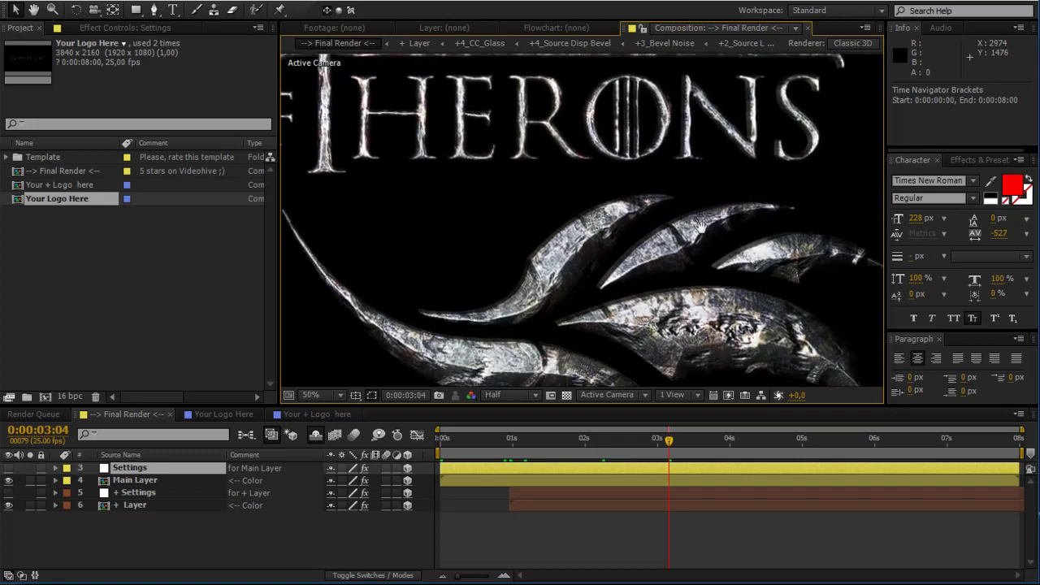
pyautogui.moveTo(697, 226); pyautogui.dragTo(655, 151)
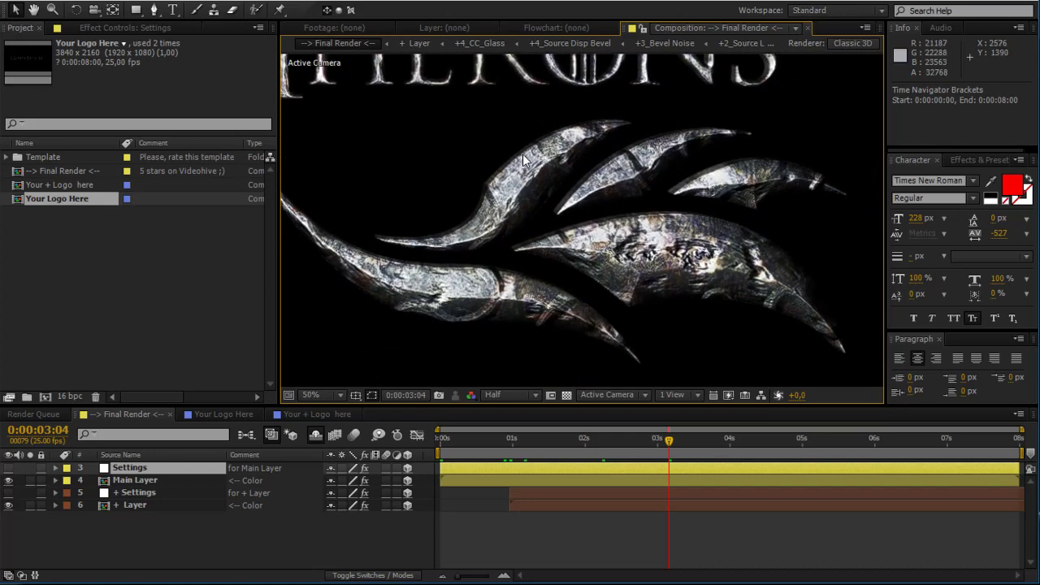
pyautogui.scroll(-2, 524, 160)
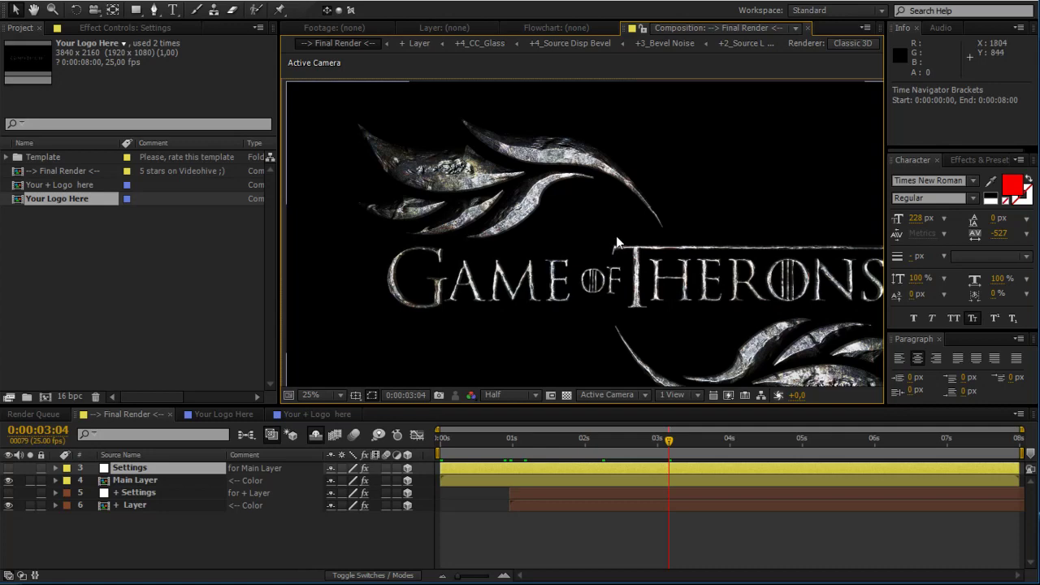
pyautogui.moveTo(687, 242); pyautogui.dragTo(590, 195)
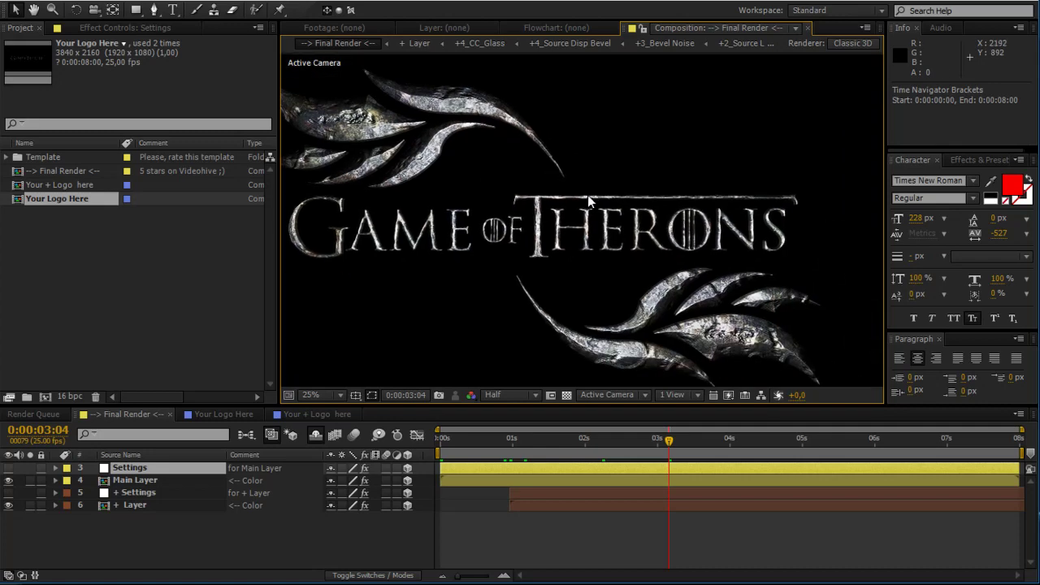
pyautogui.hotkey('shift', '/')
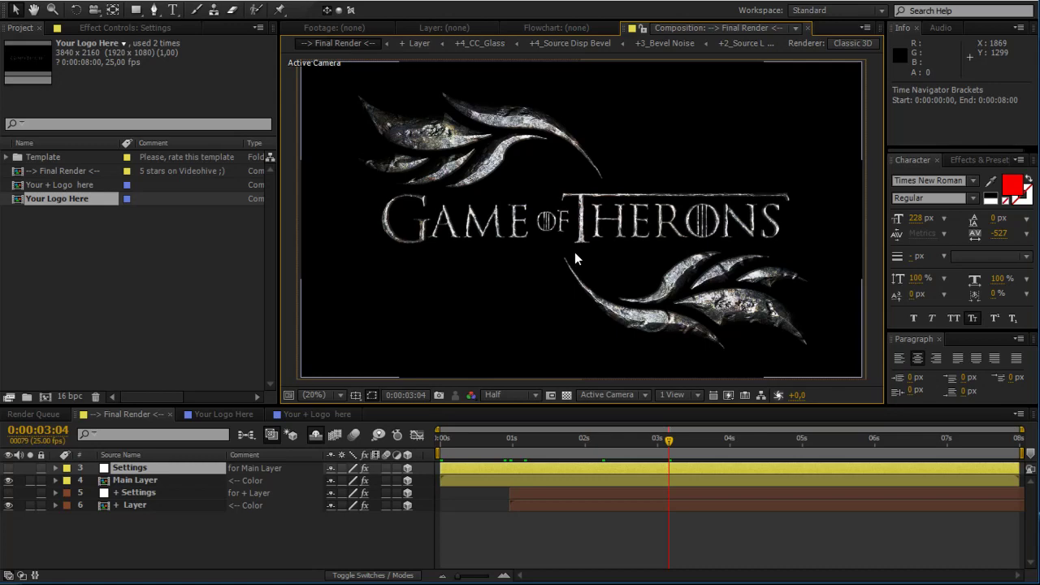
# - Hide Your Logo Here.png in the Your Logo Here composition and add a new text layer reading VVV
pyautogui.click(224, 414)
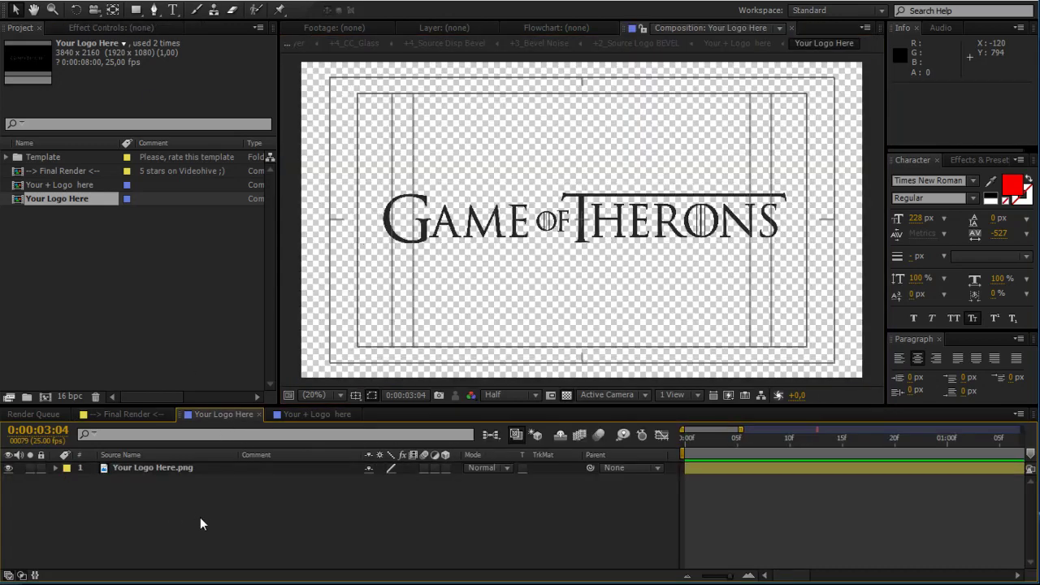
pyautogui.click(9, 468)
pyautogui.rightClick(165, 512)
pyautogui.moveTo(203, 522)
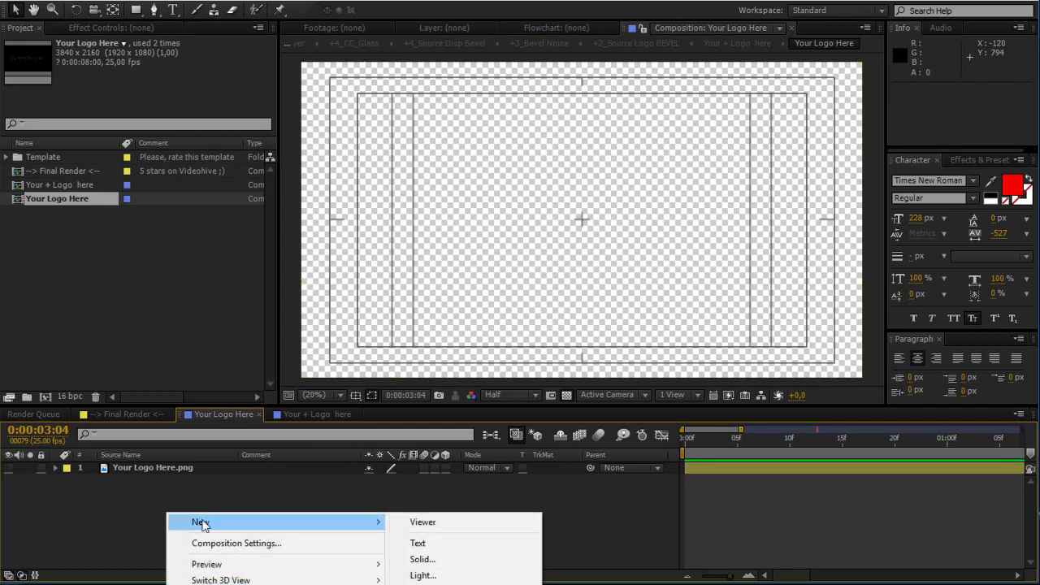
pyautogui.click(487, 544)
pyautogui.click(195, 468)
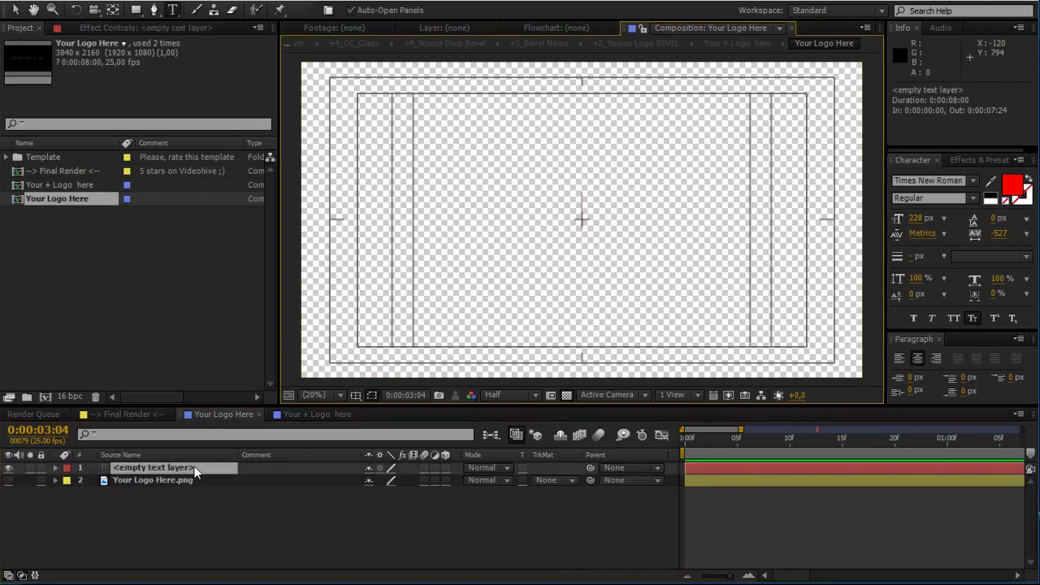
pyautogui.write('W')
pyautogui.click(189, 524)
# - Scale the VVV text layer to 499% and position it in the middle of the frame
pyautogui.click(169, 455)
pyautogui.press('s')
pyautogui.click(162, 468)
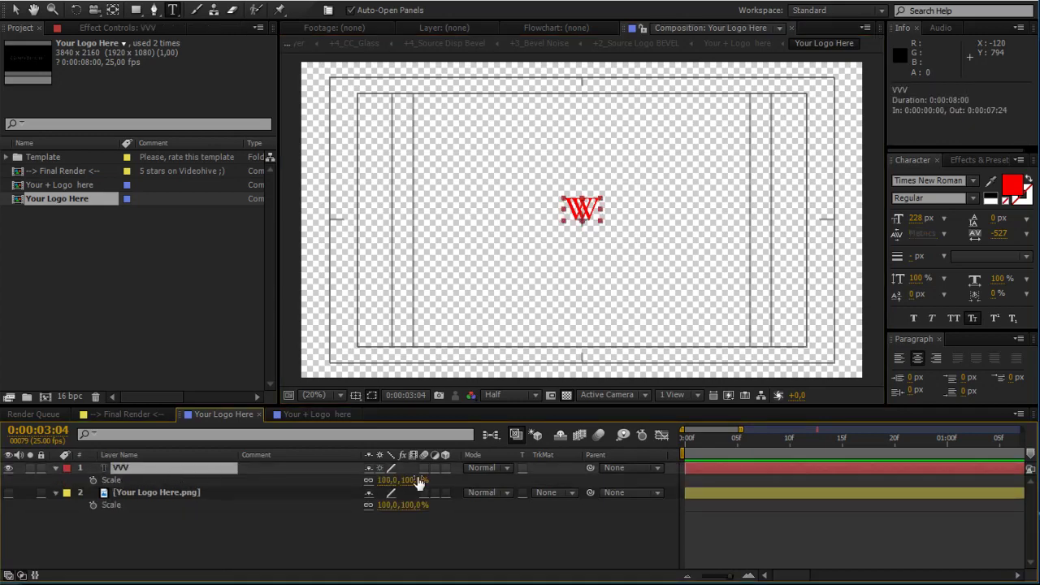
pyautogui.moveTo(418, 480); pyautogui.dragTo(625, 475)
pyautogui.press('v')
pyautogui.click(436, 560)
pyautogui.moveTo(582, 163); pyautogui.dragTo(583, 210)
pyautogui.moveTo(413, 481); pyautogui.dragTo(488, 480)
pyautogui.moveTo(609, 203); pyautogui.dragTo(606, 208)
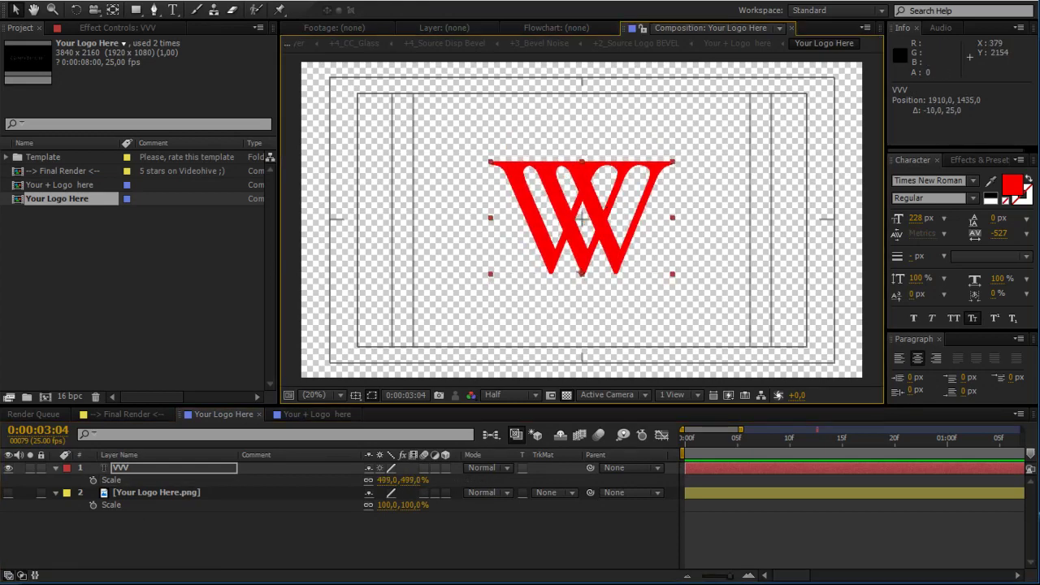
# - Show Your Logo Here.png in place of the VVV text, try moving the logo slightly, and undo the move
pyautogui.click(8, 468)
pyautogui.click(8, 492)
pyautogui.click(203, 490)
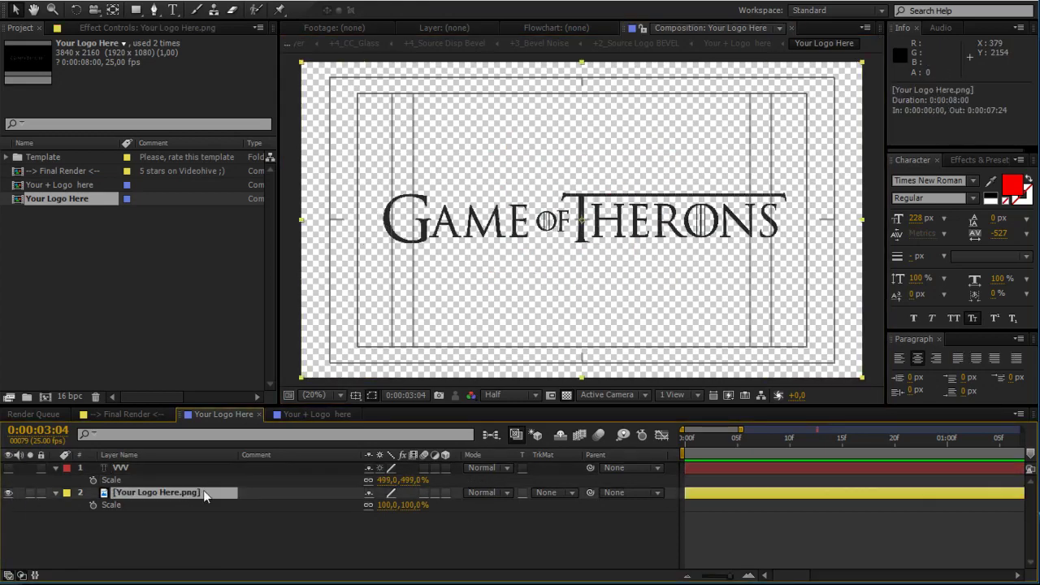
pyautogui.moveTo(608, 235)
pyautogui.mouseDown()
pyautogui.moveTo(616, 251)
pyautogui.moveTo(537, 222)
pyautogui.moveTo(679, 282)
pyautogui.moveTo(571, 200)
pyautogui.moveTo(685, 210)
pyautogui.moveTo(623, 241)
pyautogui.mouseUp()
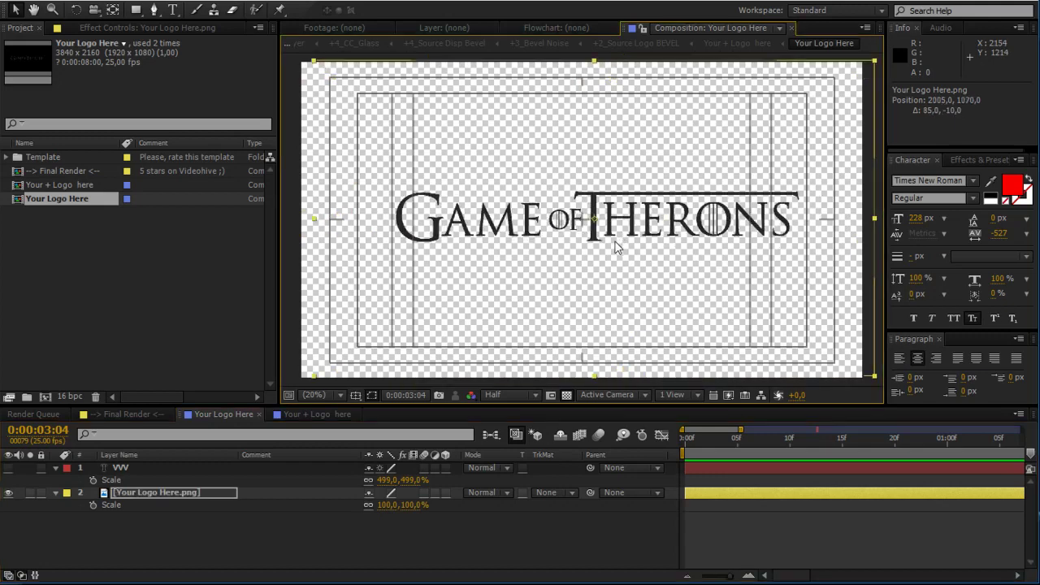
pyautogui.hotkey('ctrl', 'z')
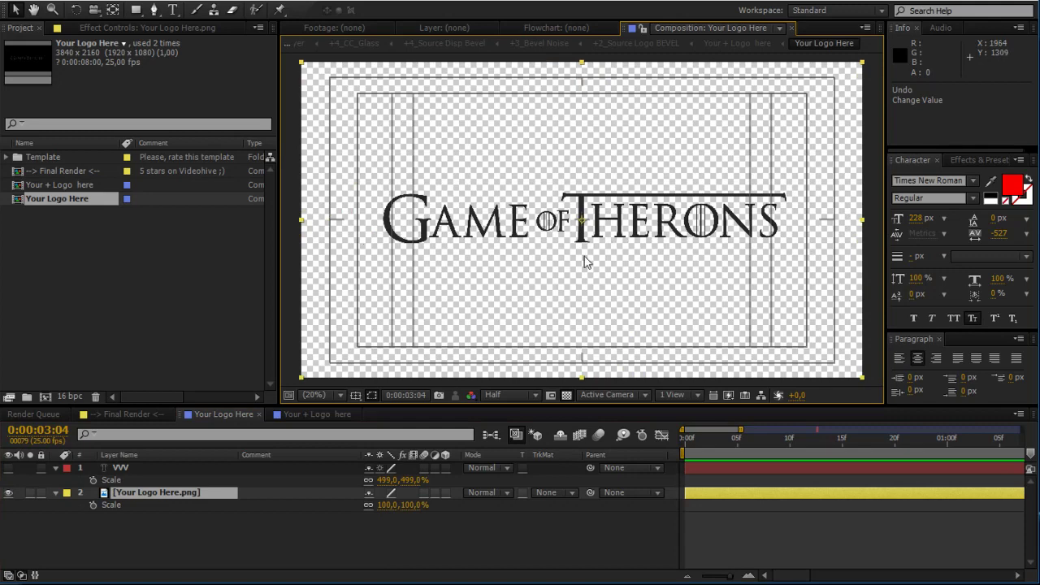
# - Collapse the properties of Your Logo Here.png, hide that layer, and show the VVV text layer again
pyautogui.click(59, 492)
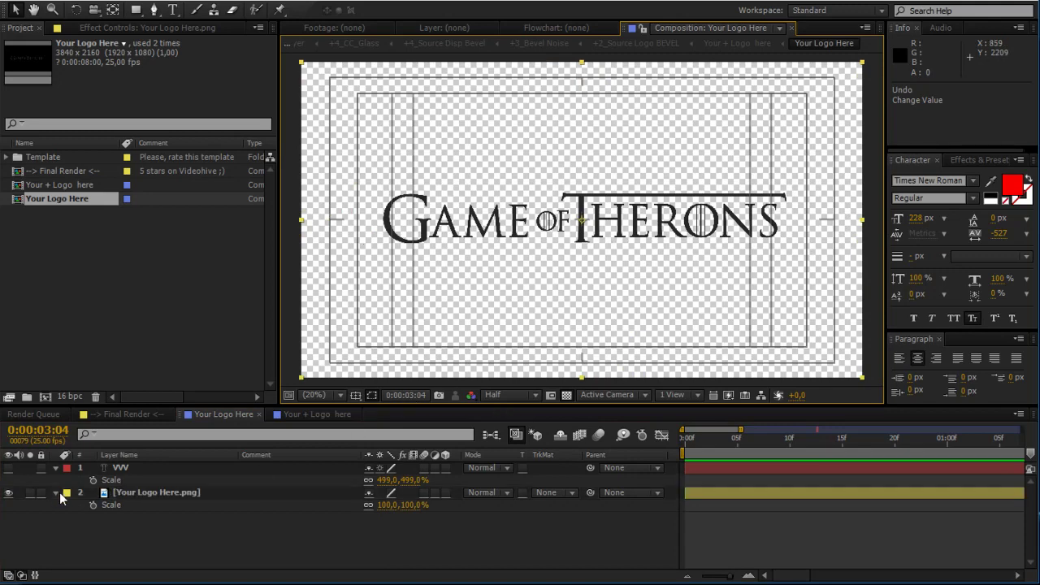
pyautogui.click(57, 492)
pyautogui.click(8, 492)
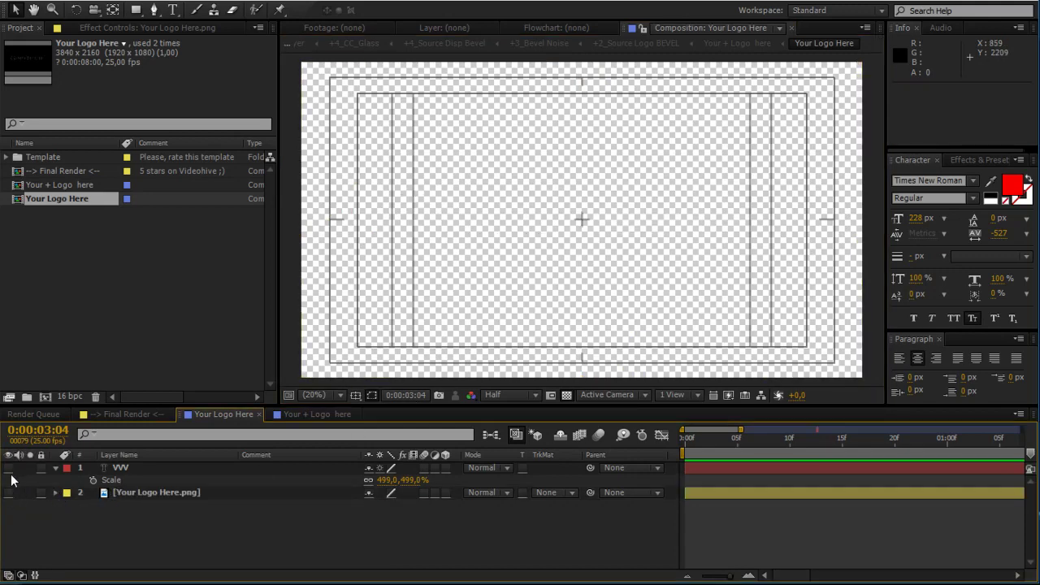
pyautogui.click(8, 468)
pyautogui.click(126, 456)
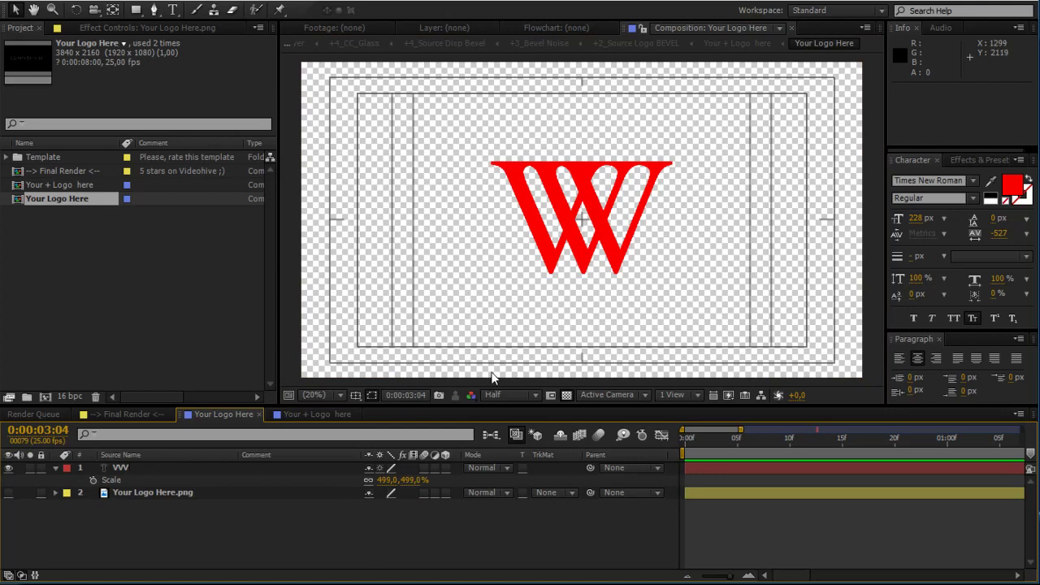
# - Draw a large and a small black rectangle on either side of the VVV text and check Final Render
pyautogui.click(136, 10)
pyautogui.moveTo(463, 192); pyautogui.dragTo(380, 291)
pyautogui.moveTo(798, 264); pyautogui.dragTo(726, 294)
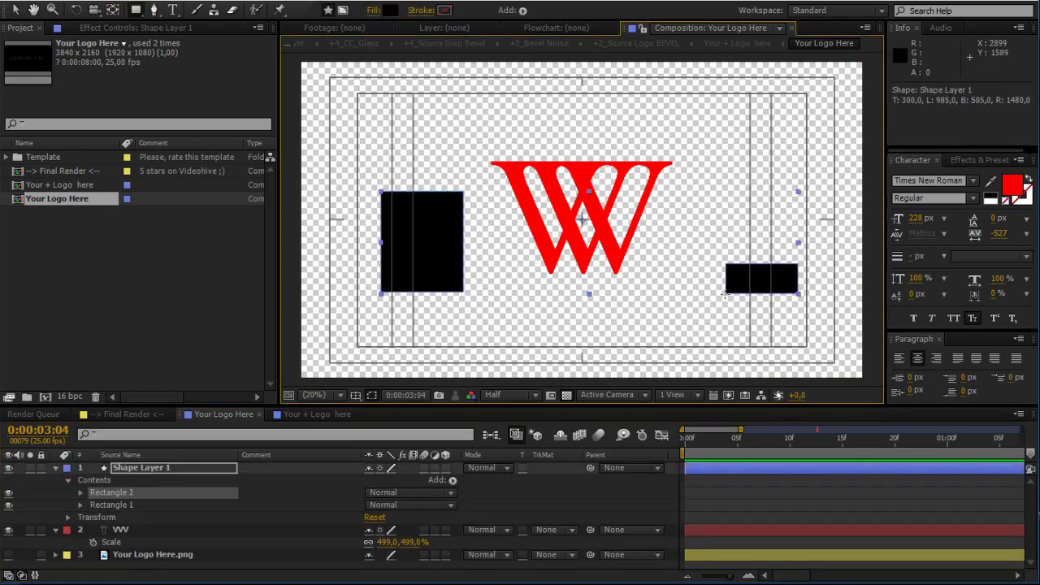
pyautogui.click(144, 417)
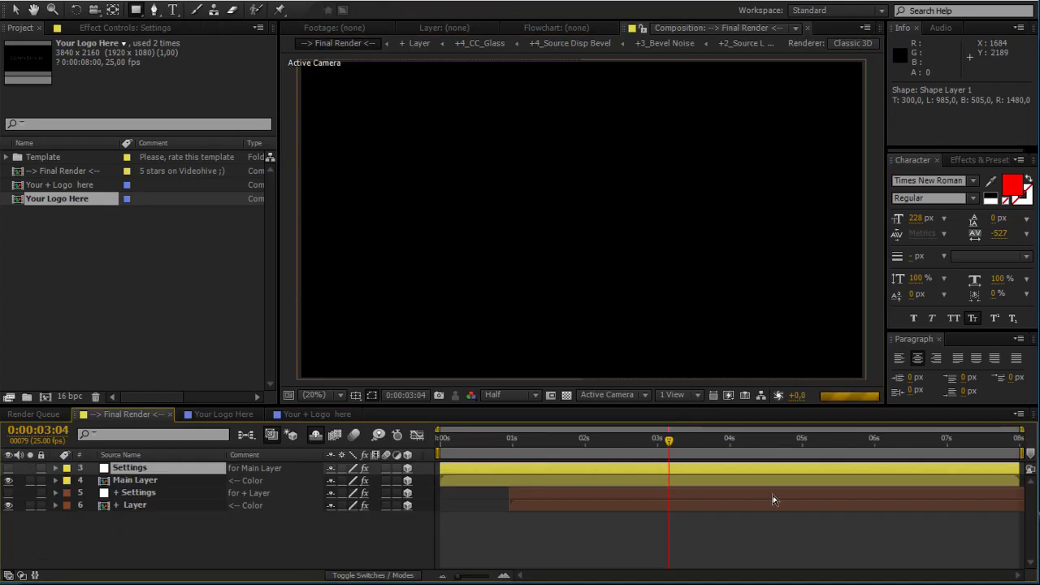
# - Delete the shape layer holding both rectangles from the Your Logo Here composition
pyautogui.click(213, 416)
pyautogui.click(169, 467)
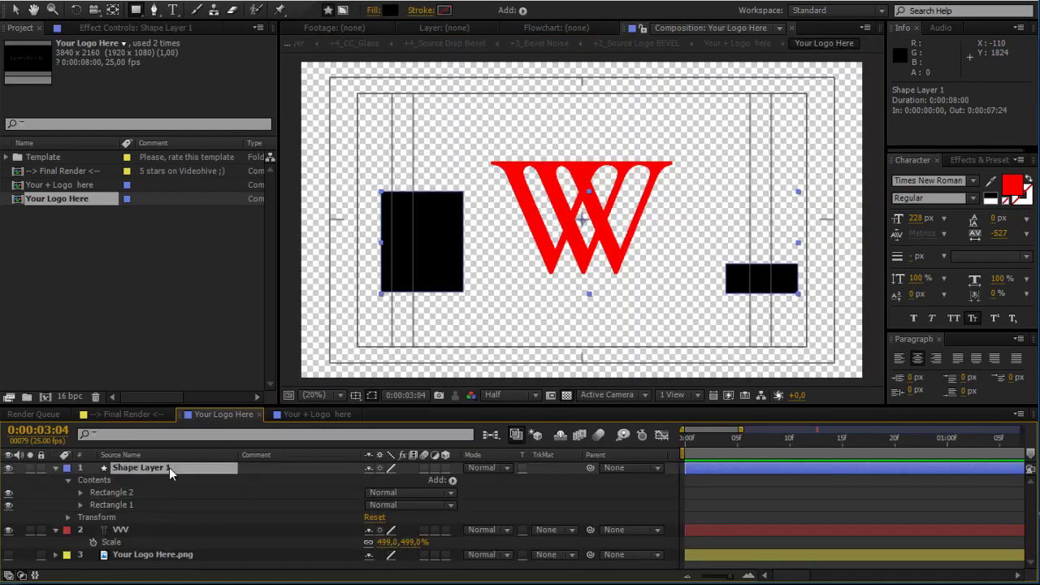
pyautogui.press('Delete')
# - Hide the + Layer with the leaf ornaments in the Final Render composition
pyautogui.click(122, 414)
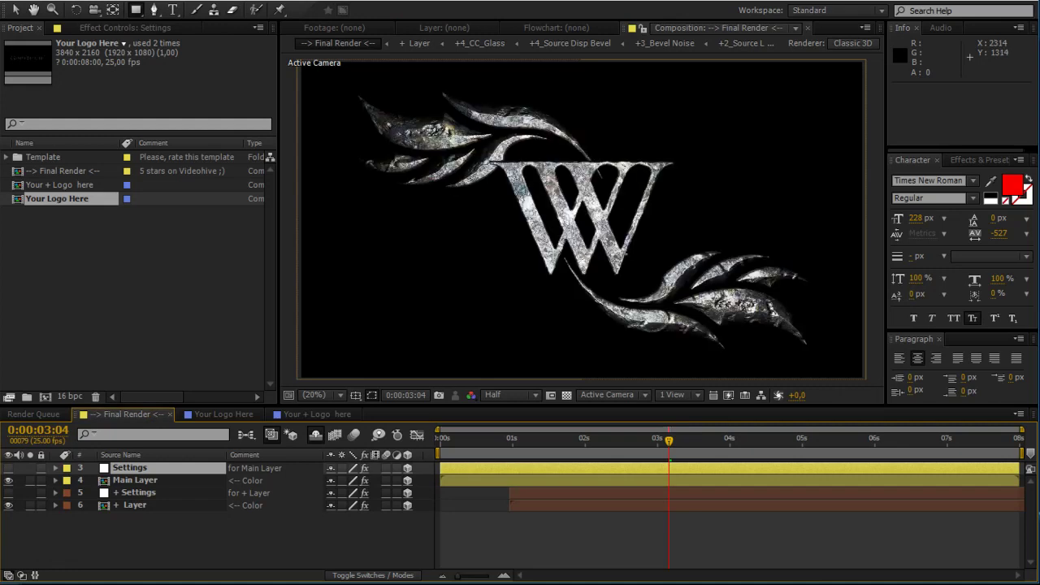
pyautogui.click(9, 504)
pyautogui.click(92, 530)
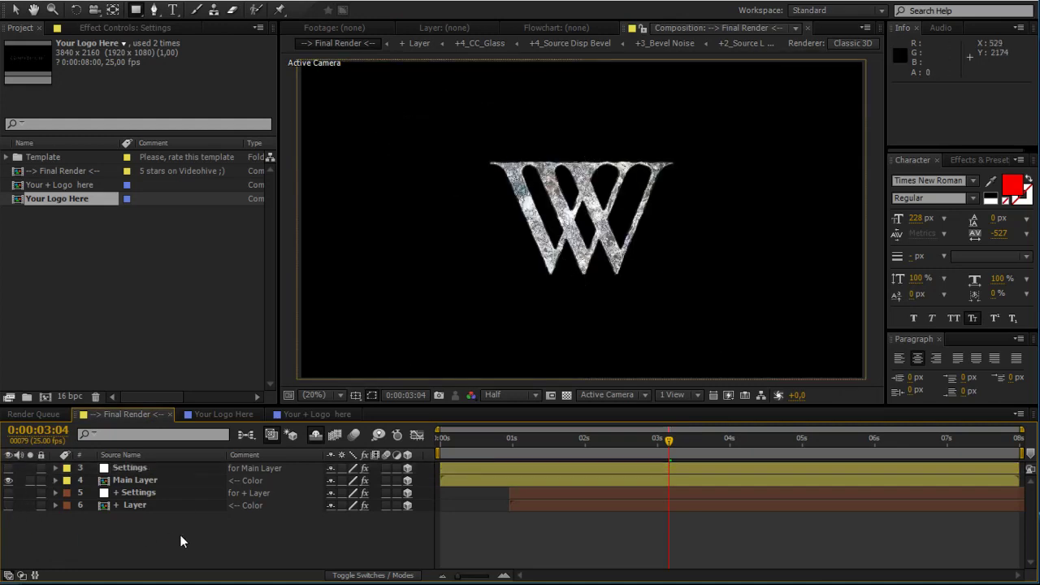
# - Inspect the metallic VVV text up close and display the effect controls of the Main Layer's Settings layer
pyautogui.scroll(2, 606, 256)
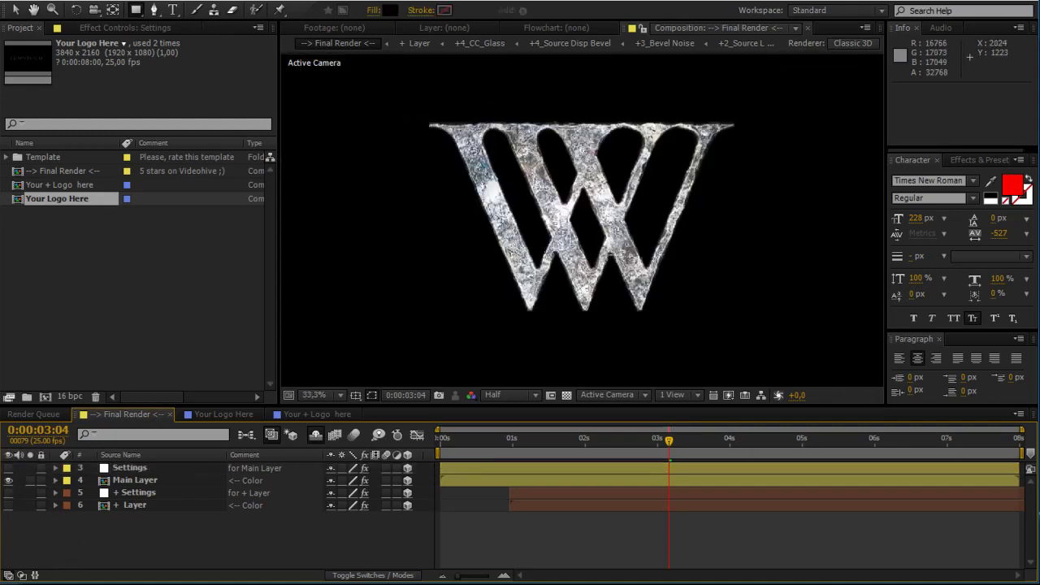
pyautogui.scroll(4, 606, 256)
pyautogui.scroll(-3, 603, 258)
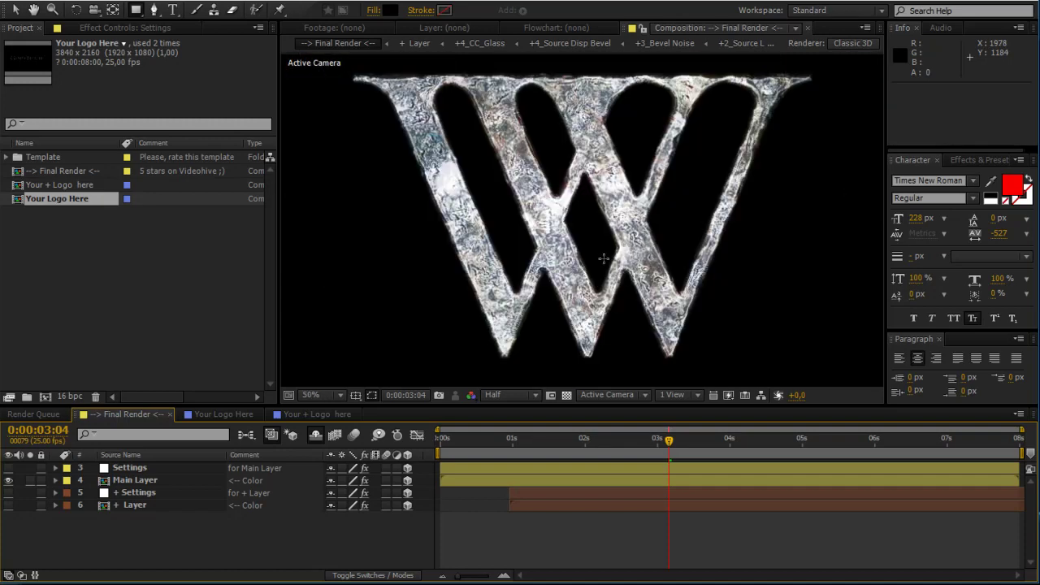
pyautogui.click(116, 29)
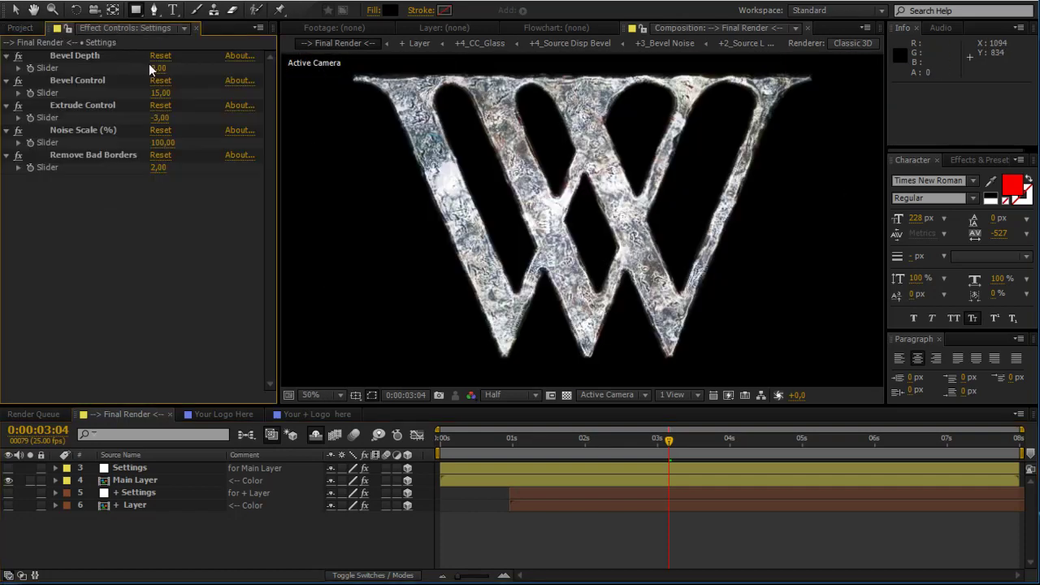
pyautogui.click(150, 468)
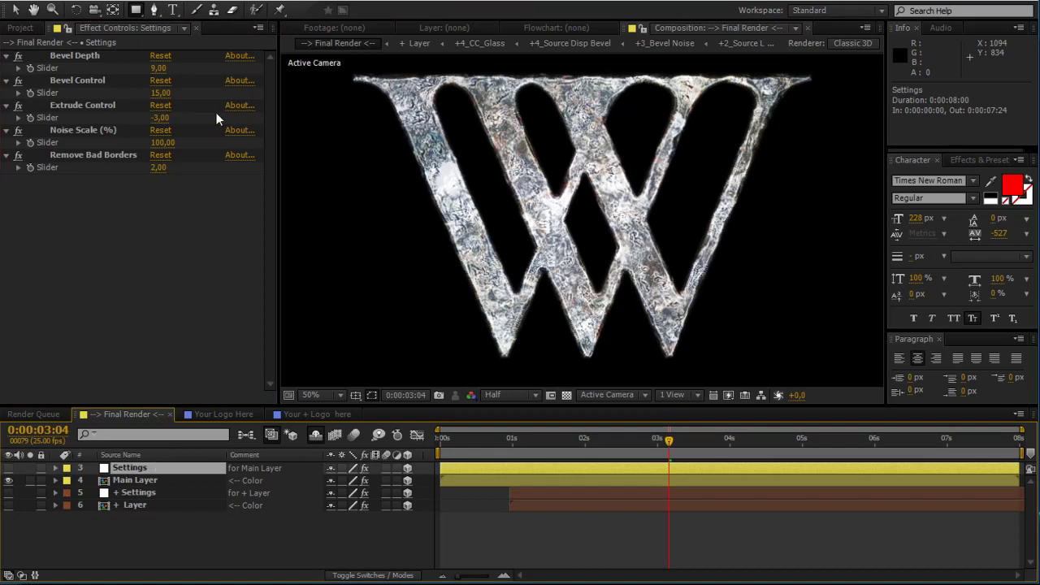
# - Set the Bevel Depth of the Main Layer's Settings to 22
pyautogui.click(159, 70)
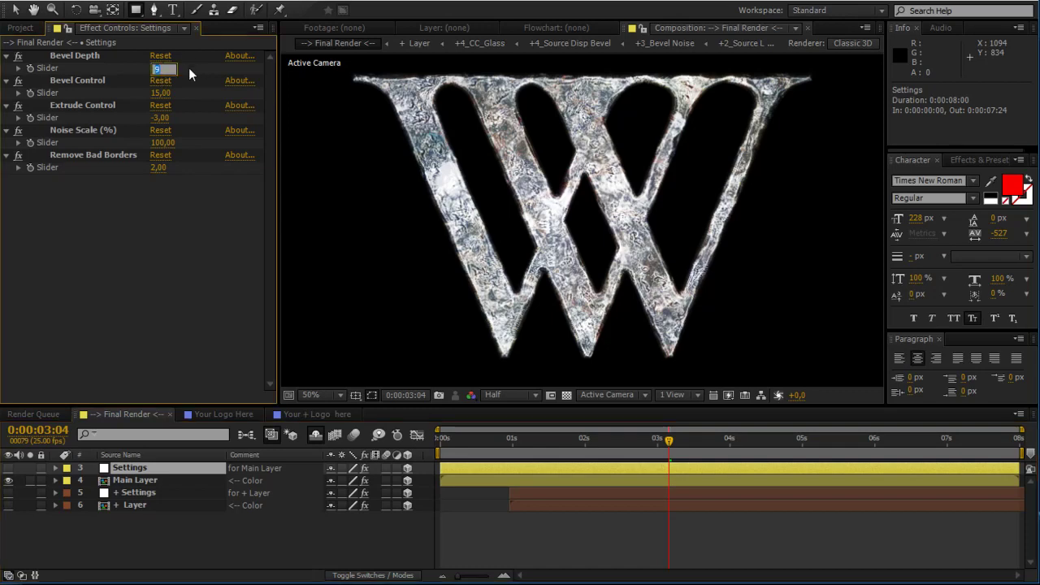
pyautogui.write('22')
pyautogui.press('Return')
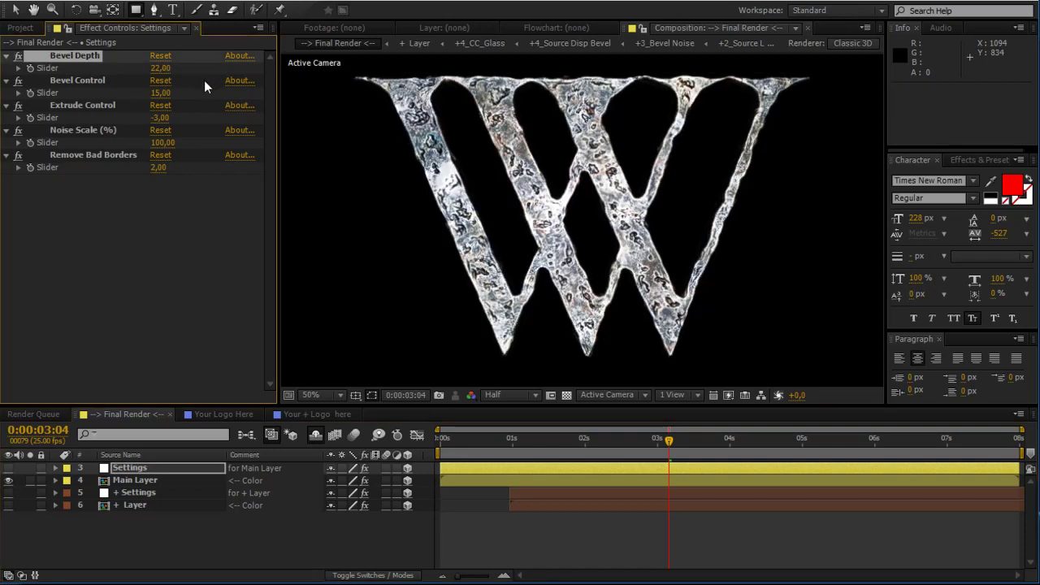
# - Adjust the Main Layer's Bevel Control to 43.70 and its Extrude Control to -28
pyautogui.click(103, 89)
pyautogui.moveTo(157, 95); pyautogui.dragTo(278, 100)
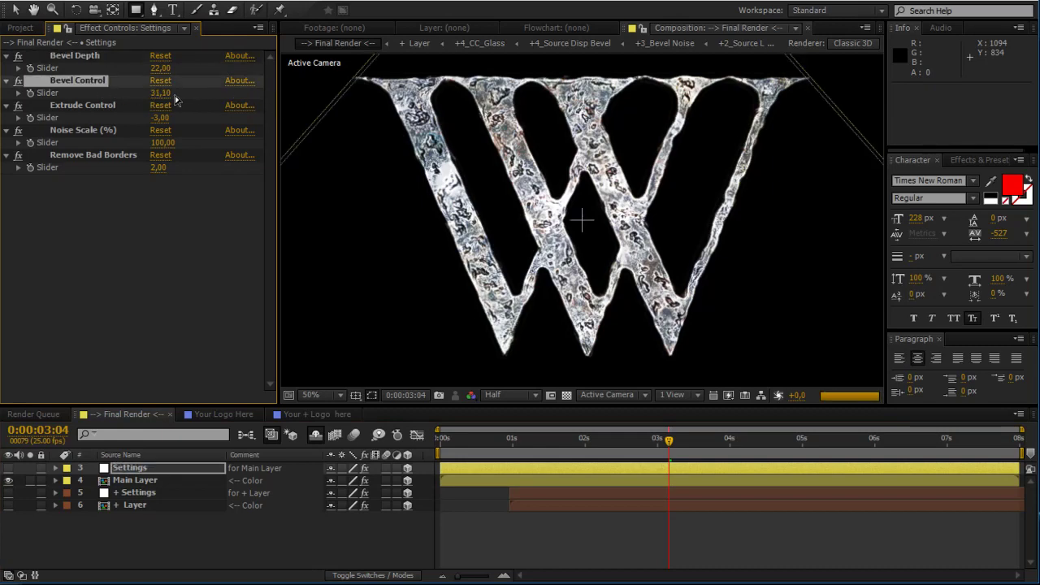
pyautogui.moveTo(174, 94); pyautogui.dragTo(330, 101)
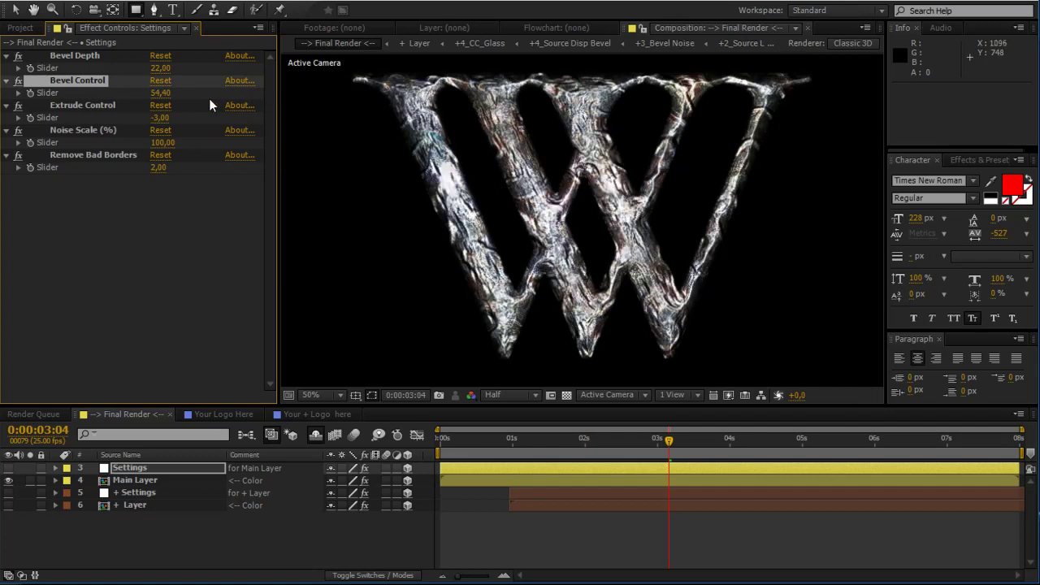
pyautogui.moveTo(160, 93); pyautogui.dragTo(70, 96)
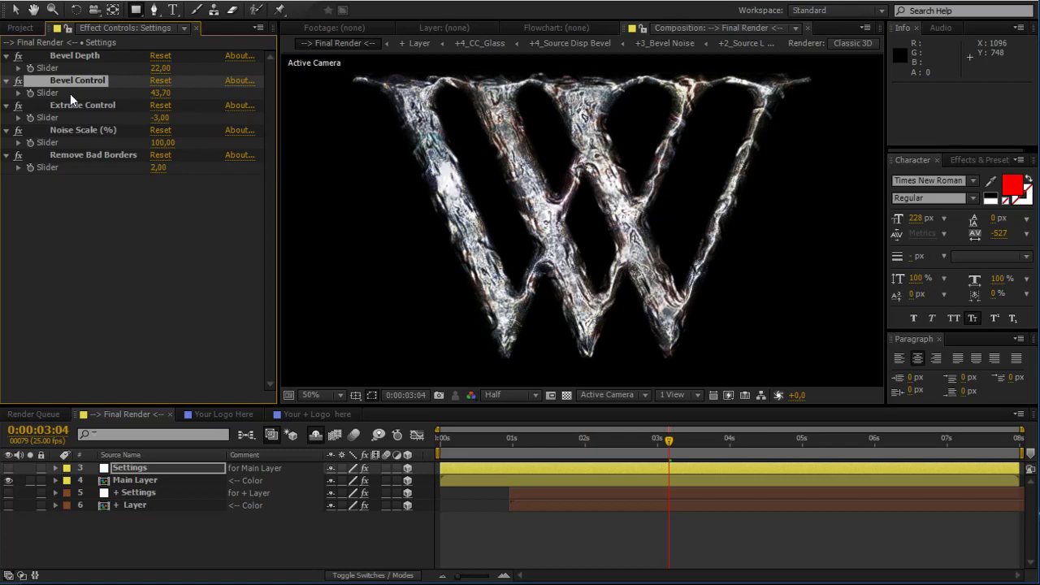
pyautogui.click(97, 107)
pyautogui.moveTo(160, 118)
pyautogui.mouseDown()
pyautogui.moveTo(123, 118)
pyautogui.moveTo(203, 120)
pyautogui.moveTo(150, 120)
pyautogui.mouseUp()
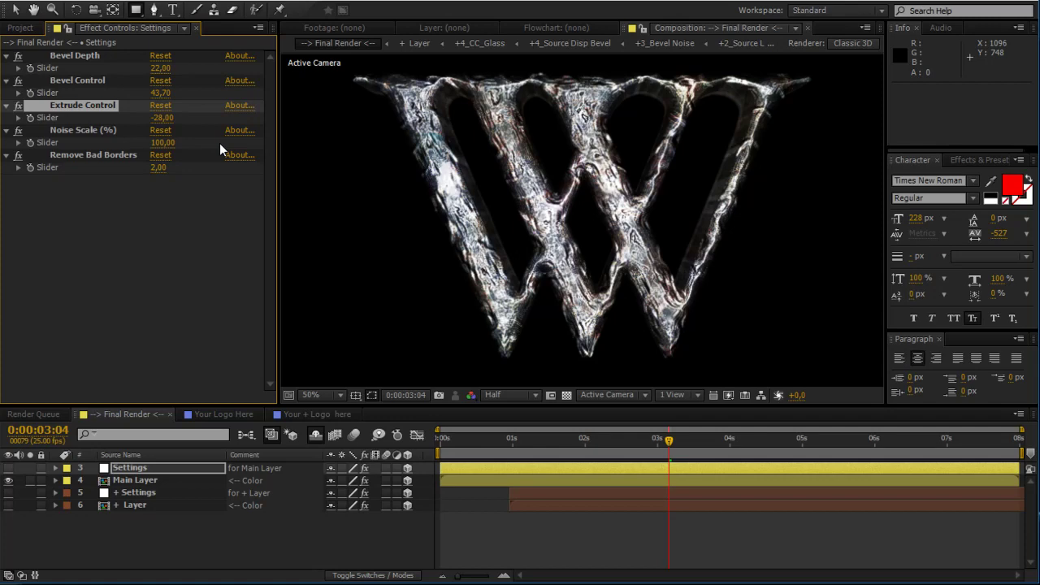
# - Try Noise Scale values of 200 and 300 percent on the metallic text, settling on 200
pyautogui.click(167, 143)
pyautogui.write('200')
pyautogui.click(164, 263)
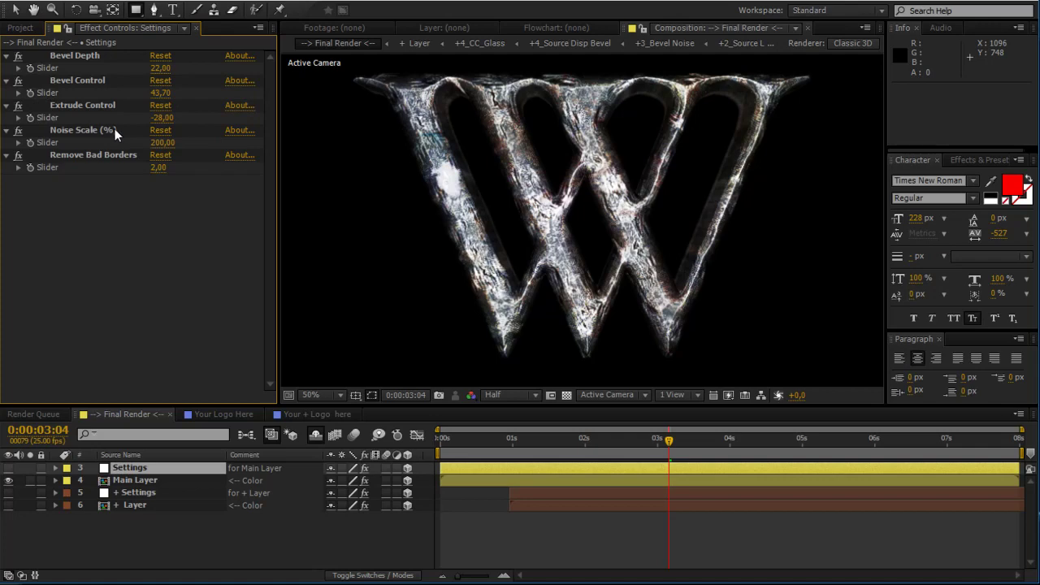
pyautogui.click(156, 142)
pyautogui.write('300')
pyautogui.click(168, 231)
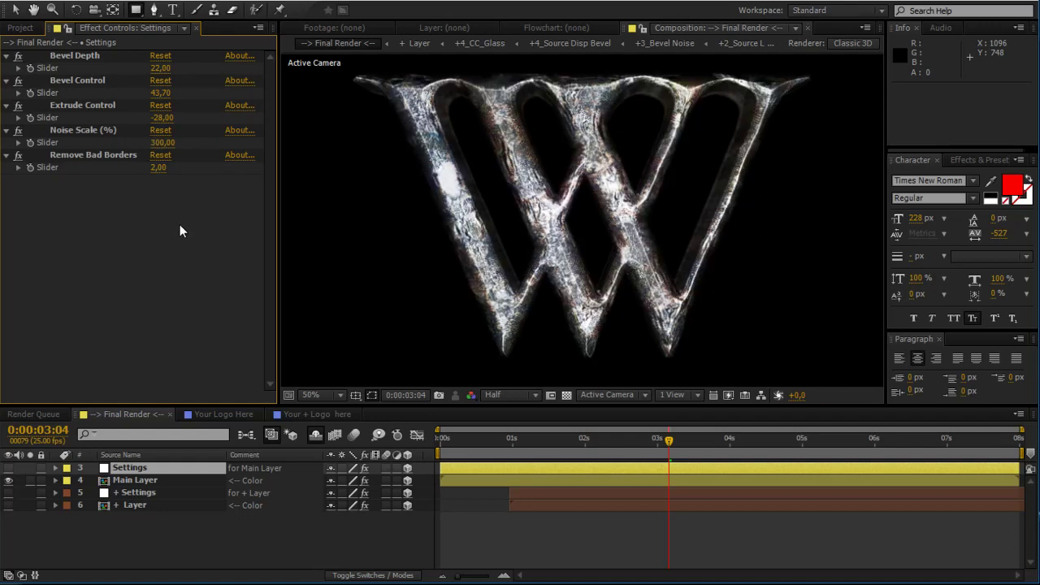
pyautogui.click(162, 142)
pyautogui.write('2')
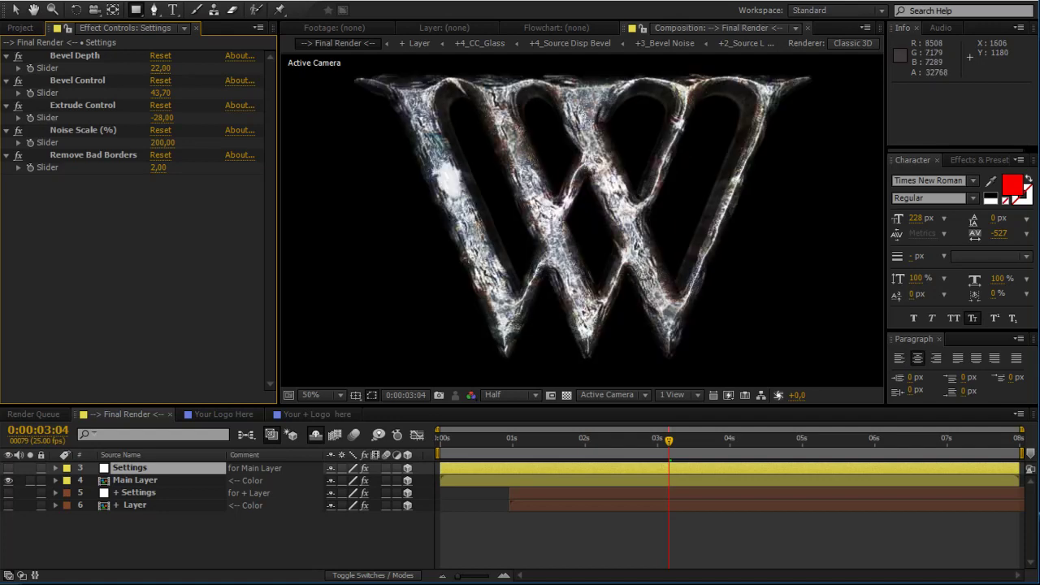
# - Set the Final Render preview resolution to Full and examine the texture and borders of the metallic VVV text up close
pyautogui.click(505, 397)
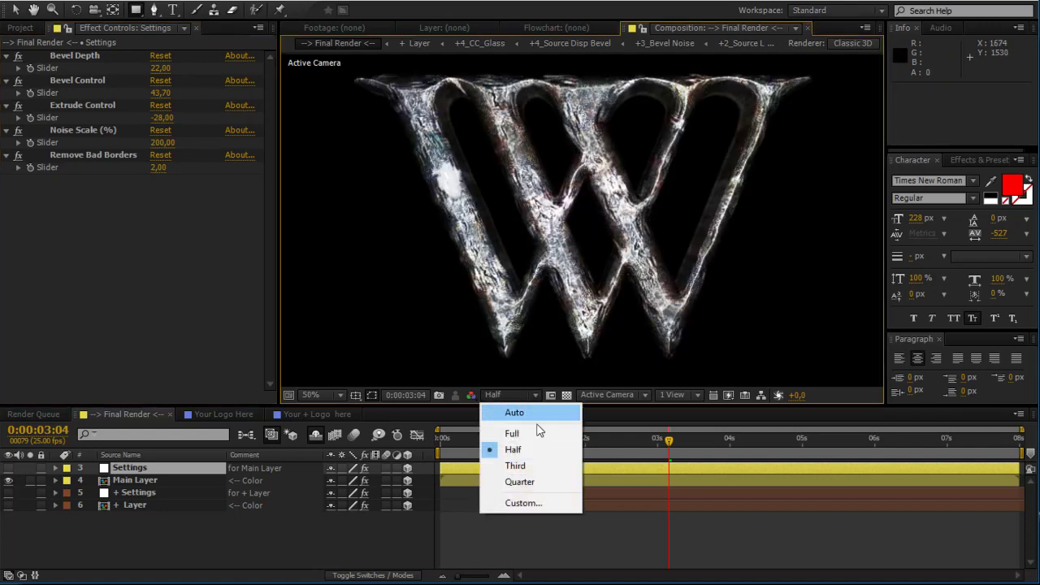
pyautogui.click(546, 435)
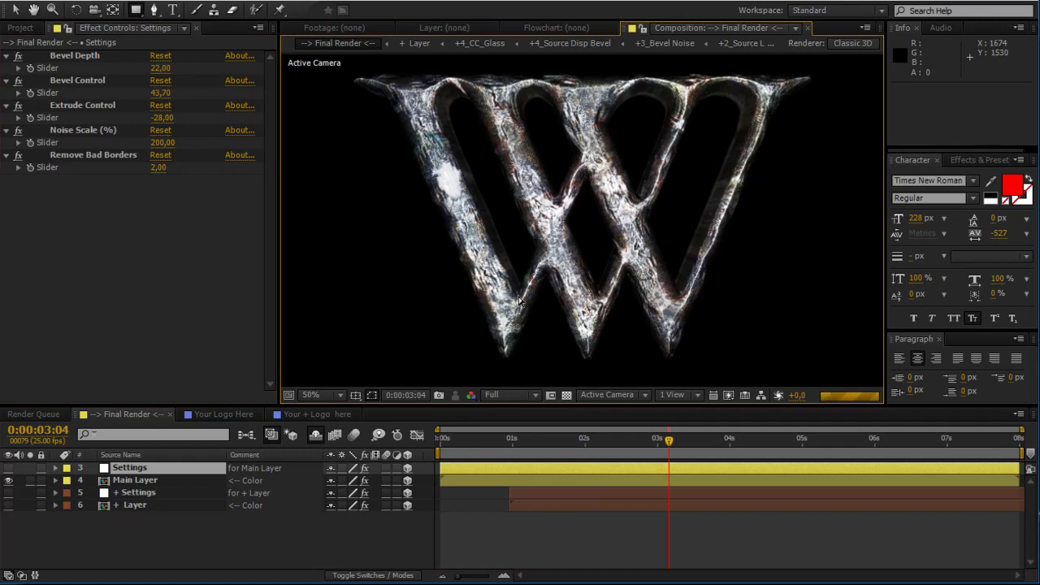
pyautogui.scroll(1, 518, 301)
pyautogui.moveTo(438, 187); pyautogui.dragTo(316, 169)
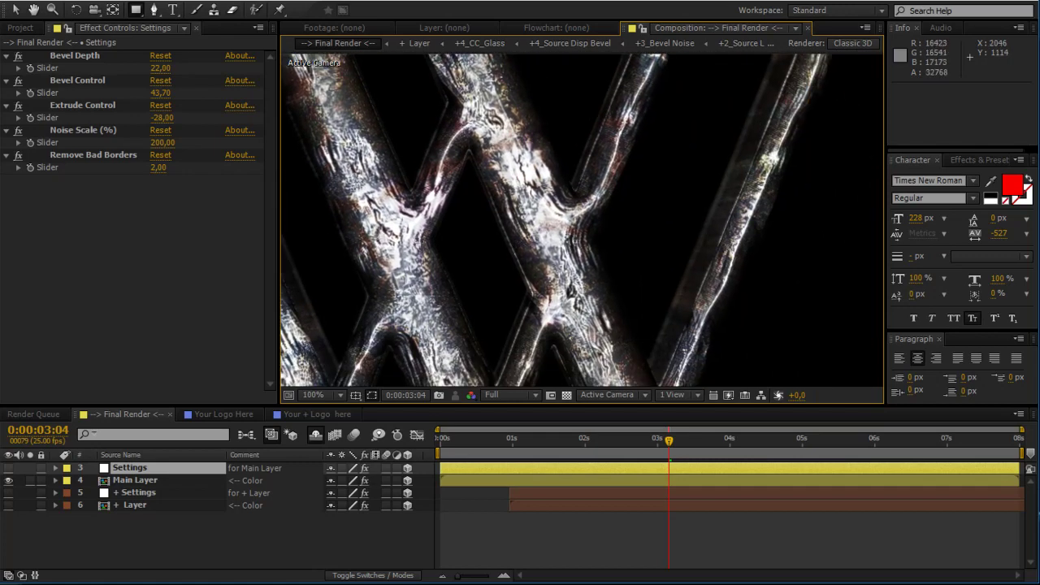
pyautogui.scroll(1, 557, 267)
pyautogui.scroll(-1, 465, 257)
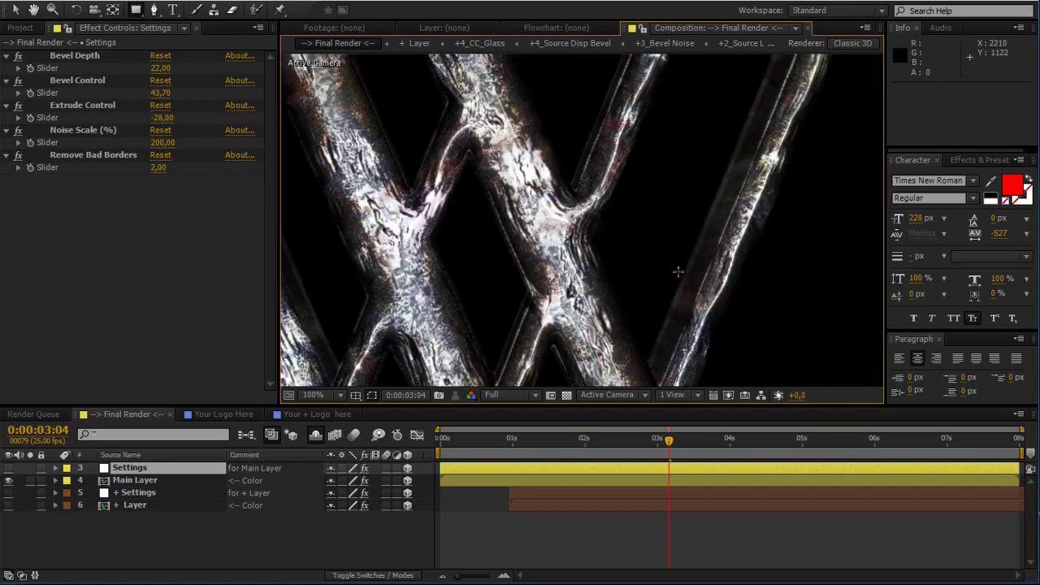
pyautogui.moveTo(678, 271); pyautogui.dragTo(599, 290)
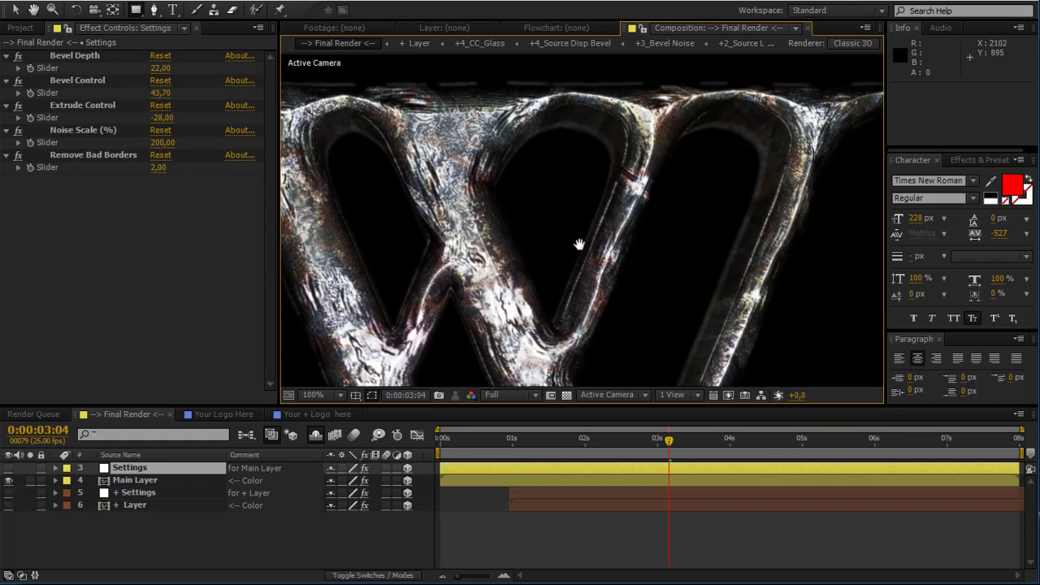
pyautogui.moveTo(393, 240); pyautogui.dragTo(559, 235)
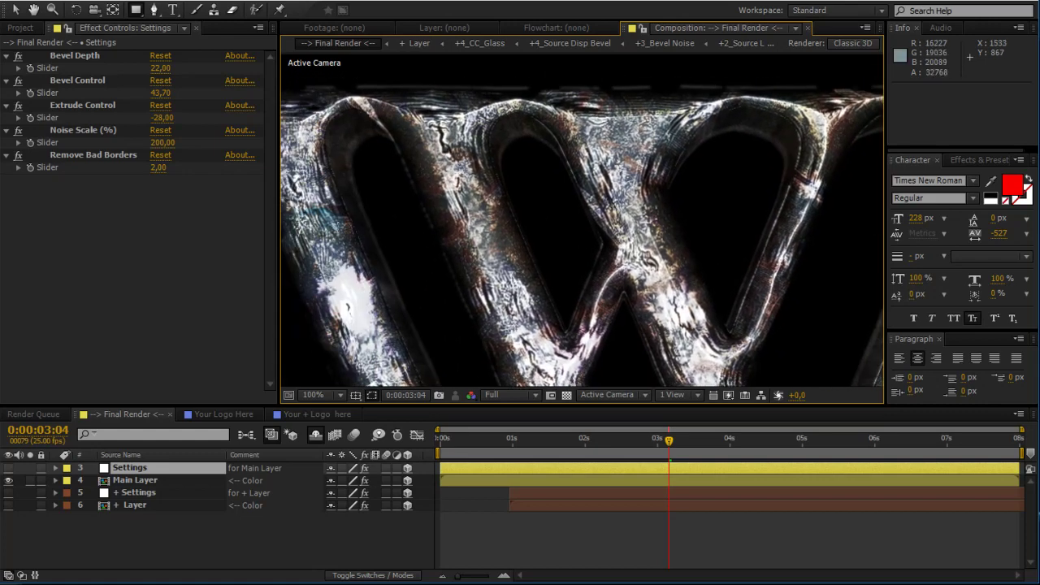
pyautogui.moveTo(345, 217); pyautogui.dragTo(446, 187)
pyautogui.moveTo(573, 268)
pyautogui.mouseDown()
pyautogui.moveTo(522, 139)
pyautogui.moveTo(549, 218)
pyautogui.mouseUp()
# - Set Remove Bad Borders to 6 in the Main Layer's Settings
pyautogui.click(86, 157)
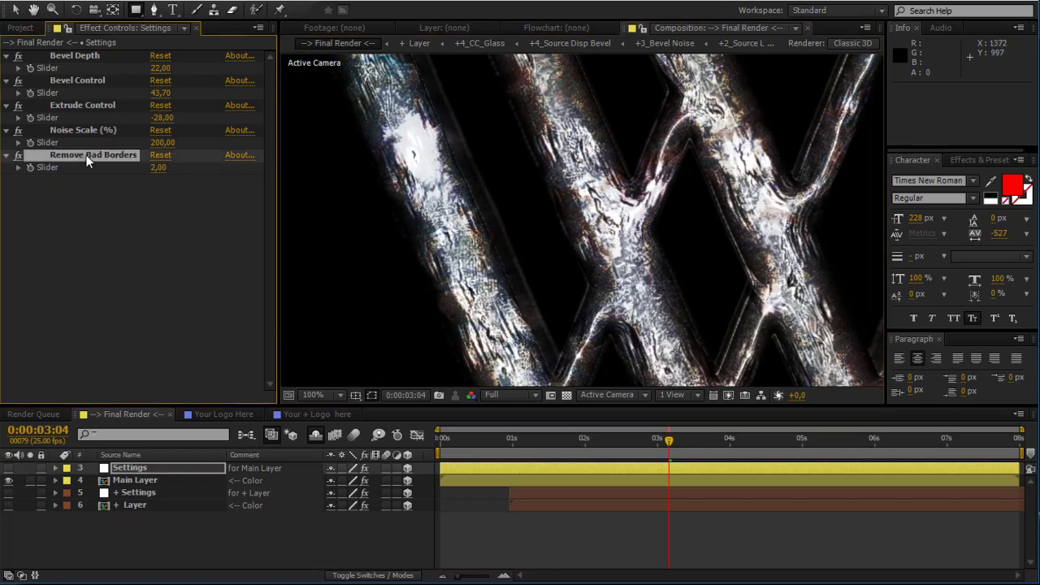
pyautogui.click(143, 230)
pyautogui.click(121, 154)
pyautogui.moveTo(507, 138); pyautogui.dragTo(535, 262)
pyautogui.click(158, 167)
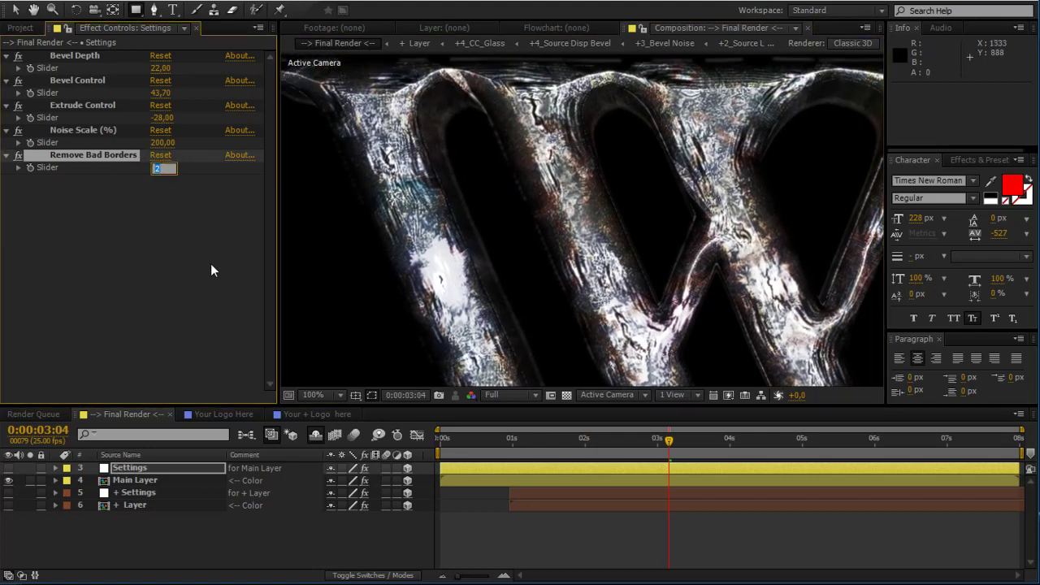
pyautogui.write('6')
pyautogui.press('Return')
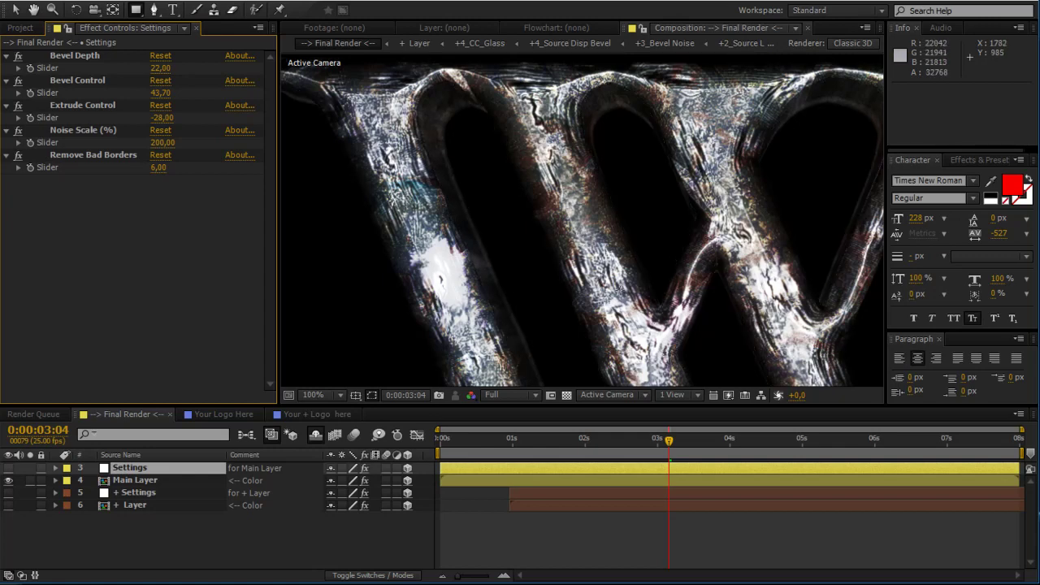
# - Examine the edges of the metallic text up close and play a short preview of Final Render
pyautogui.moveTo(642, 298); pyautogui.dragTo(528, 185)
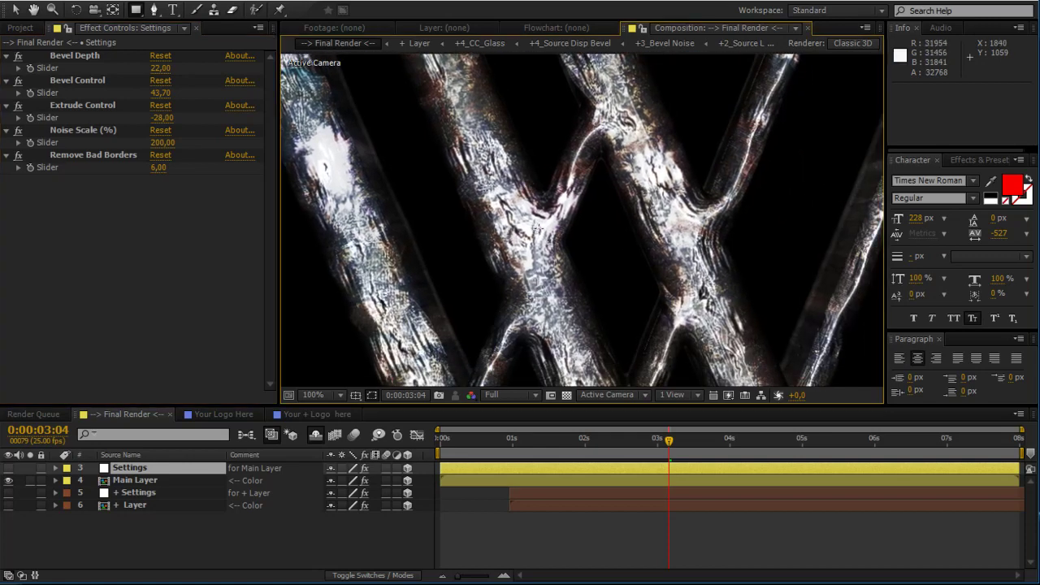
pyautogui.scroll(-2, 538, 229)
pyautogui.scroll(2, 596, 226)
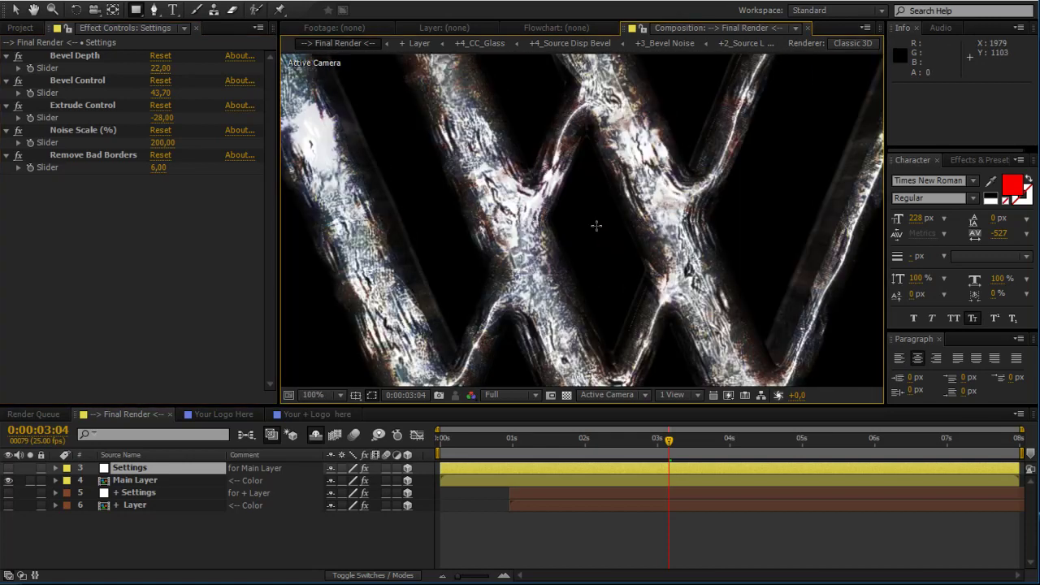
pyautogui.press('space')
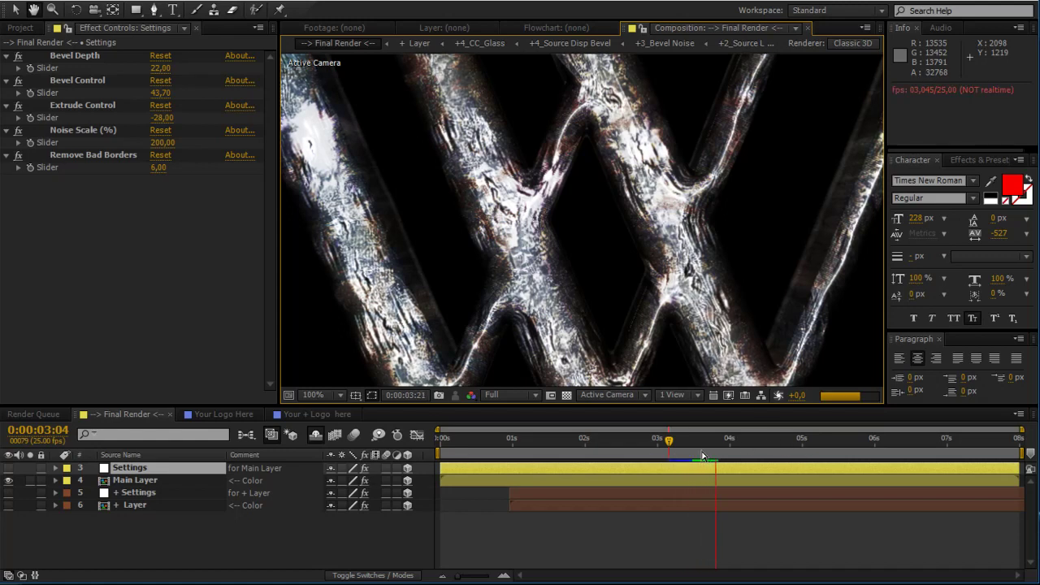
pyautogui.press('space')
# - Show the shy layers in Final Render, move the current time to 0:00:04:00 and view the whole logo
pyautogui.click(315, 436)
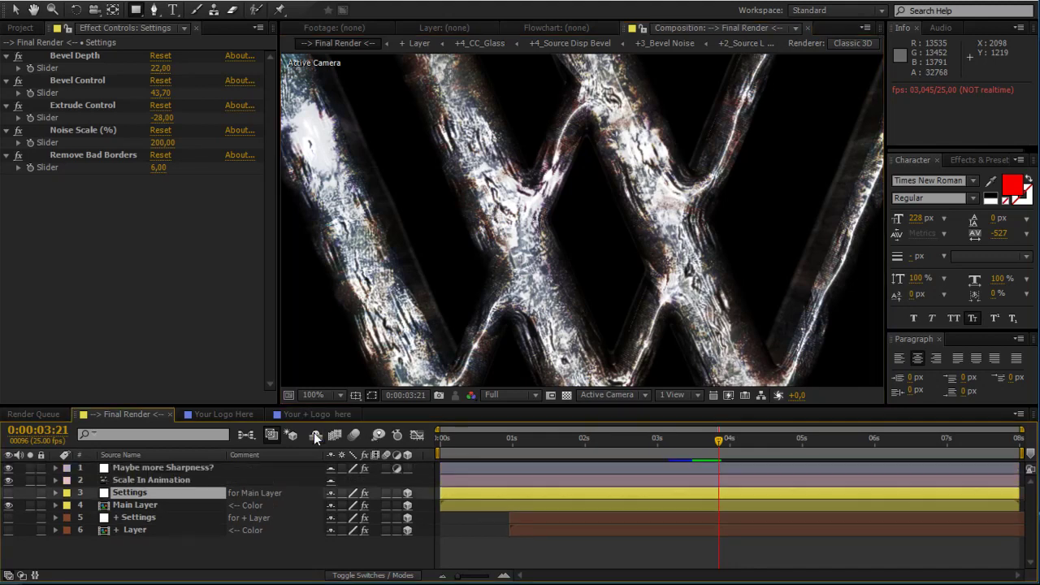
pyautogui.moveTo(691, 442); pyautogui.dragTo(730, 443)
pyautogui.scroll(-1, 646, 286)
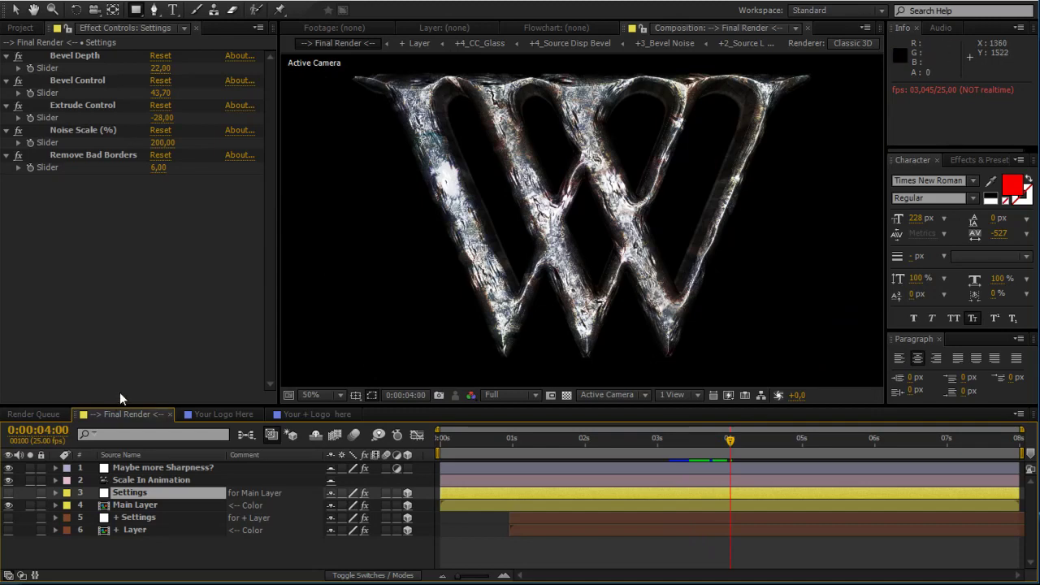
# - Add a text layer reading "coming soon" to the Your Logo Here composition
pyautogui.click(222, 414)
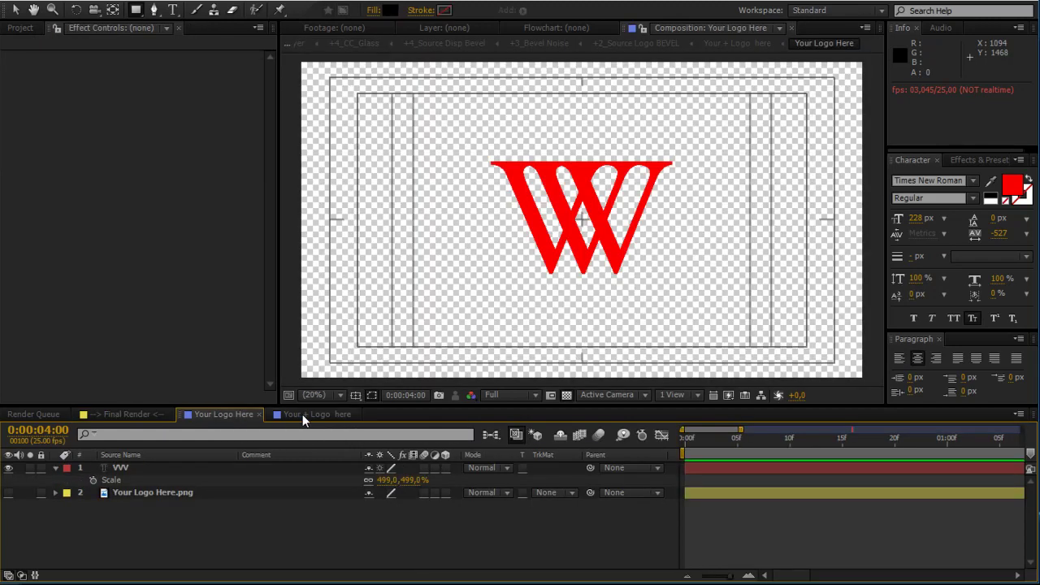
pyautogui.rightClick(198, 517)
pyautogui.moveTo(231, 528)
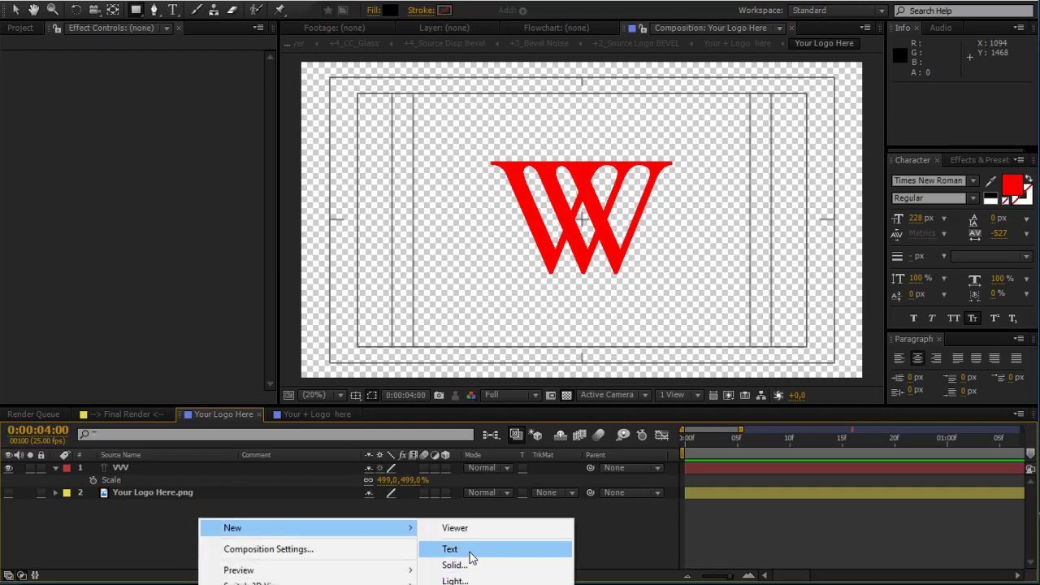
pyautogui.click(469, 553)
pyautogui.click(188, 471)
pyautogui.press('s')
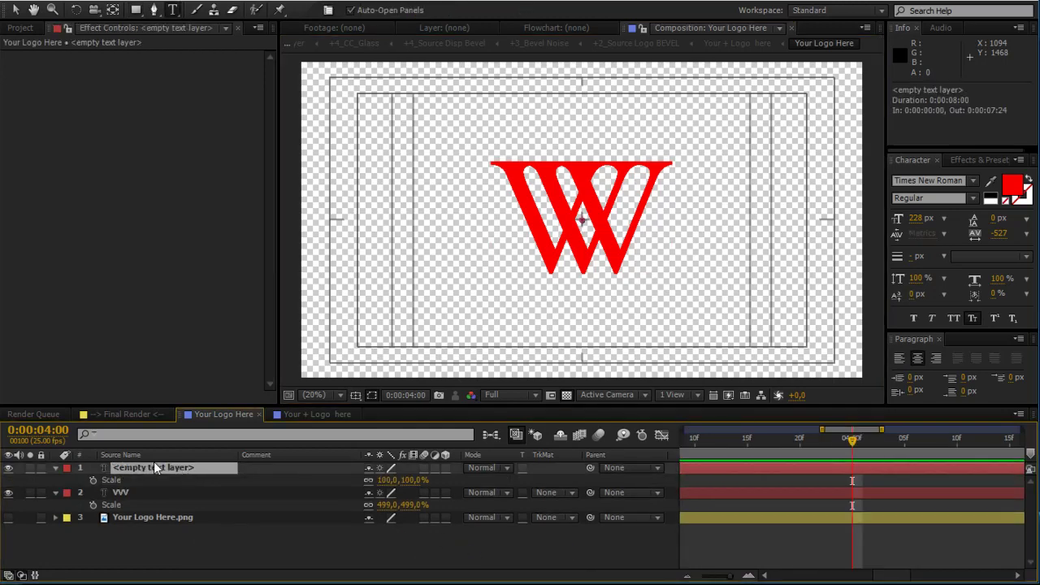
pyautogui.click(211, 542)
pyautogui.doubleClick(188, 469)
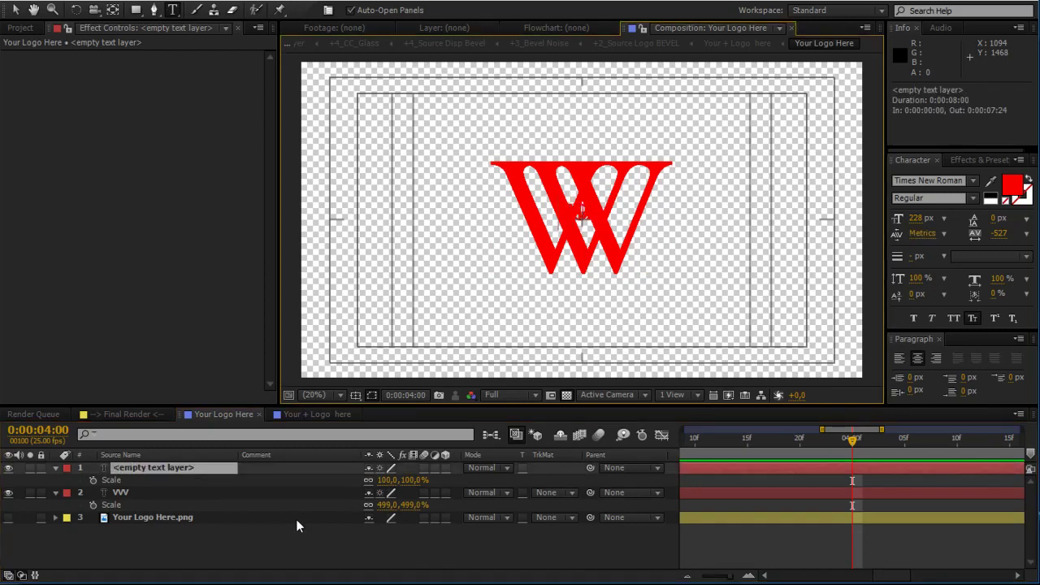
pyautogui.write('coming soon')
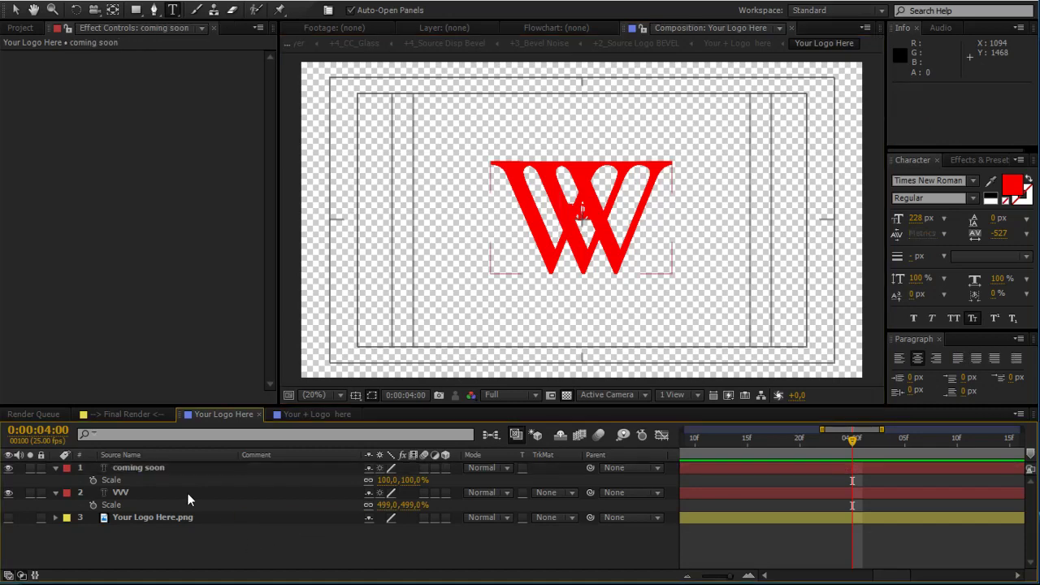
# - Set the tracking of the "coming soon" text to 0 and move it about 600 px down, below the VVV text
pyautogui.click(1025, 234)
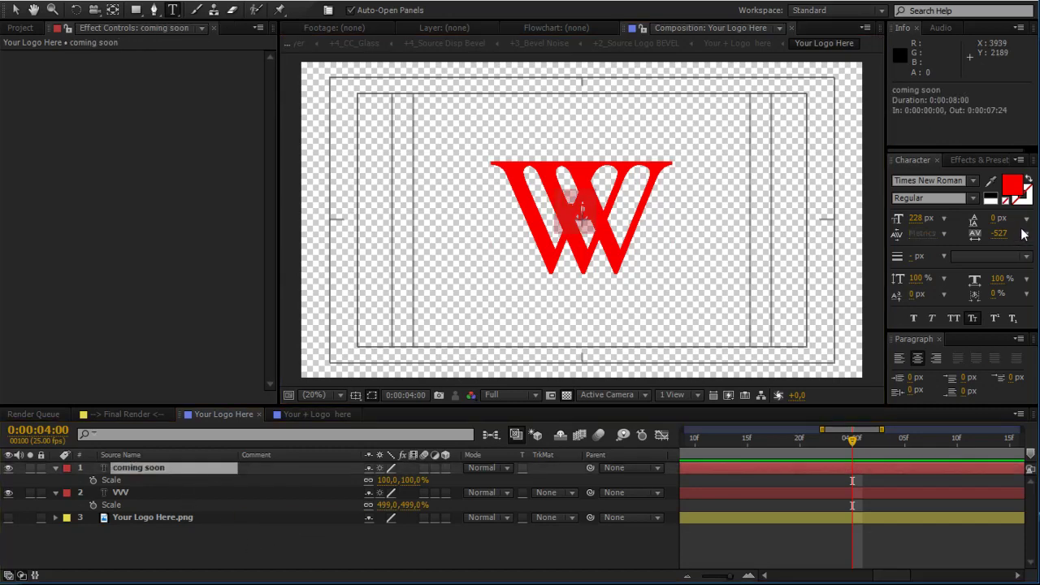
pyautogui.click(1019, 349)
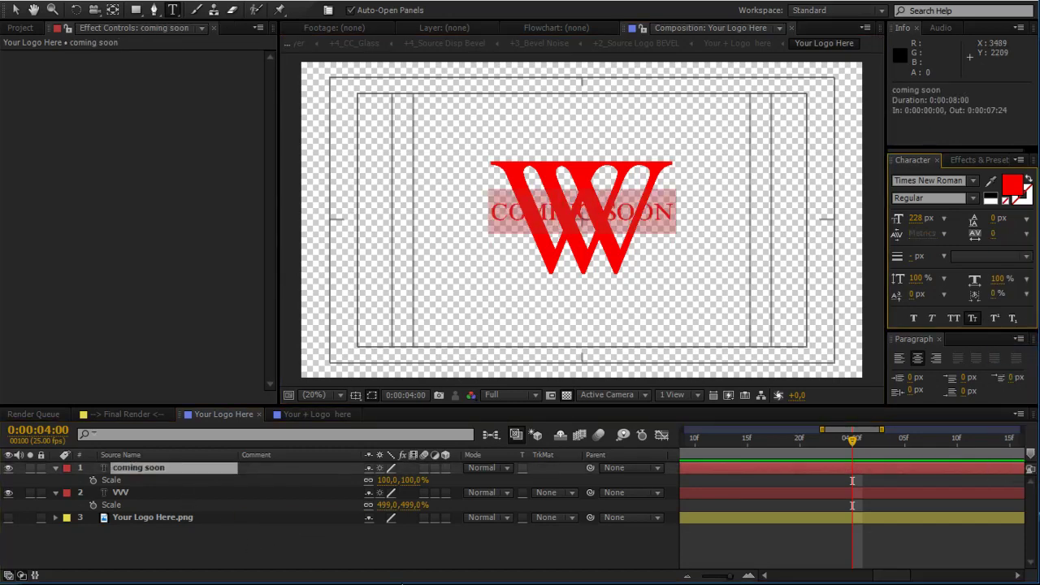
pyautogui.click(158, 467)
pyautogui.press('v')
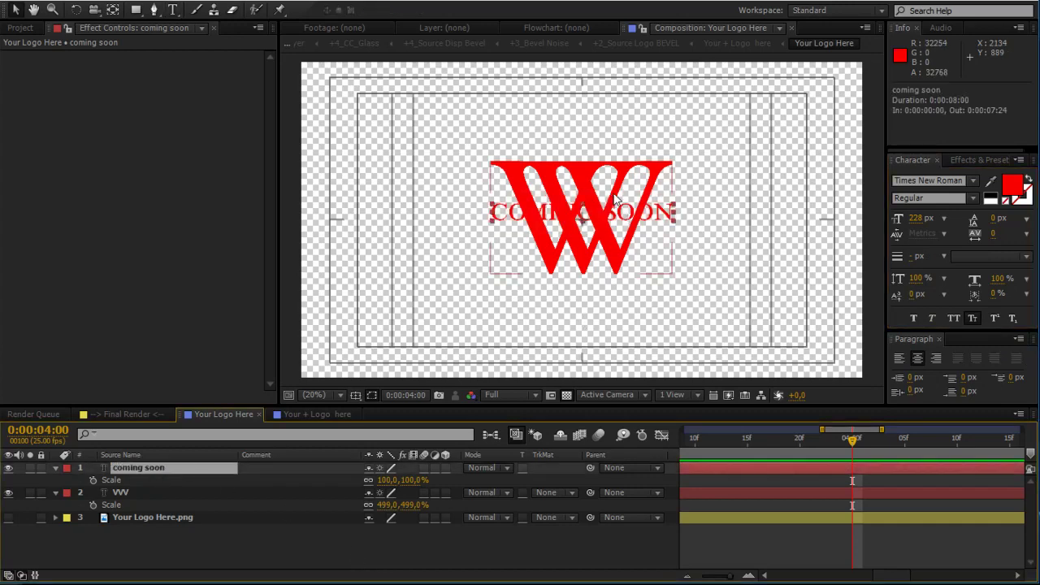
pyautogui.moveTo(606, 216); pyautogui.dragTo(605, 304)
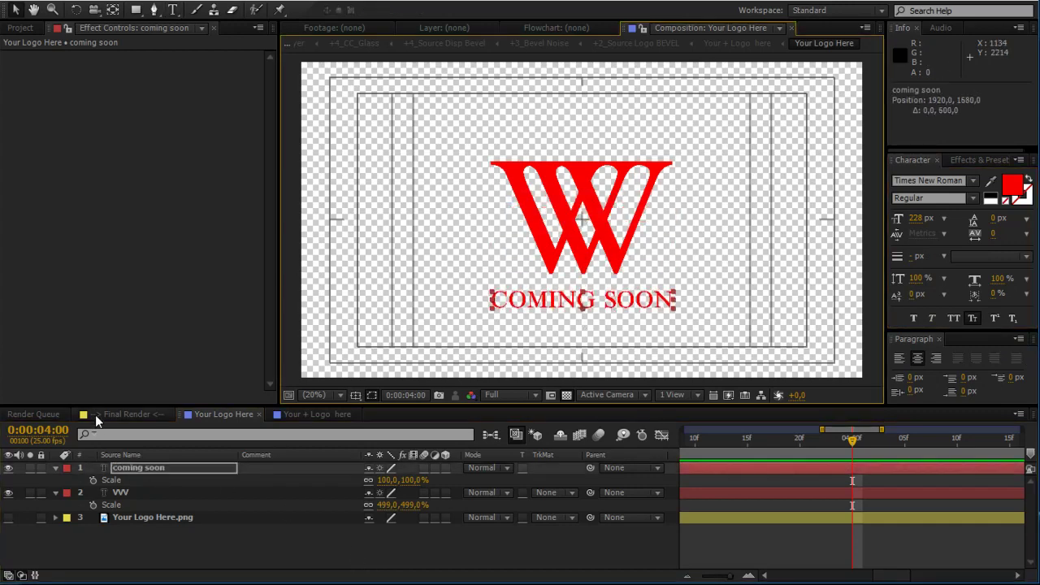
# - Return to the Final Render composition to check the updated logo, with the shy layers listed
pyautogui.click(120, 414)
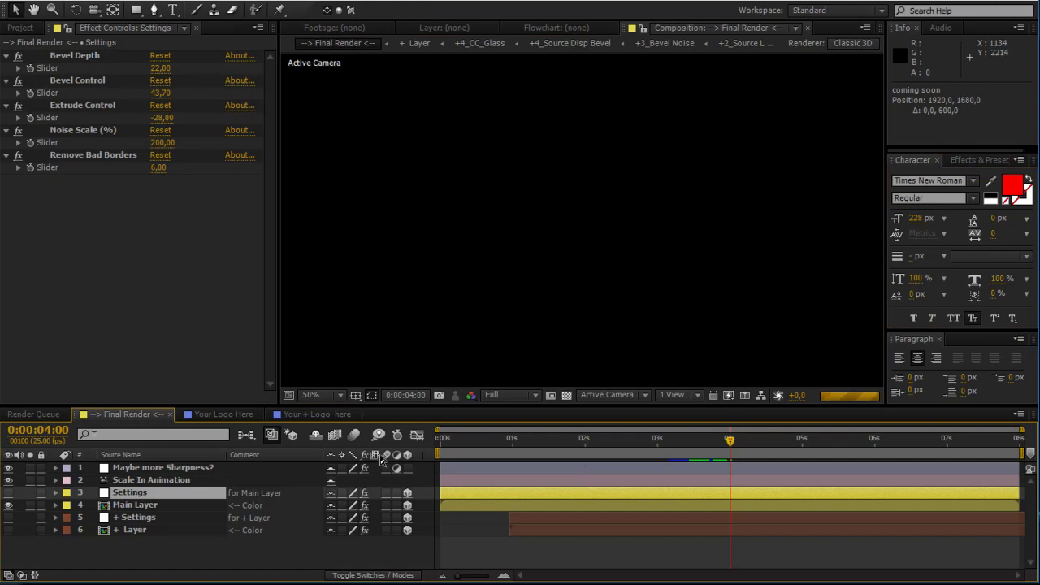
pyautogui.click(316, 436)
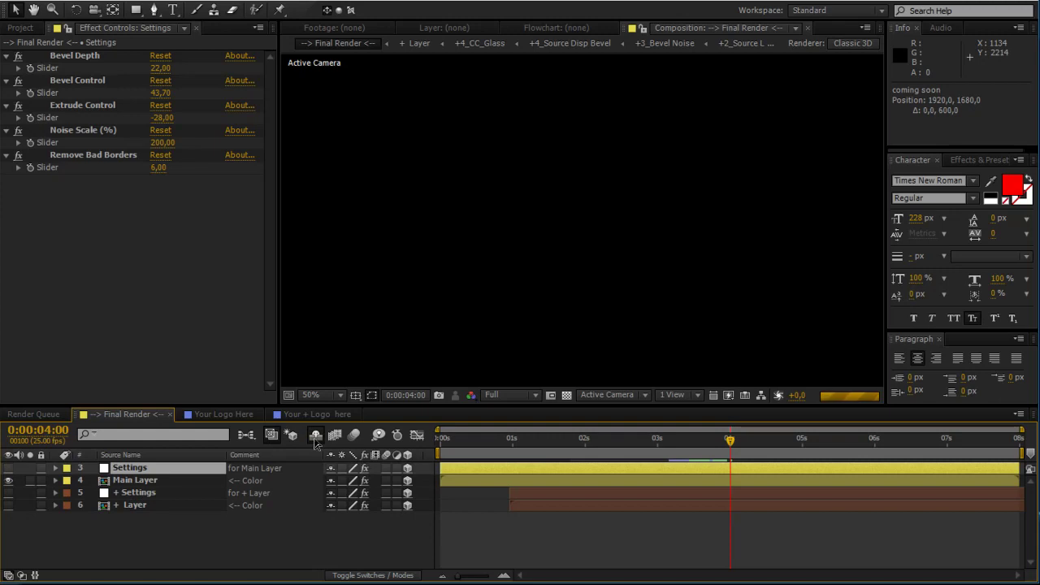
pyautogui.click(315, 437)
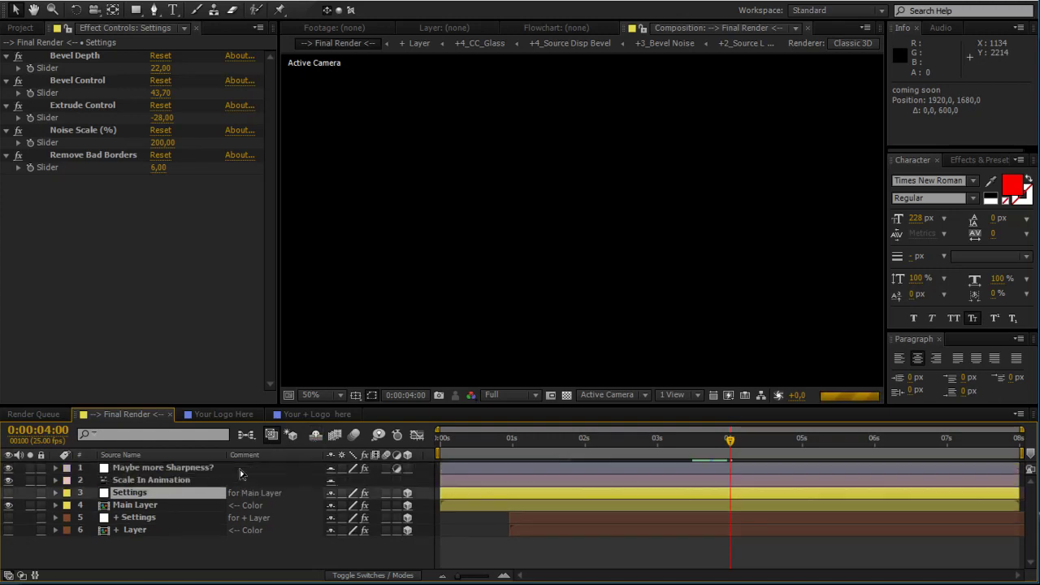
# - Select the Maybe more Sharpness? layer to view its Unsharp Mask settings, and hide the shy layers in Final Render
pyautogui.click(172, 480)
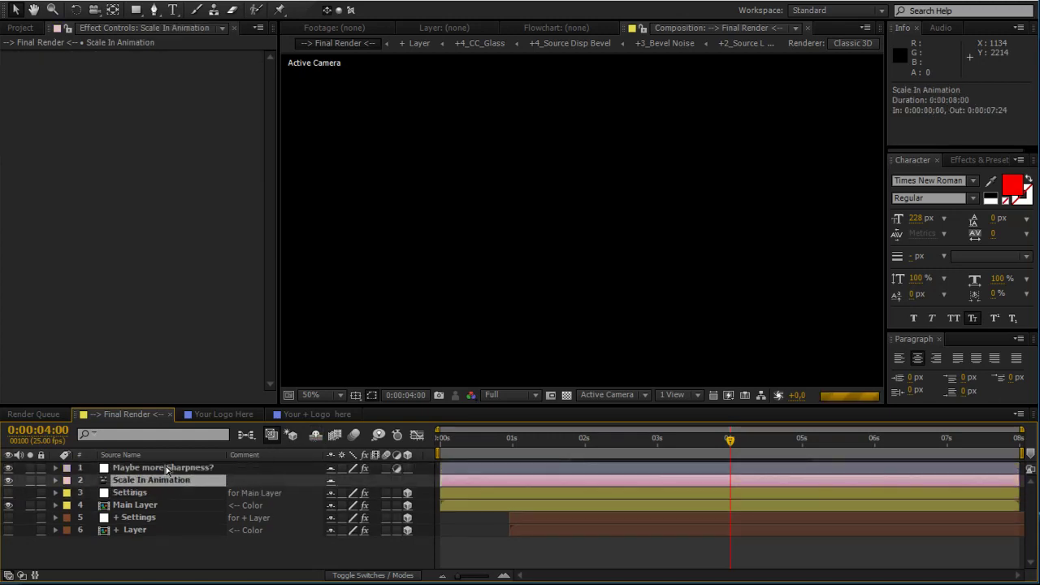
pyautogui.click(167, 470)
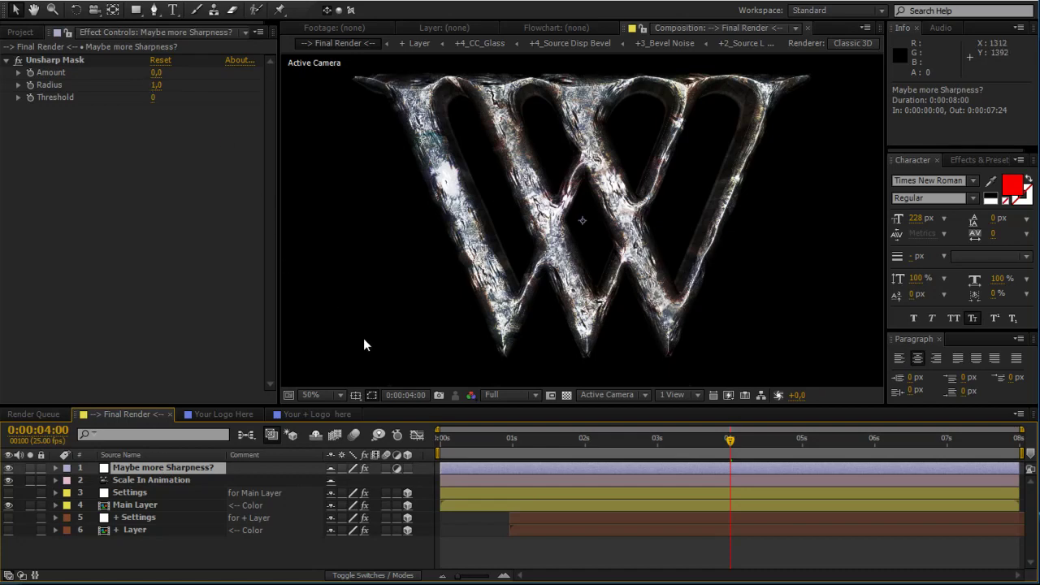
pyautogui.click(316, 435)
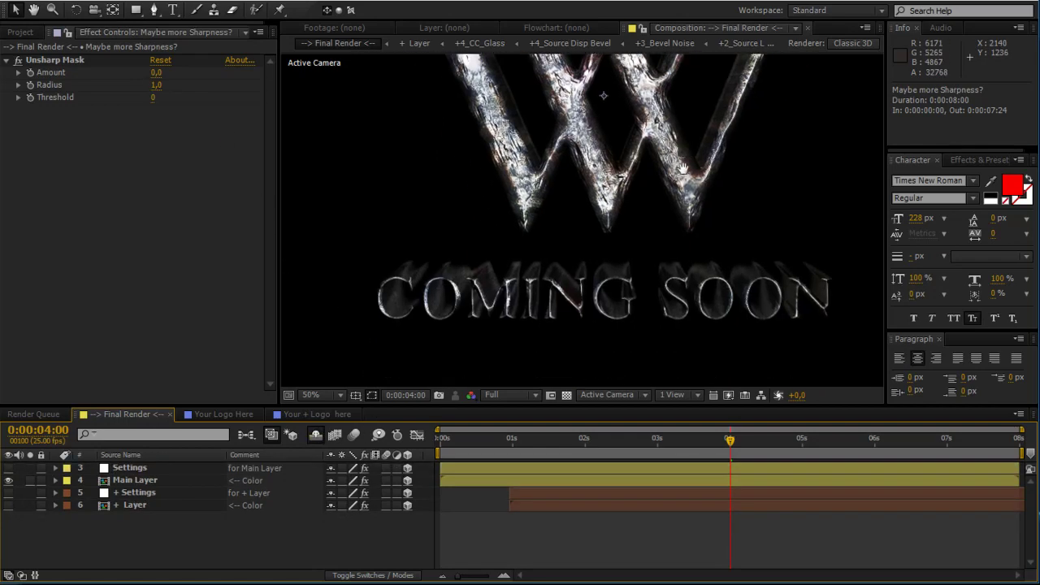
# - Examine the rendered VVV logo and the "coming soon" lettering up close, comparing their bevel and extrusion
pyautogui.moveTo(683, 169); pyautogui.dragTo(650, 299)
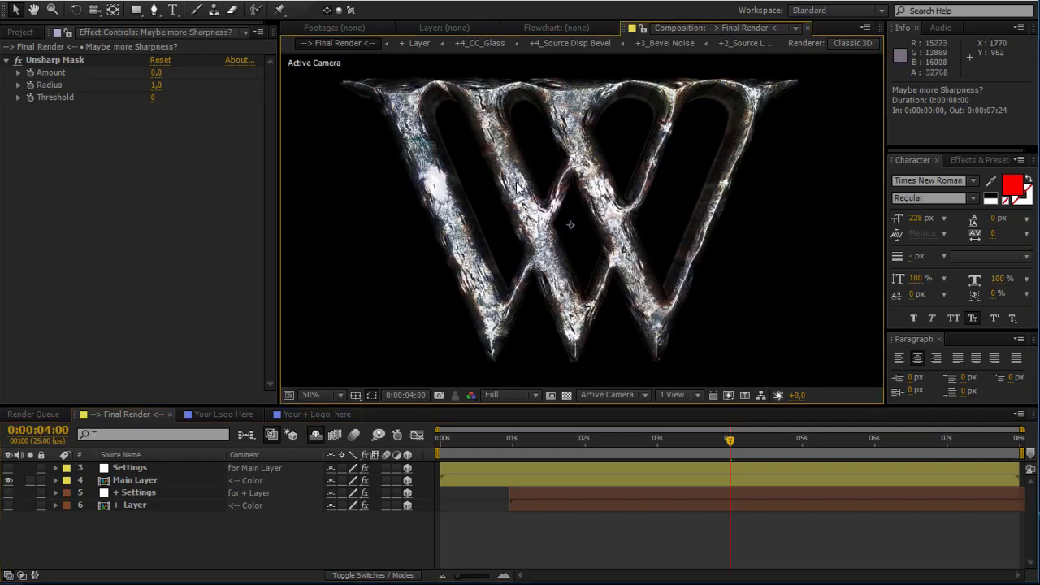
pyautogui.moveTo(614, 286); pyautogui.dragTo(657, 150)
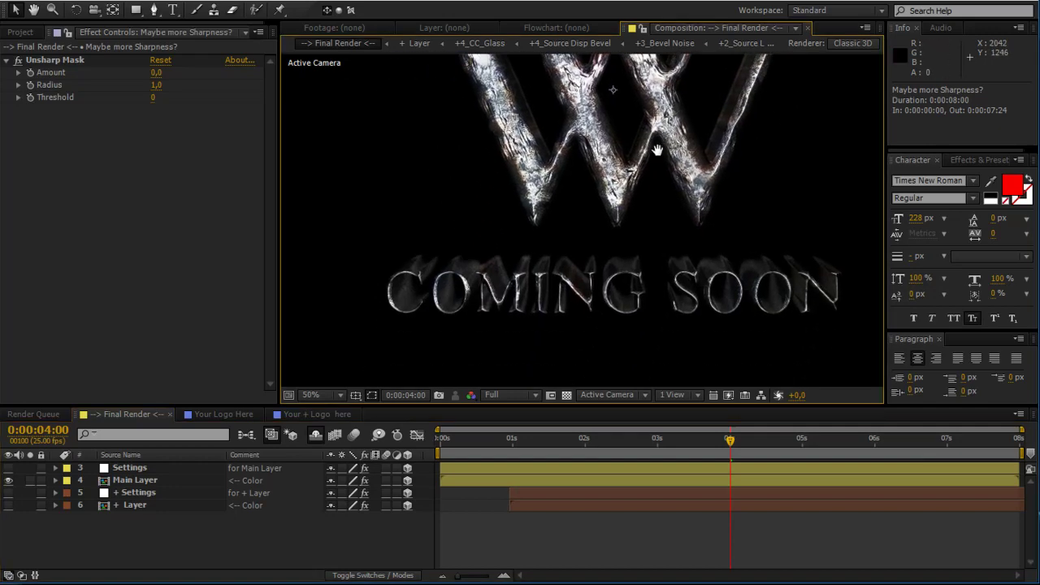
pyautogui.scroll(2, 669, 309)
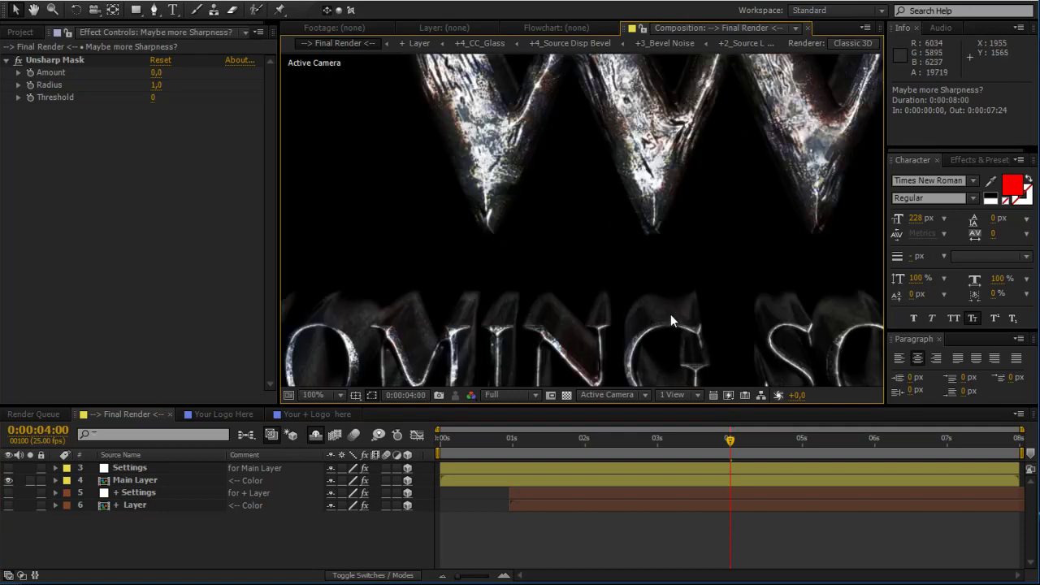
pyautogui.moveTo(674, 320); pyautogui.dragTo(704, 253)
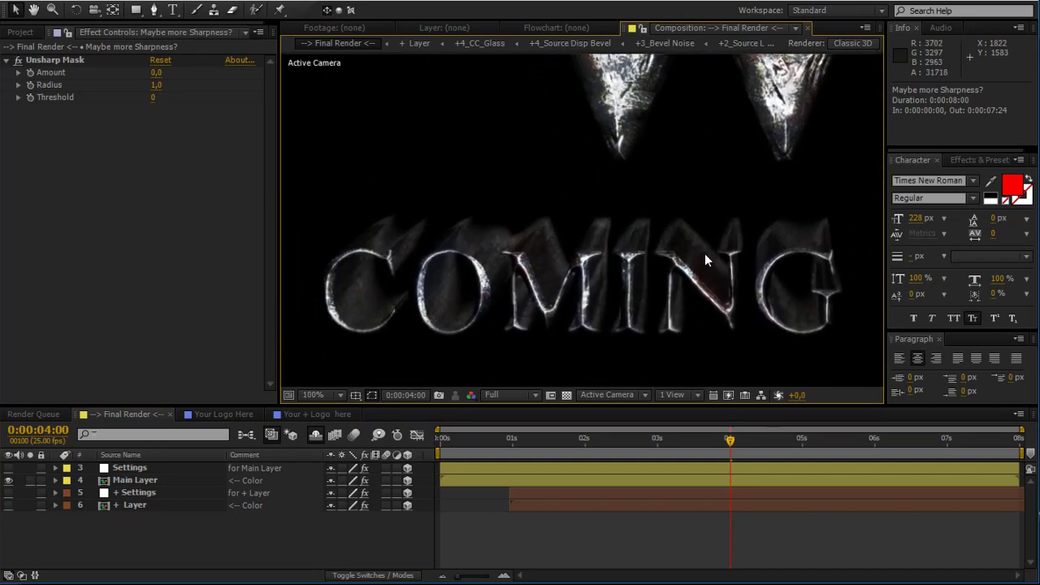
pyautogui.moveTo(837, 286); pyautogui.dragTo(649, 263)
pyautogui.moveTo(759, 276); pyautogui.dragTo(573, 286)
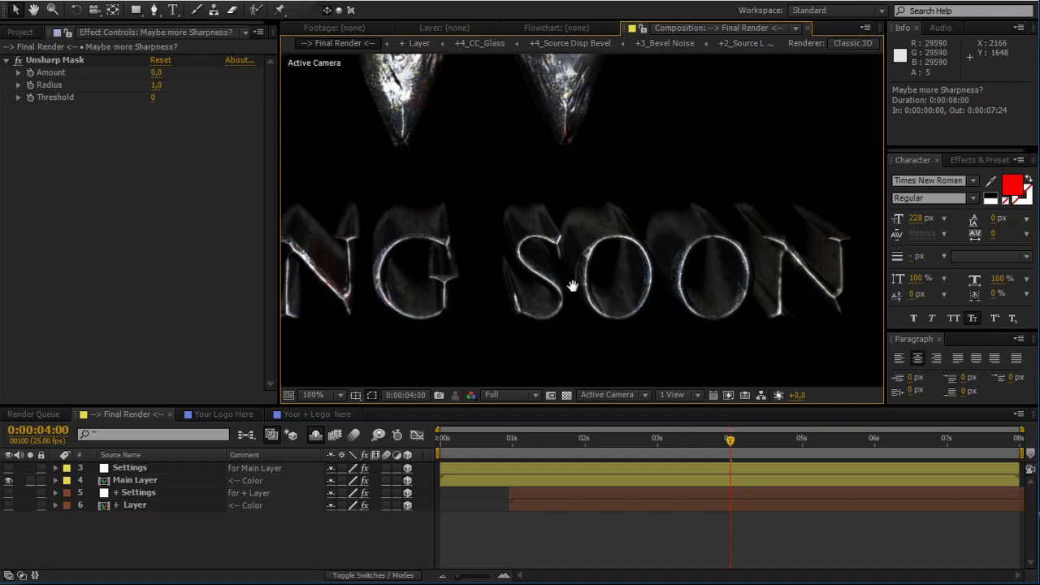
pyautogui.scroll(-1, 588, 270)
pyautogui.moveTo(610, 219); pyautogui.dragTo(698, 299)
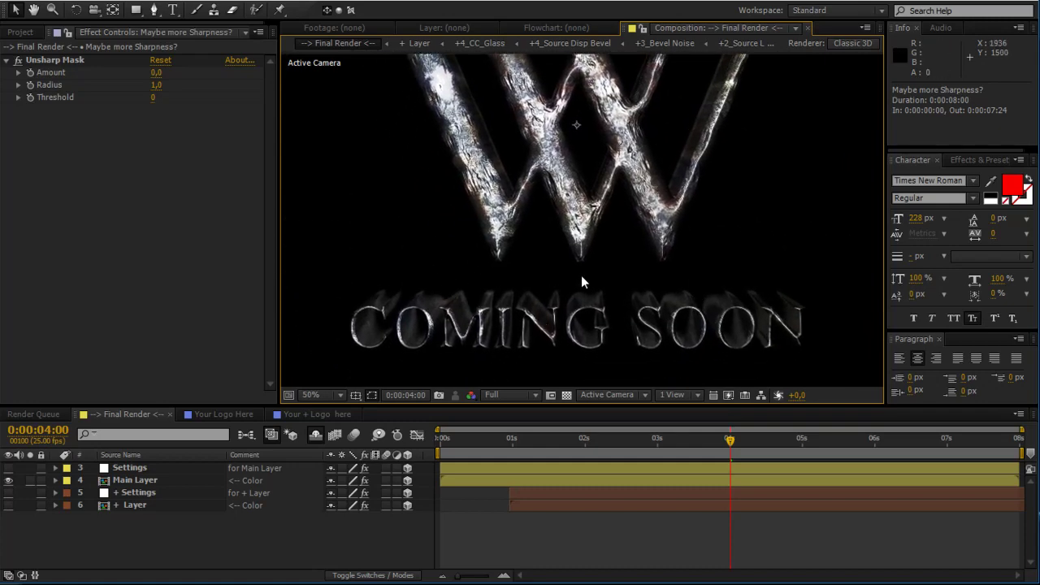
pyautogui.moveTo(629, 146); pyautogui.dragTo(623, 173)
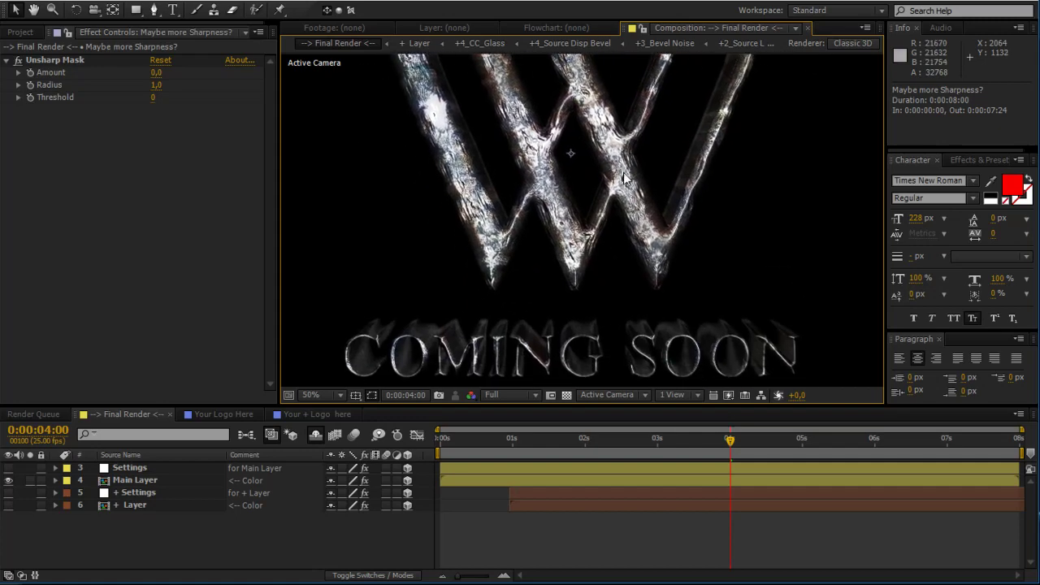
# - Move the "coming soon" text layer from Your Logo Here to the Your + Logo here composition and hide the + Settings Logo.png layer
pyautogui.click(235, 419)
pyautogui.click(173, 491)
pyautogui.click(161, 468)
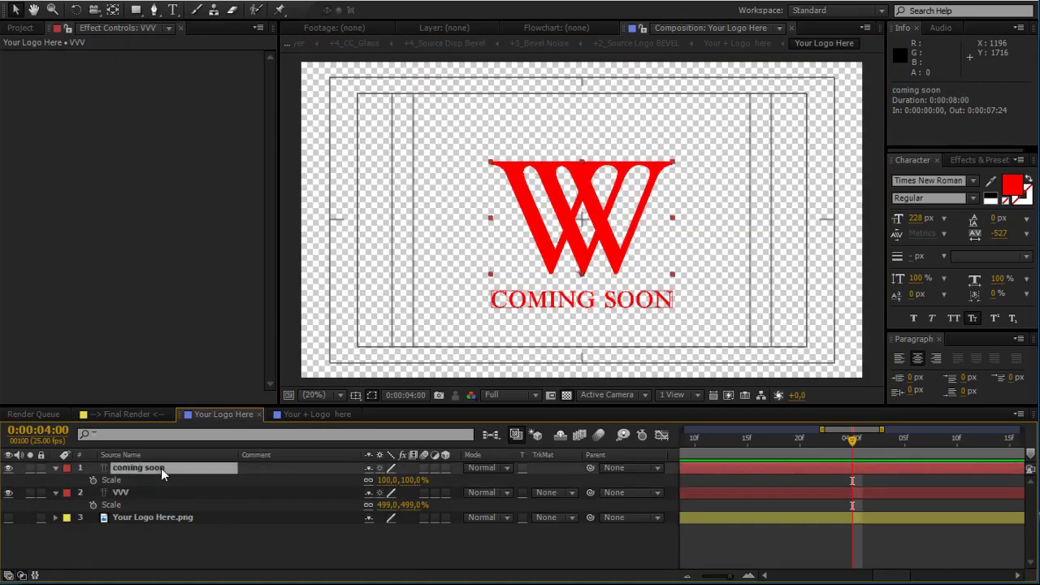
pyautogui.hotkey('ctrl', 'x')
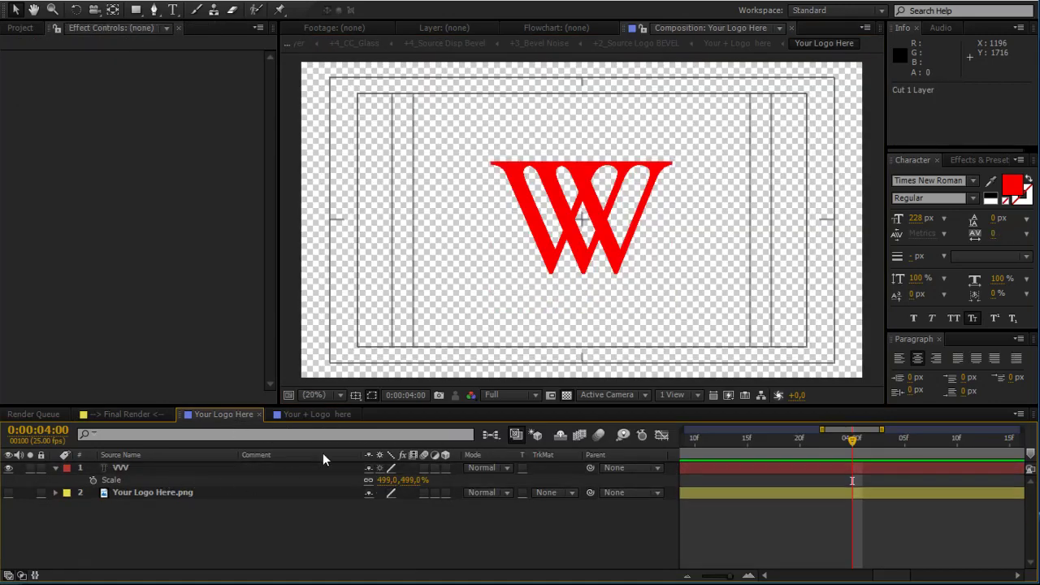
pyautogui.click(315, 415)
pyautogui.hotkey('ctrl', 'v')
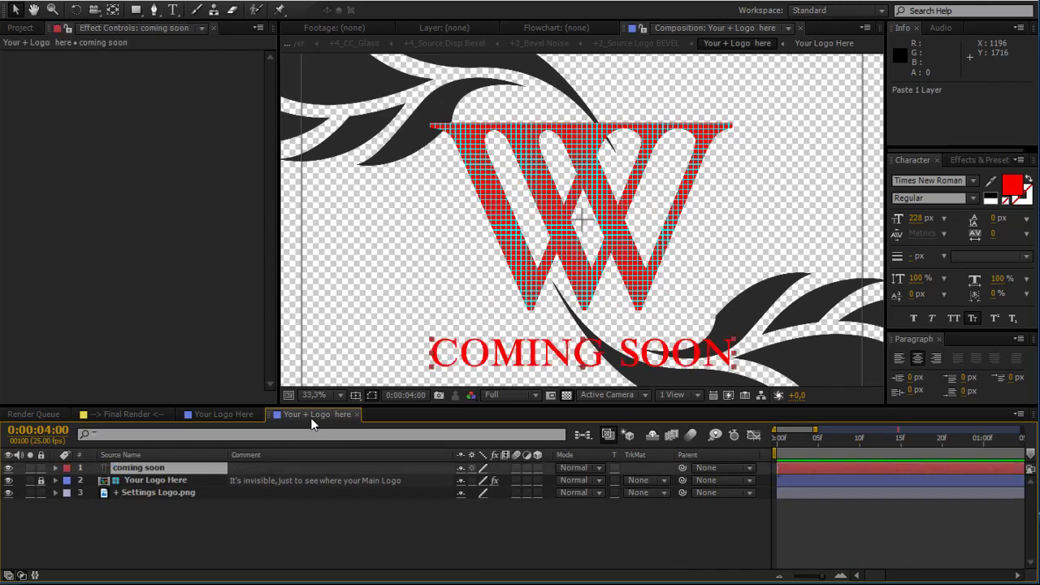
pyautogui.click(8, 492)
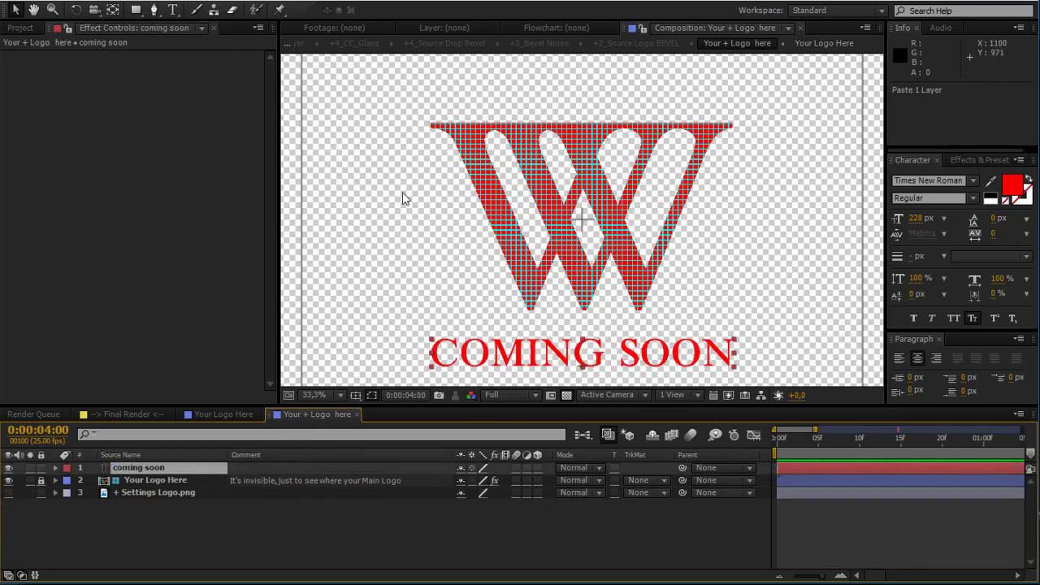
pyautogui.scroll(-2, 658, 234)
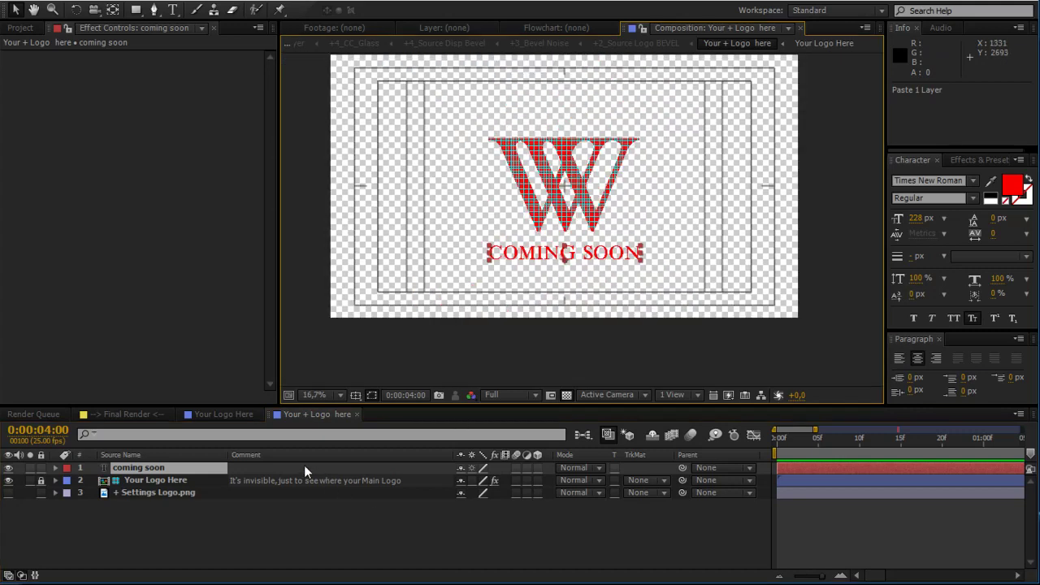
# - Make the + Layer visible in Final Render and select the + Settings layer to show its effect controls
pyautogui.click(123, 414)
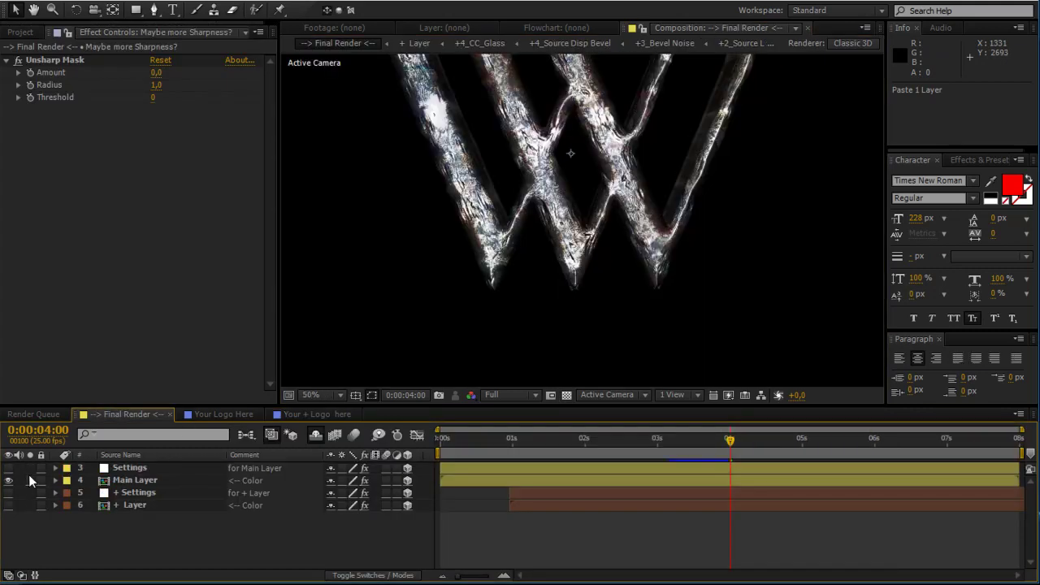
pyautogui.click(8, 492)
pyautogui.click(9, 505)
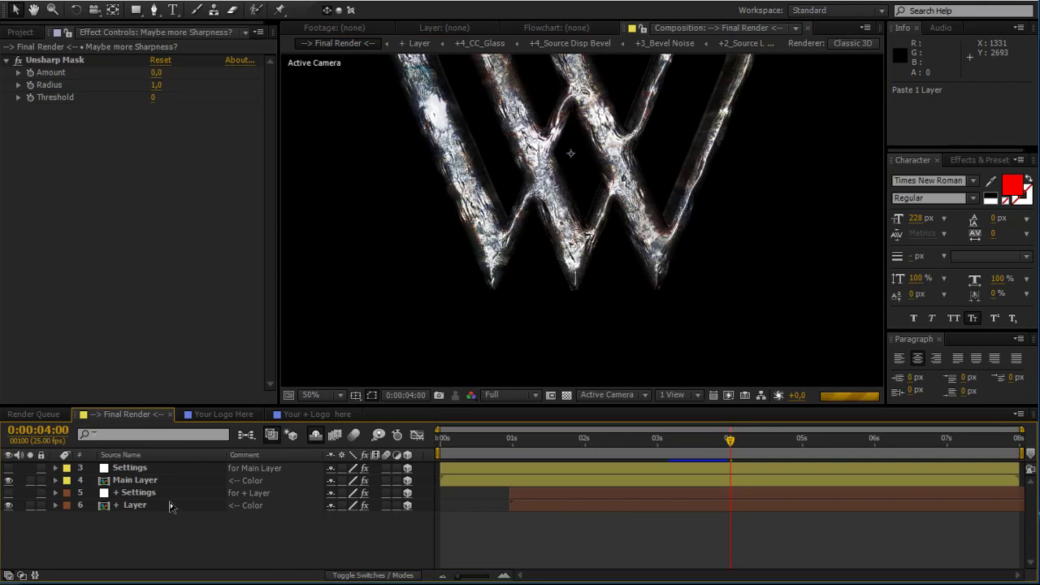
pyautogui.click(145, 493)
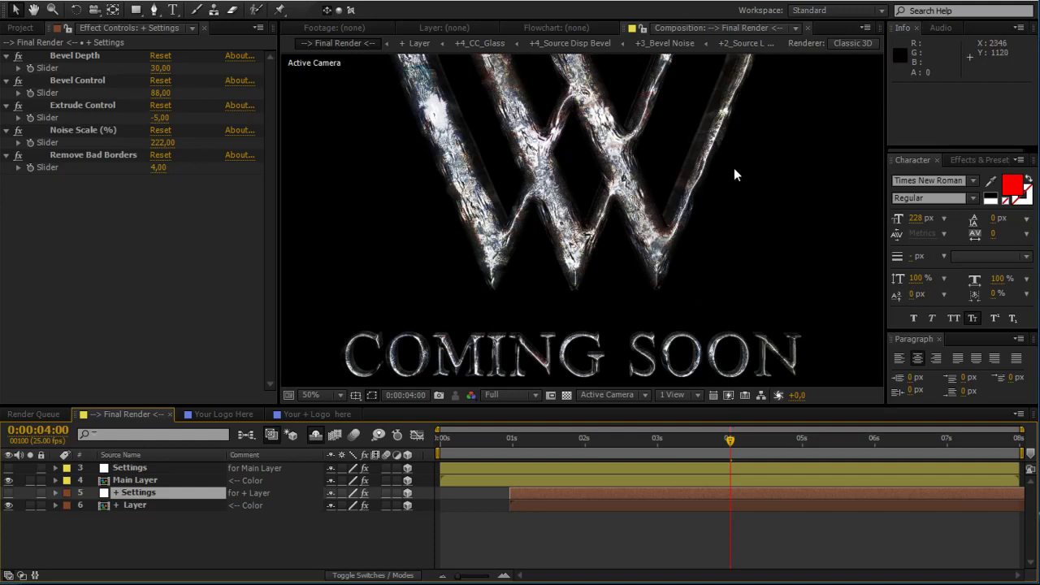
# - Inspect the "coming soon" lettering and the VVV logo at several magnifications to compare their metallic detail
pyautogui.scroll(2, 768, 269)
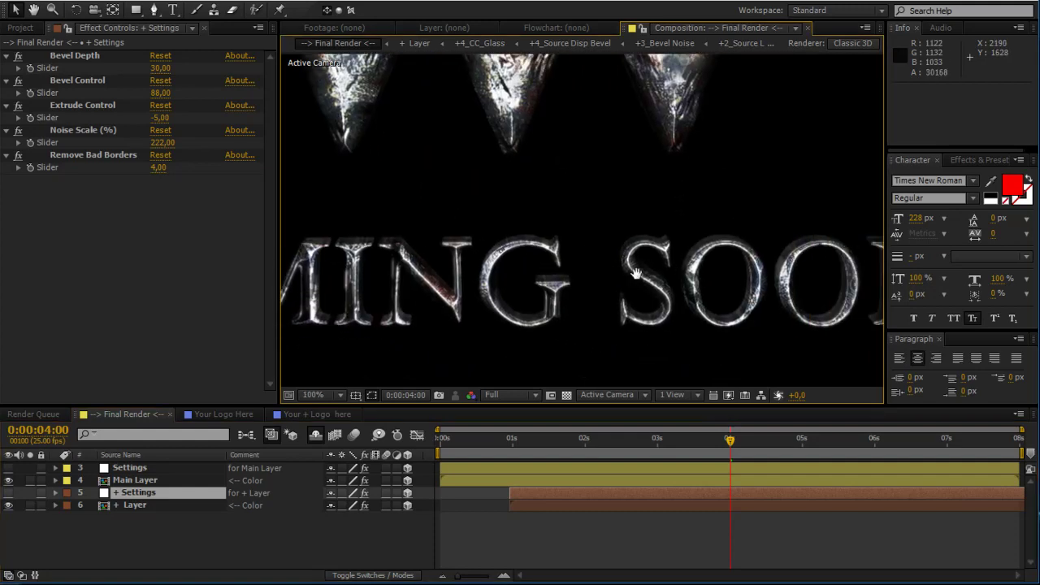
pyautogui.moveTo(636, 273); pyautogui.dragTo(538, 280)
pyautogui.moveTo(584, 251); pyautogui.dragTo(861, 298)
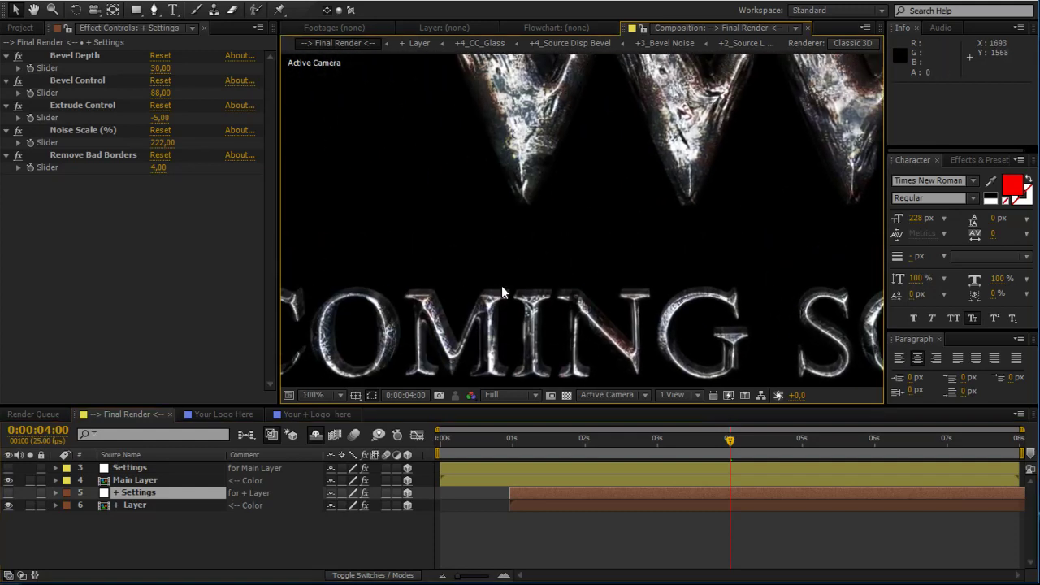
pyautogui.moveTo(501, 287); pyautogui.dragTo(706, 256)
pyautogui.moveTo(721, 146); pyautogui.dragTo(597, 259)
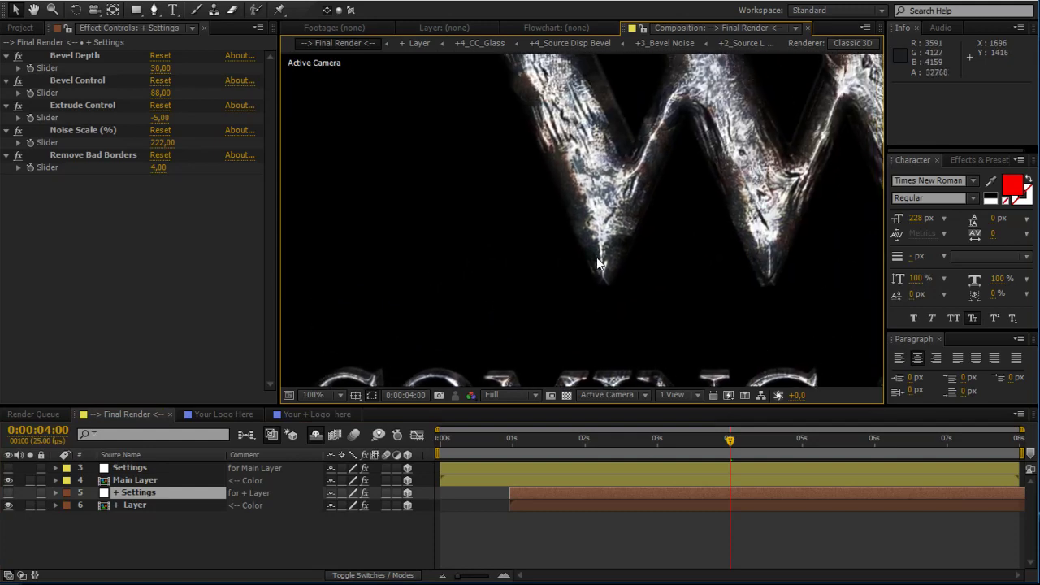
pyautogui.scroll(-1, 601, 260)
pyautogui.moveTo(702, 192); pyautogui.dragTo(632, 280)
pyautogui.moveTo(611, 328); pyautogui.dragTo(654, 229)
pyautogui.scroll(-2, 655, 200)
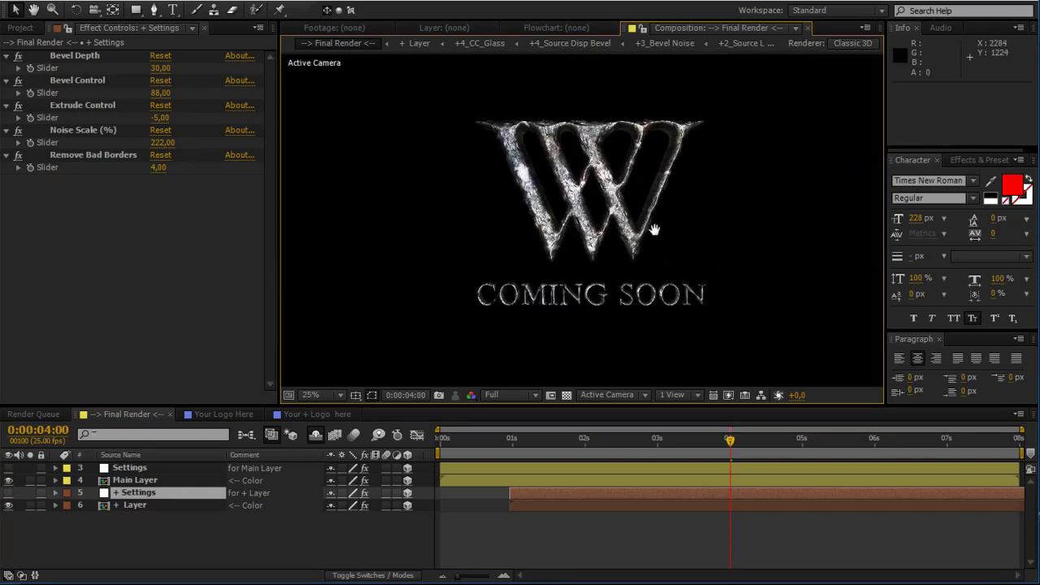
pyautogui.scroll(2, 622, 321)
pyautogui.moveTo(622, 325); pyautogui.dragTo(637, 200)
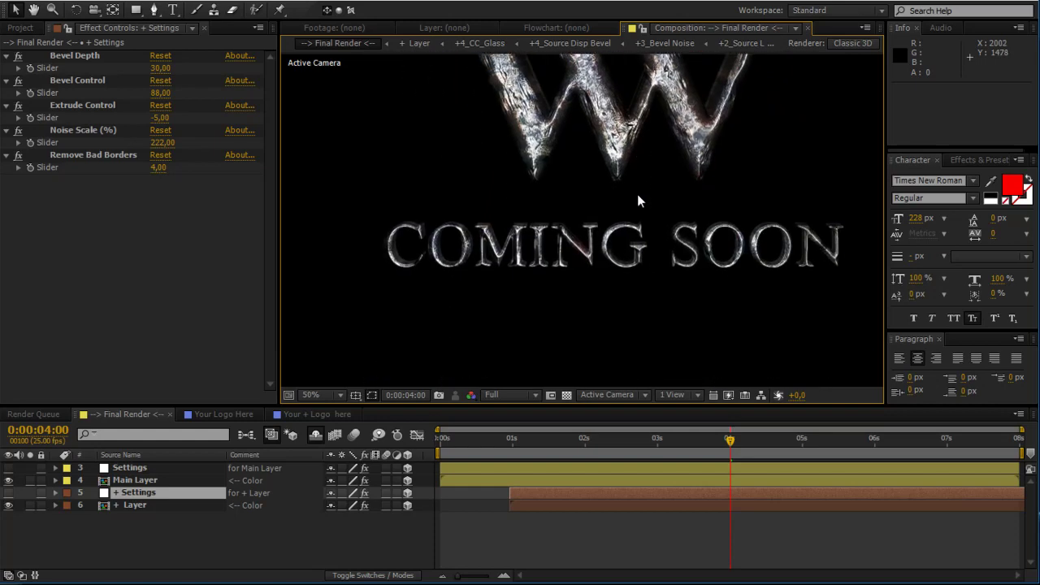
pyautogui.scroll(2, 637, 200)
pyautogui.moveTo(436, 204); pyautogui.dragTo(549, 230)
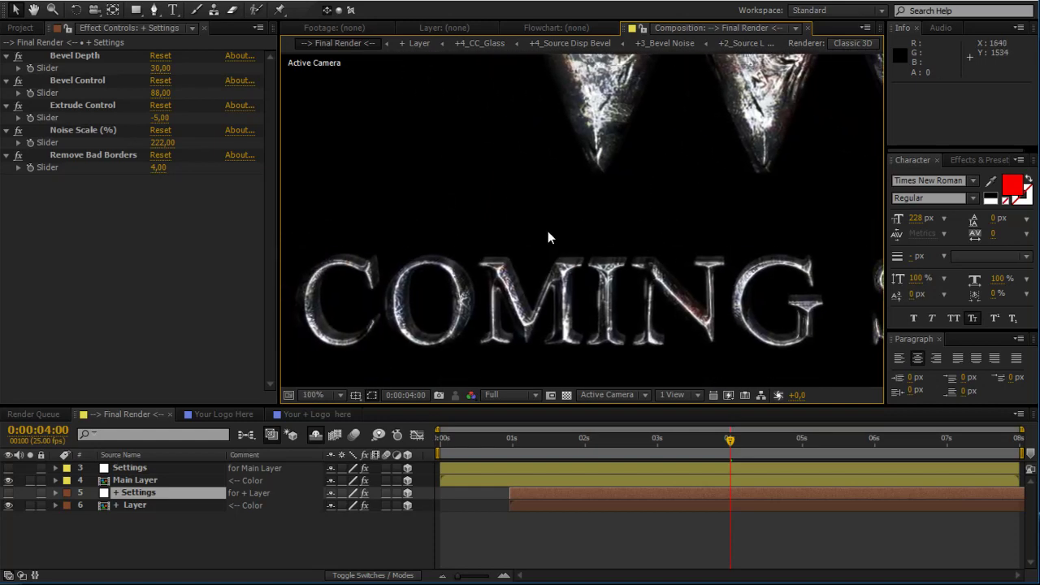
# - Set the Bevel Depth of the + Settings layer to 14
pyautogui.click(160, 69)
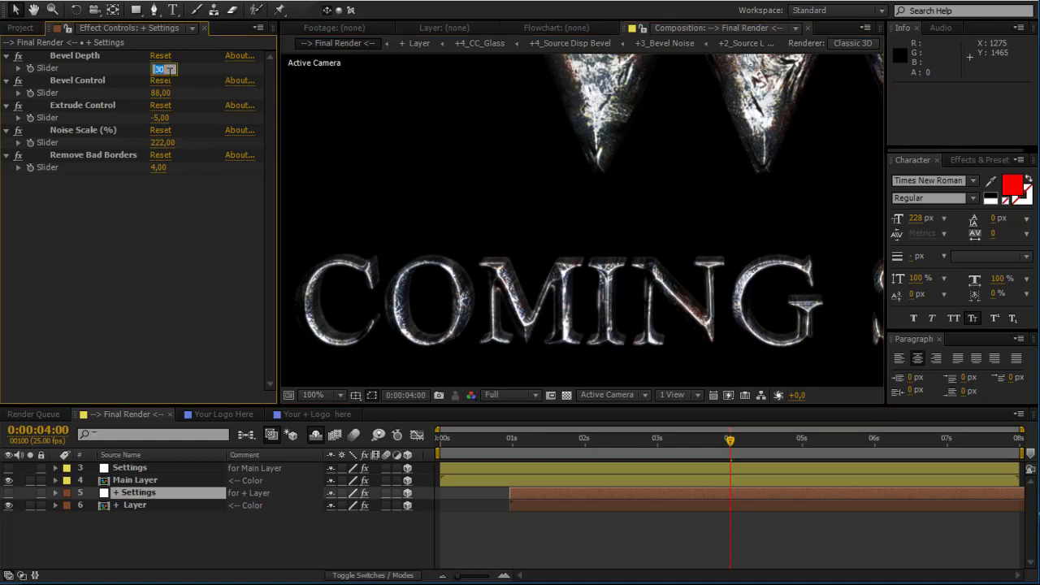
pyautogui.write('14')
pyautogui.press('Return')
# - Set the preview resolution to Half and move the current time to 0:00:03:23
pyautogui.click(508, 396)
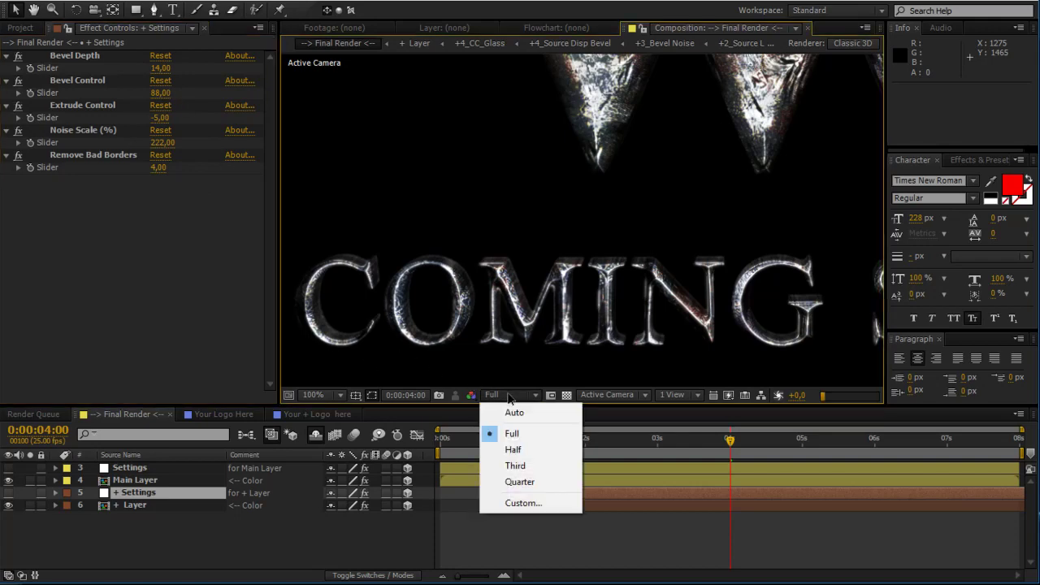
pyautogui.click(513, 450)
pyautogui.click(530, 452)
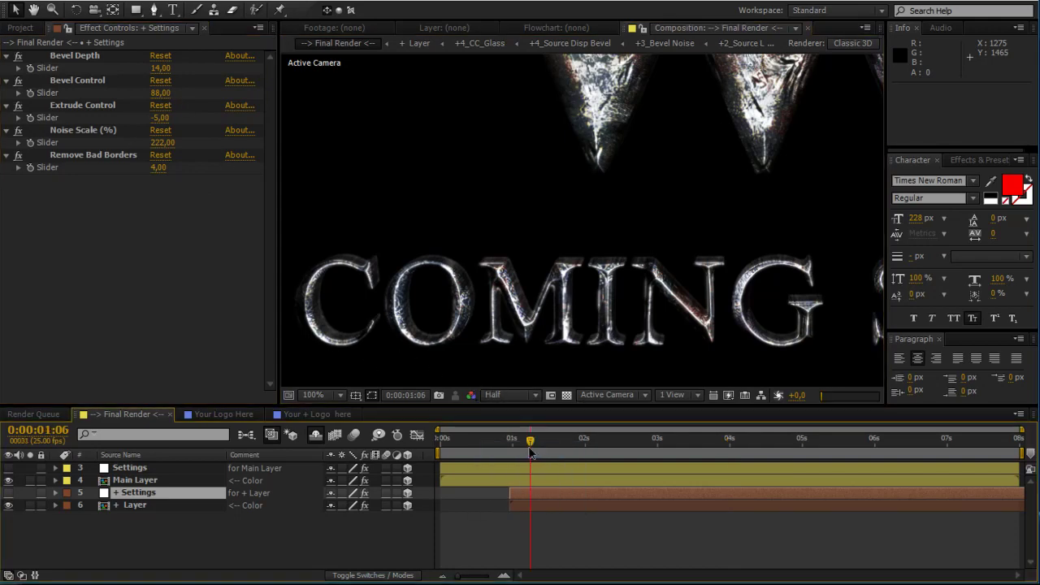
pyautogui.click(723, 452)
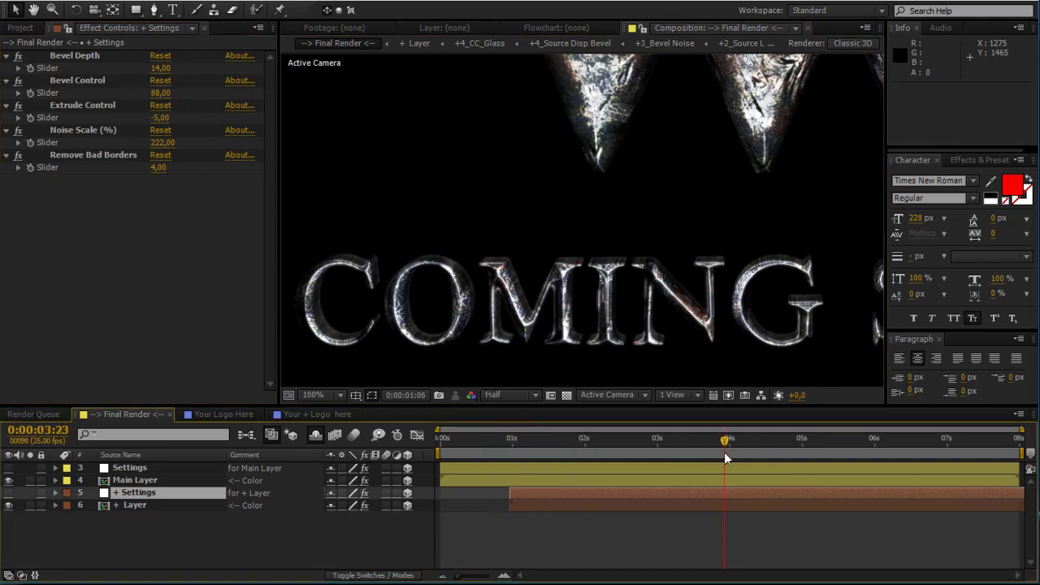
# - Try Bevel Control values of 15 and 222 on the + Settings layer
pyautogui.click(160, 93)
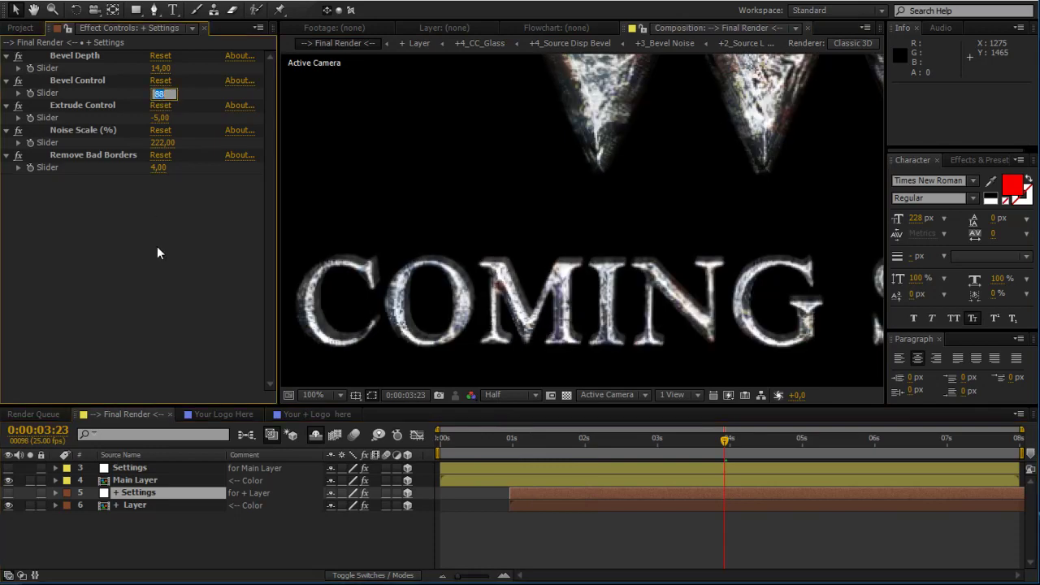
pyautogui.write('15')
pyautogui.press('Return')
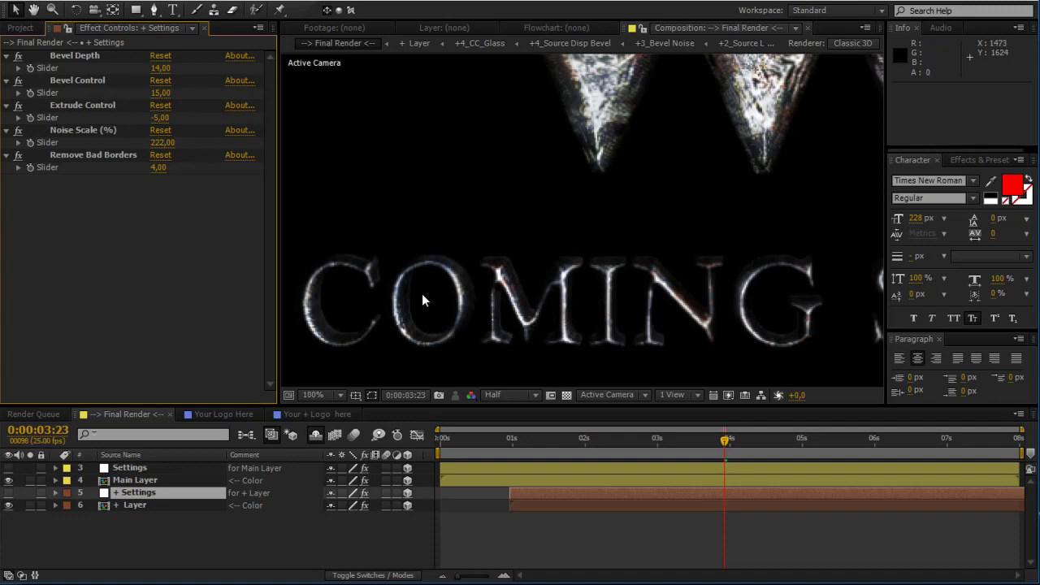
pyautogui.click(166, 93)
pyautogui.write('222')
pyautogui.press('Return')
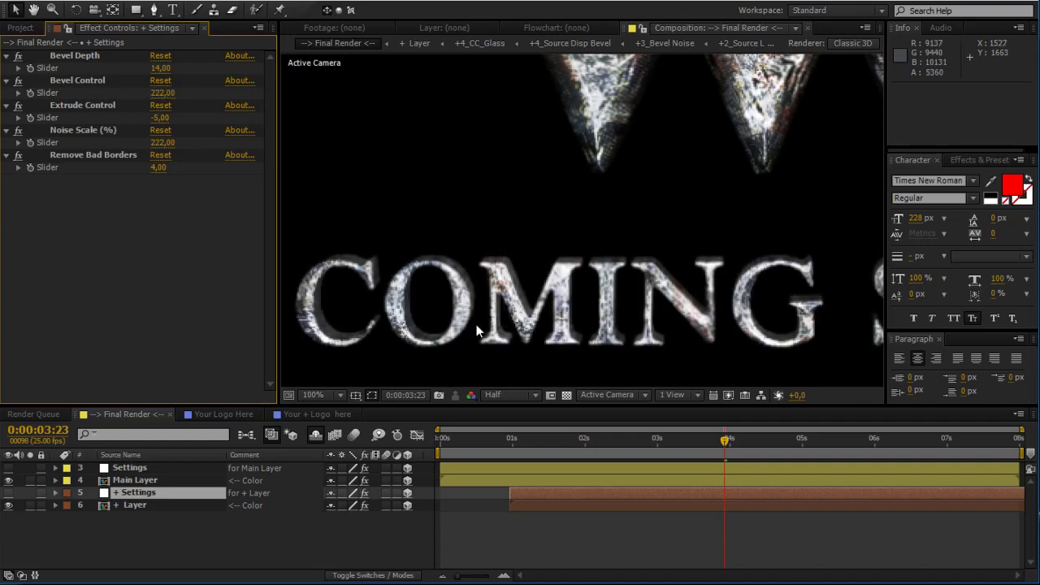
# - Try lower Bevel Control values of 44 and 33 on the + Settings layer
pyautogui.click(163, 94)
pyautogui.write('44')
pyautogui.press('Return')
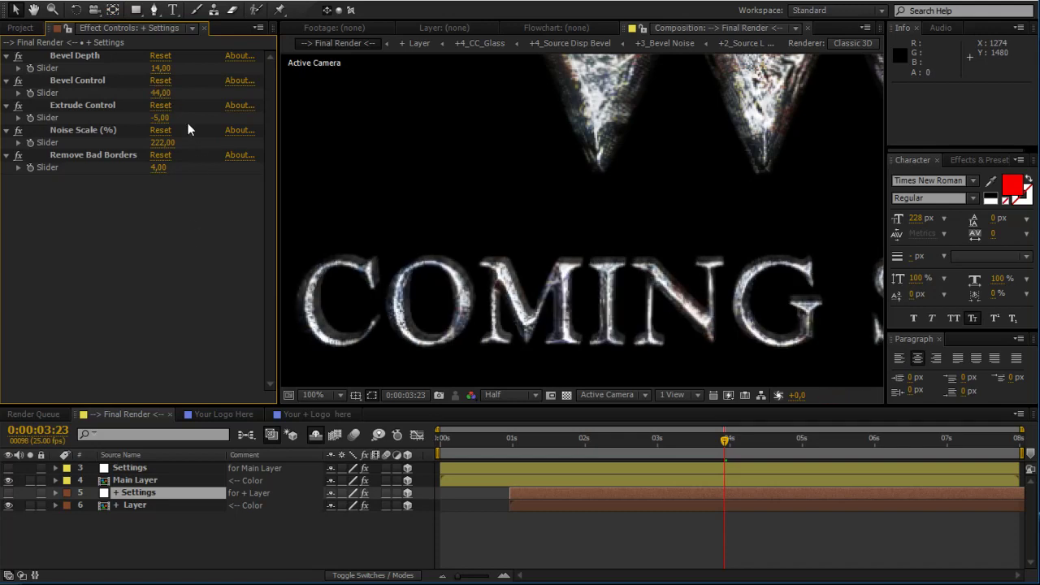
pyautogui.click(160, 92)
pyautogui.write('33')
pyautogui.press('Return')
# - Reset the Bevel Control of the + Settings layer and try a value of 22
pyautogui.click(164, 82)
pyautogui.click(161, 92)
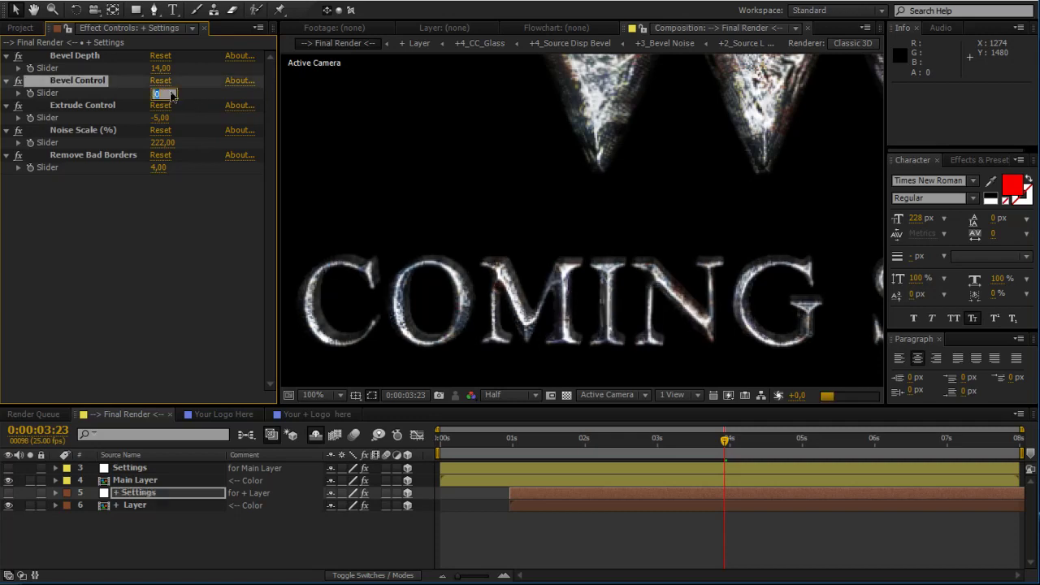
pyautogui.click(183, 91)
pyautogui.click(164, 93)
pyautogui.write('22')
pyautogui.press('Return')
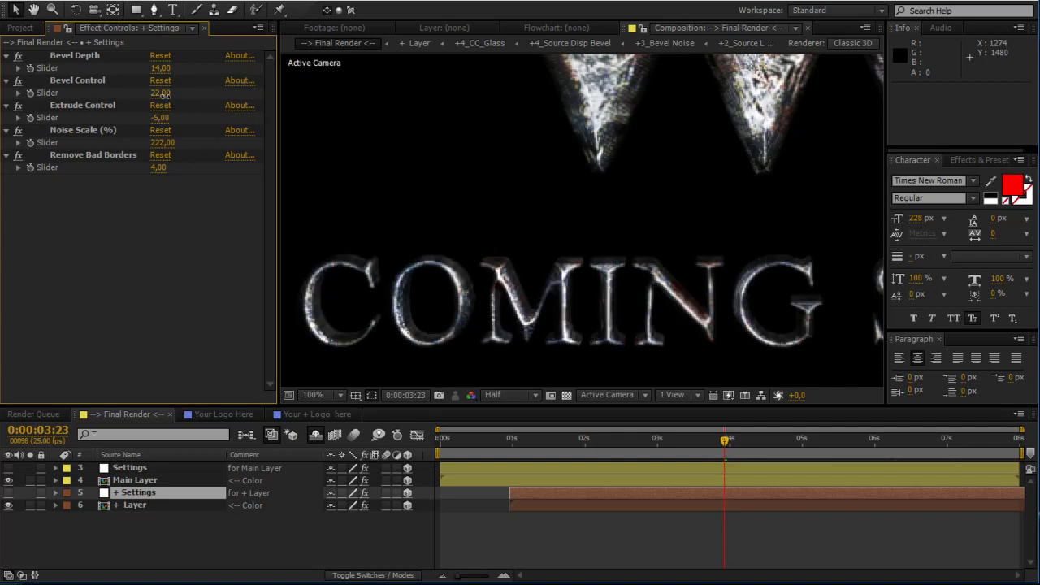
# - Set the Bevel Control of the + Settings layer to 11
pyautogui.click(161, 92)
pyautogui.write('11')
pyautogui.press('Return')
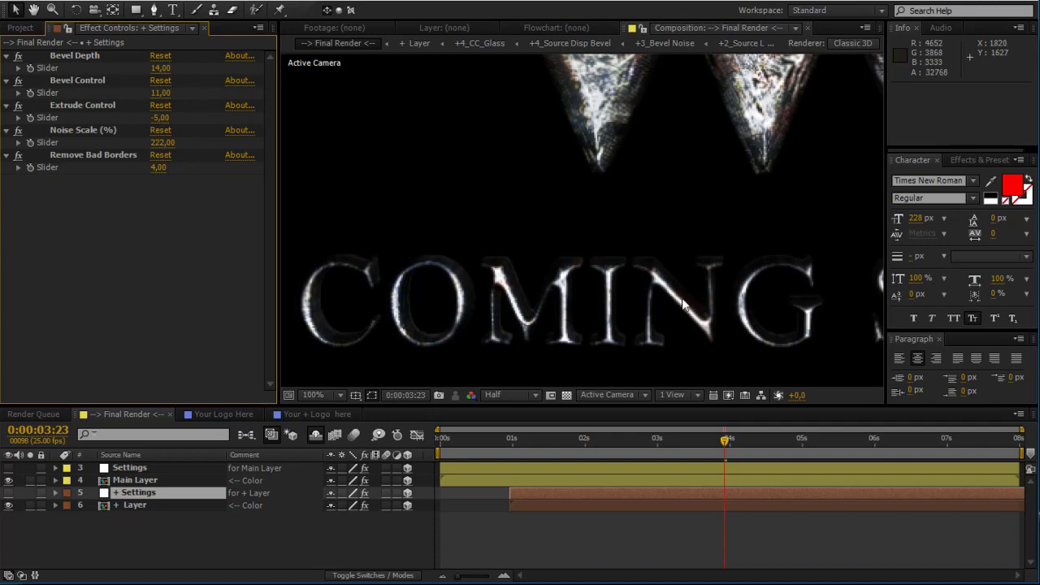
# - Set the Bevel Control of the + Settings layer to 55
pyautogui.click(160, 93)
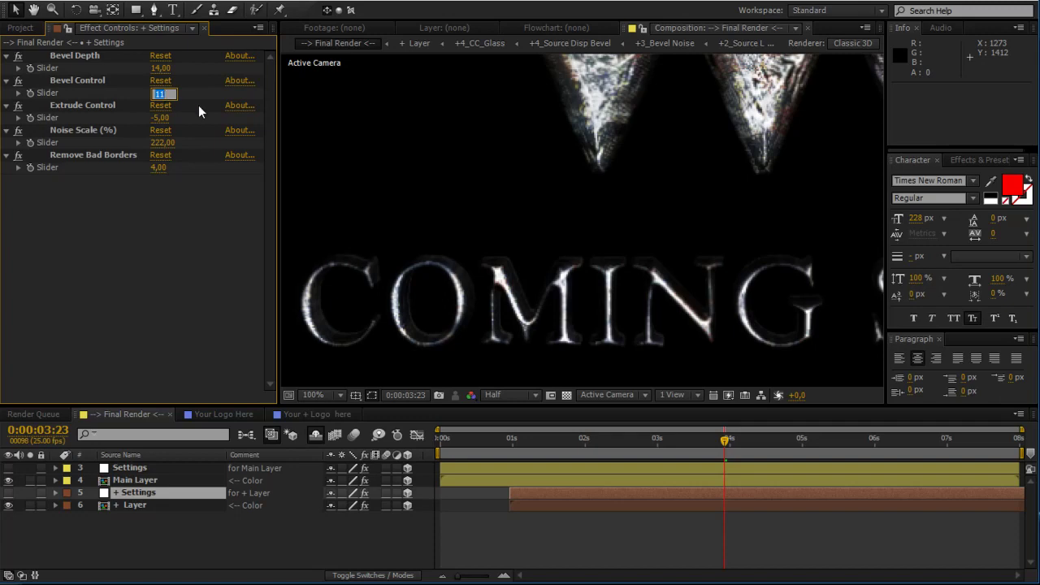
pyautogui.write('55')
pyautogui.press('Return')
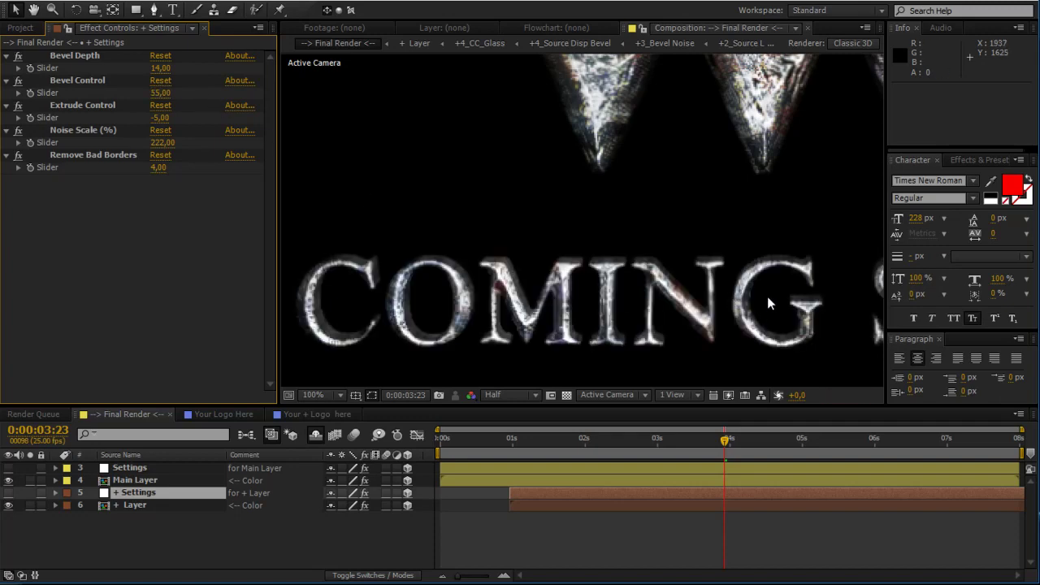
# - Try an Extrude Control of -3 on the + Settings layer and check the COMING SOON lettering
pyautogui.click(162, 117)
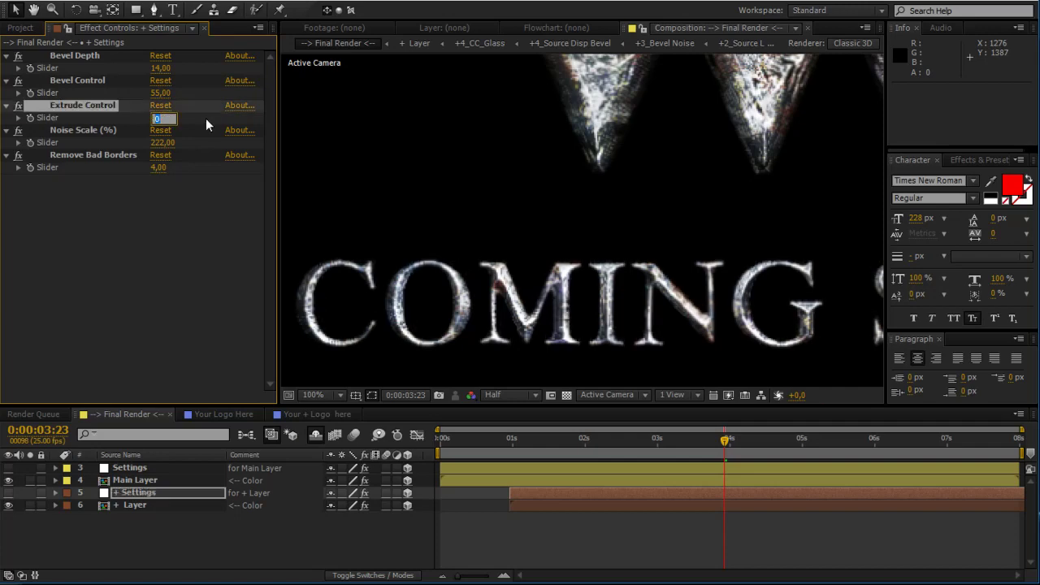
pyautogui.write('-3')
pyautogui.press('Return')
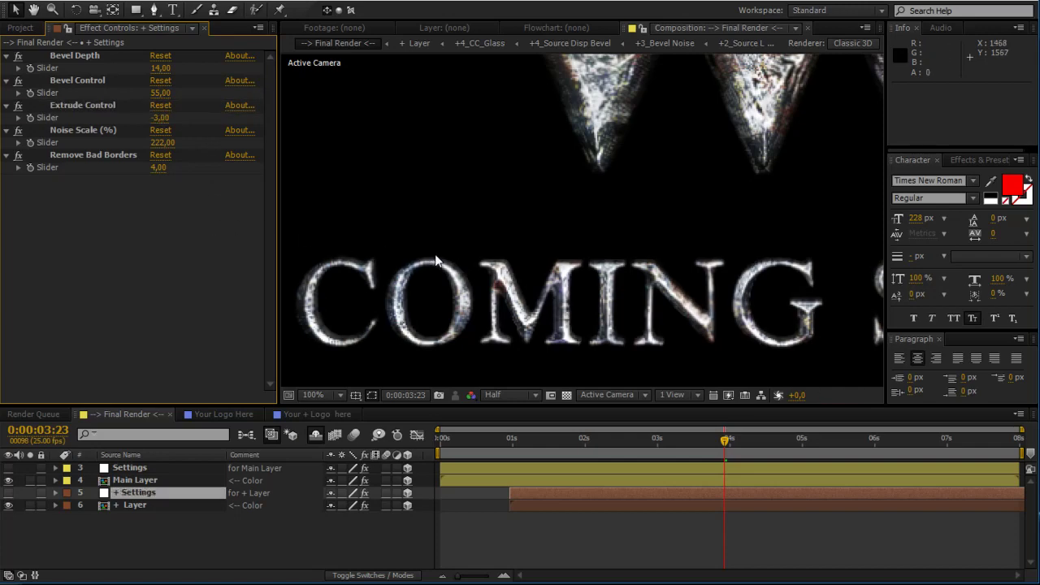
pyautogui.moveTo(767, 311); pyautogui.dragTo(492, 291)
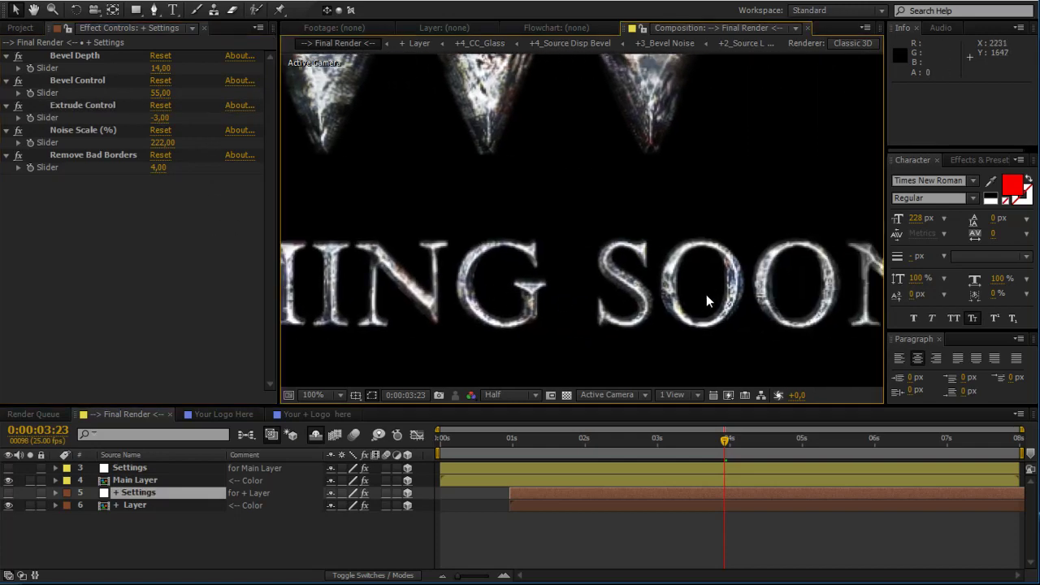
pyautogui.moveTo(706, 294); pyautogui.dragTo(601, 298)
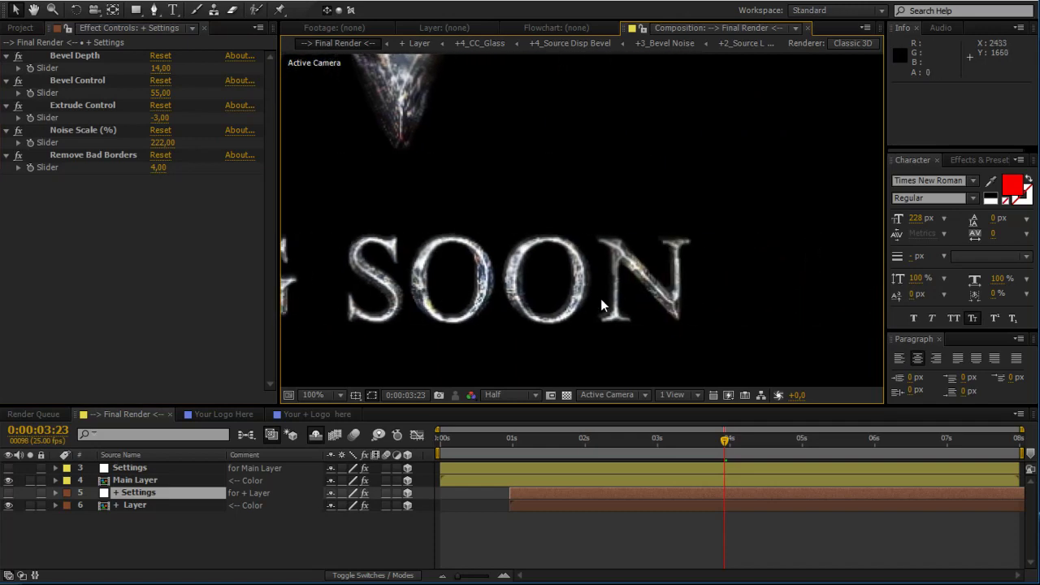
# - Set the Extrude Control of the + Settings layer back to -5 and check the lettering
pyautogui.click(160, 118)
pyautogui.write('-5')
pyautogui.press('Return')
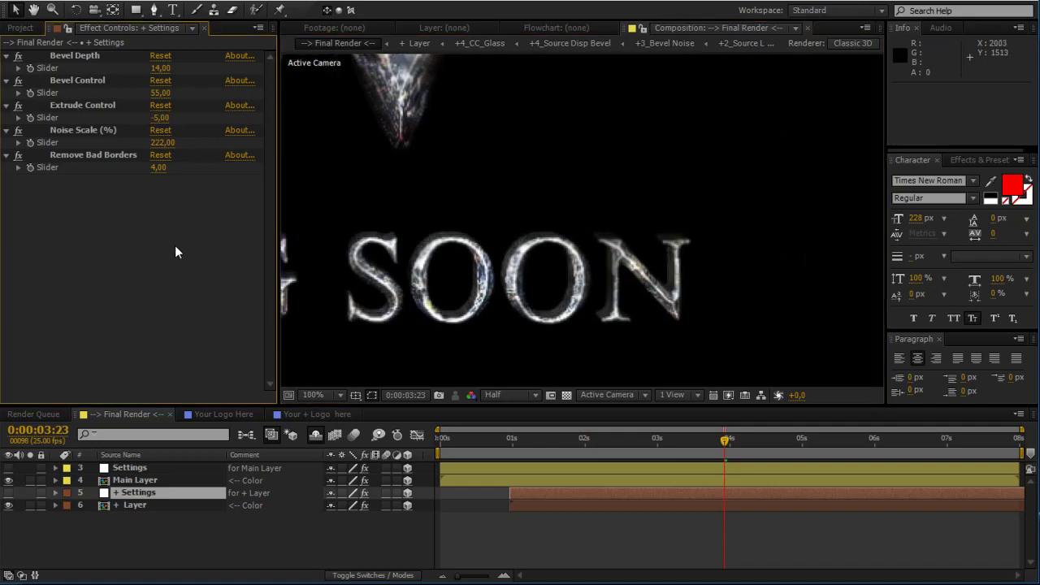
pyautogui.moveTo(496, 261); pyautogui.dragTo(675, 258)
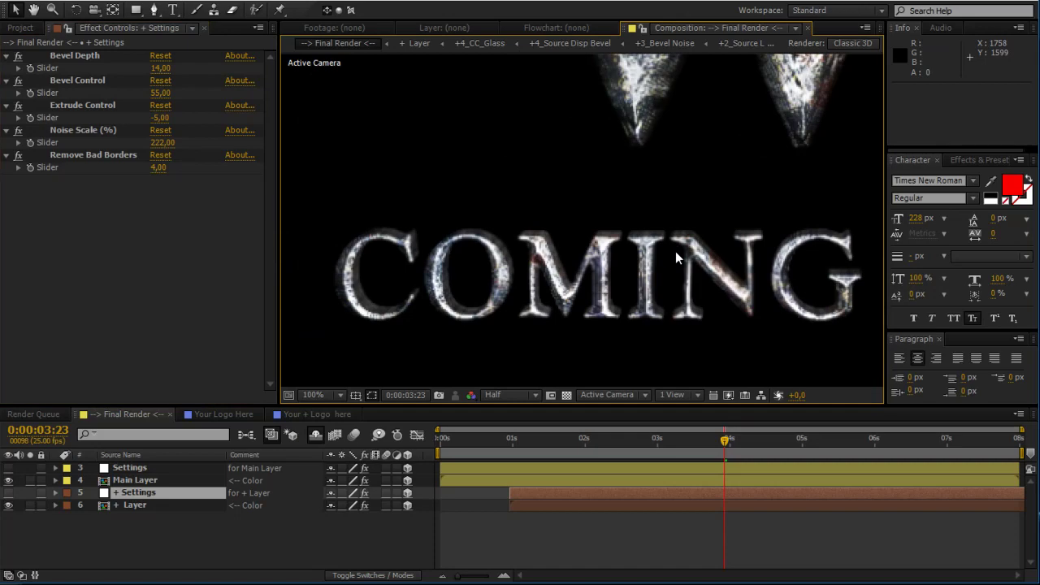
# - Try a Noise Scale of 50 on the + Settings layer and inspect the letter texture
pyautogui.click(163, 143)
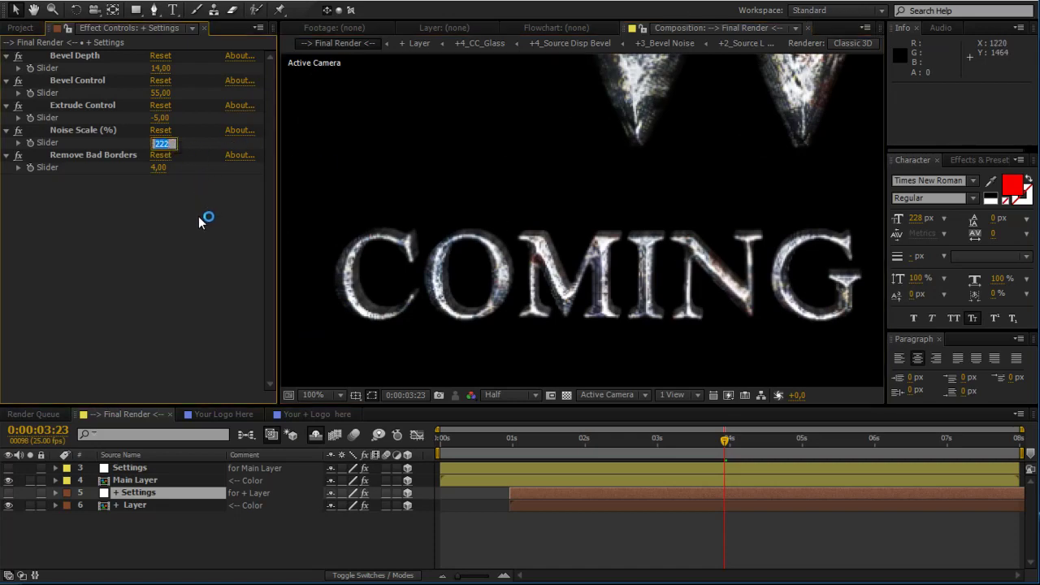
pyautogui.write('50')
pyautogui.press('Return')
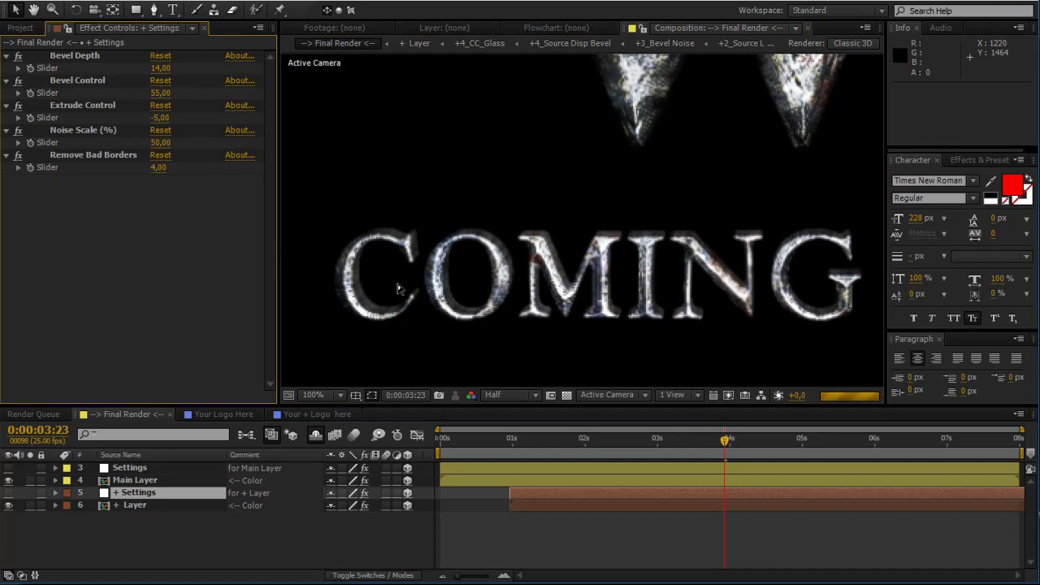
pyautogui.moveTo(720, 289); pyautogui.dragTo(485, 279)
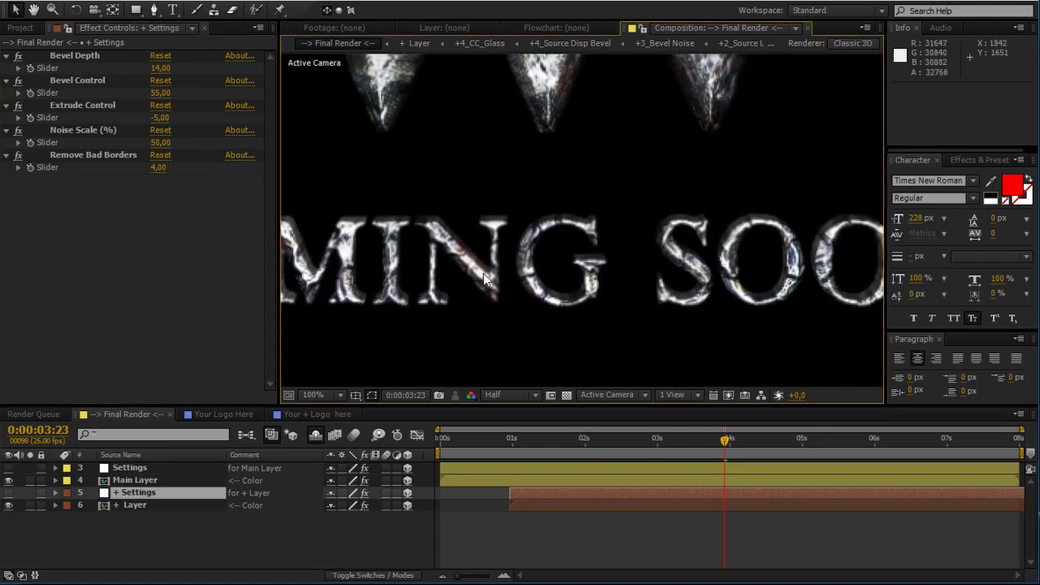
pyautogui.scroll(-1, 692, 274)
pyautogui.scroll(1, 668, 305)
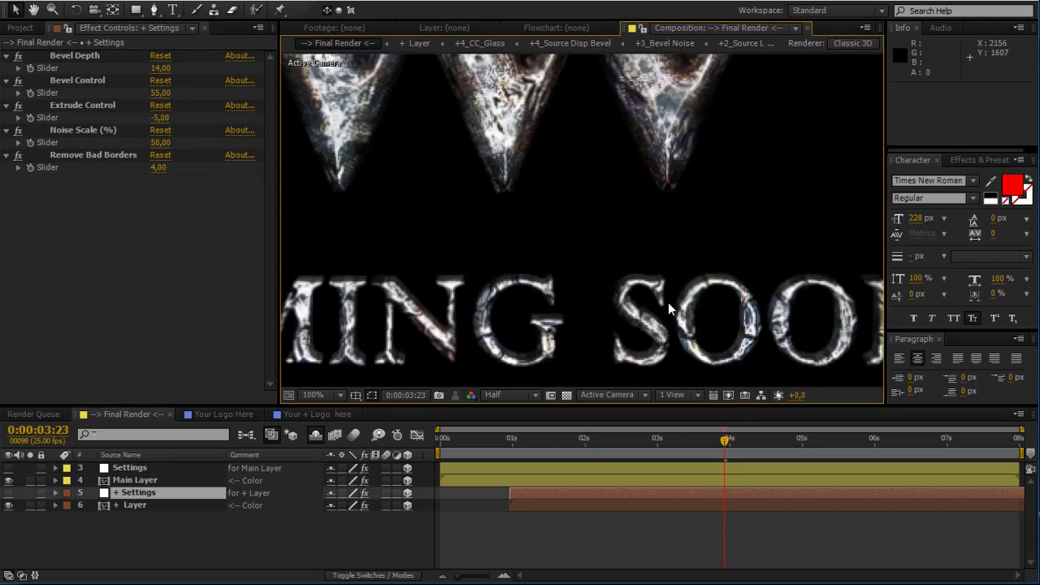
# - Try a Noise Scale of 200 on the + Settings layer and inspect the letter texture
pyautogui.click(158, 142)
pyautogui.write('20')
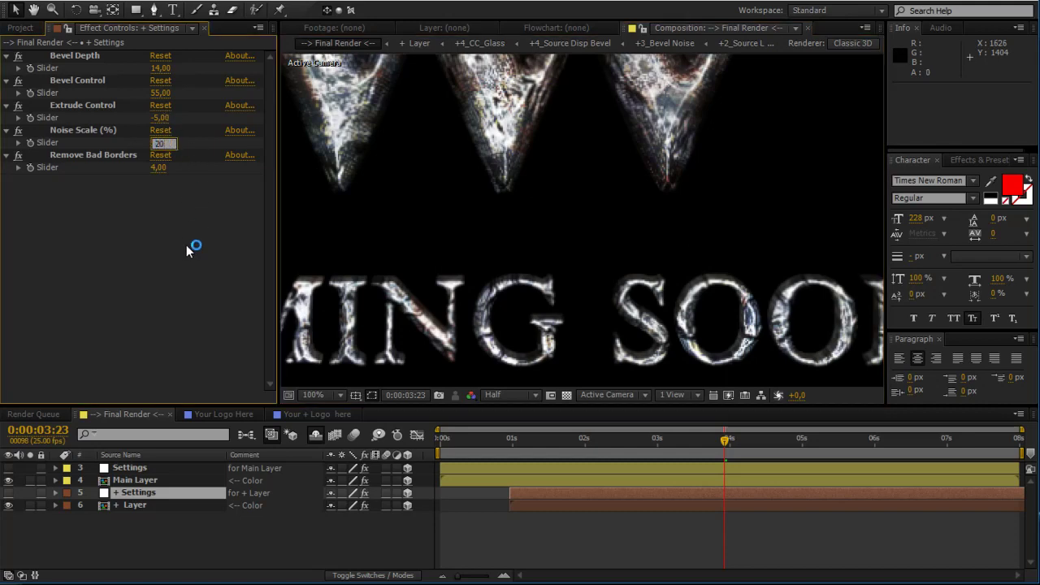
pyautogui.write('0')
pyautogui.press('Return')
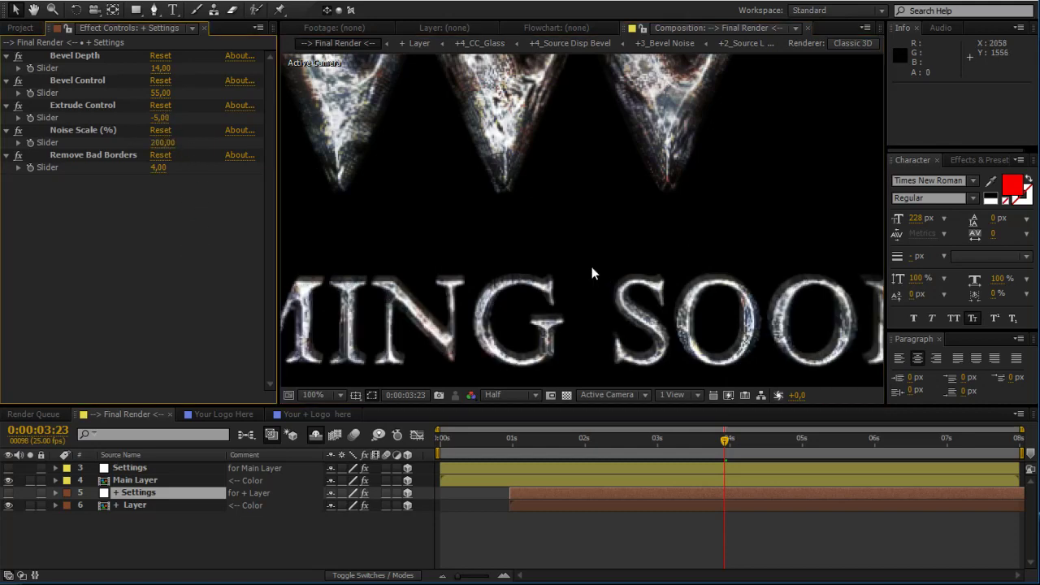
pyautogui.moveTo(591, 273); pyautogui.dragTo(842, 258)
# - Set the Noise Scale of the + Settings layer to 100
pyautogui.click(161, 143)
pyautogui.write('1')
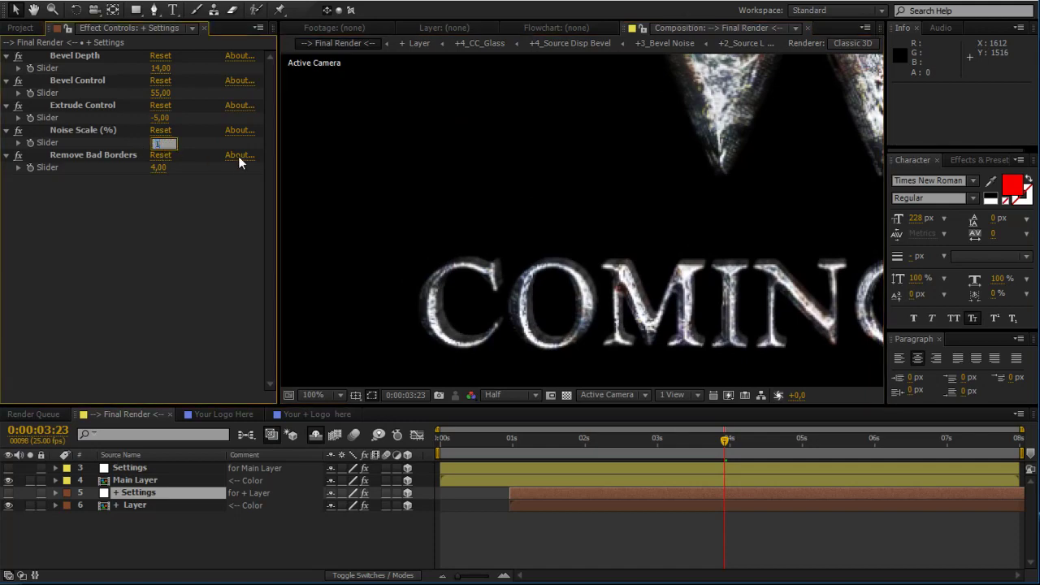
pyautogui.write('00')
pyautogui.press('Return')
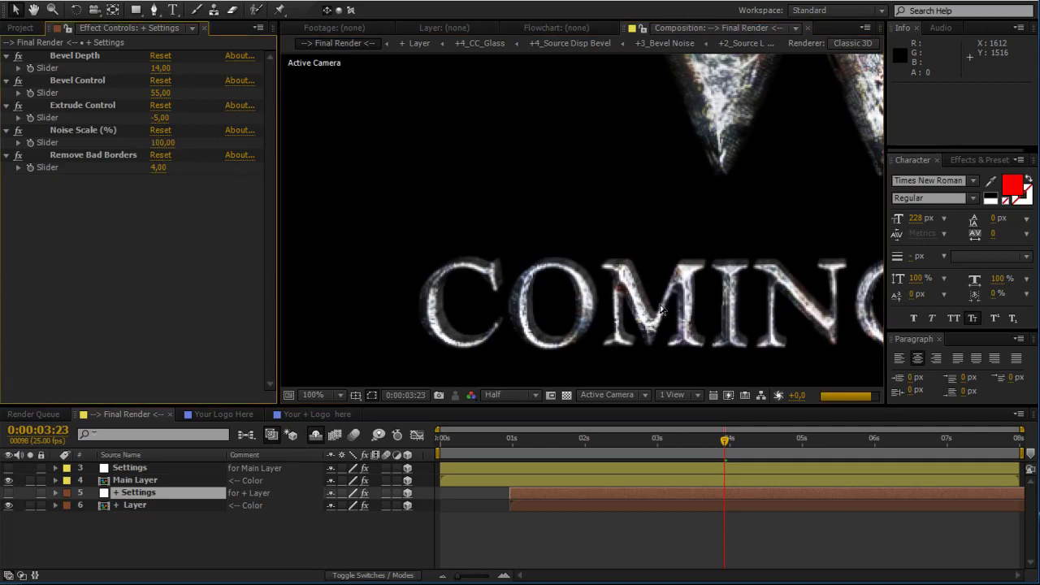
# - Examine the texture of the COMING SOON text and compare it with the VVV logo above
pyautogui.moveTo(666, 304); pyautogui.dragTo(434, 263)
pyautogui.moveTo(731, 291); pyautogui.dragTo(438, 279)
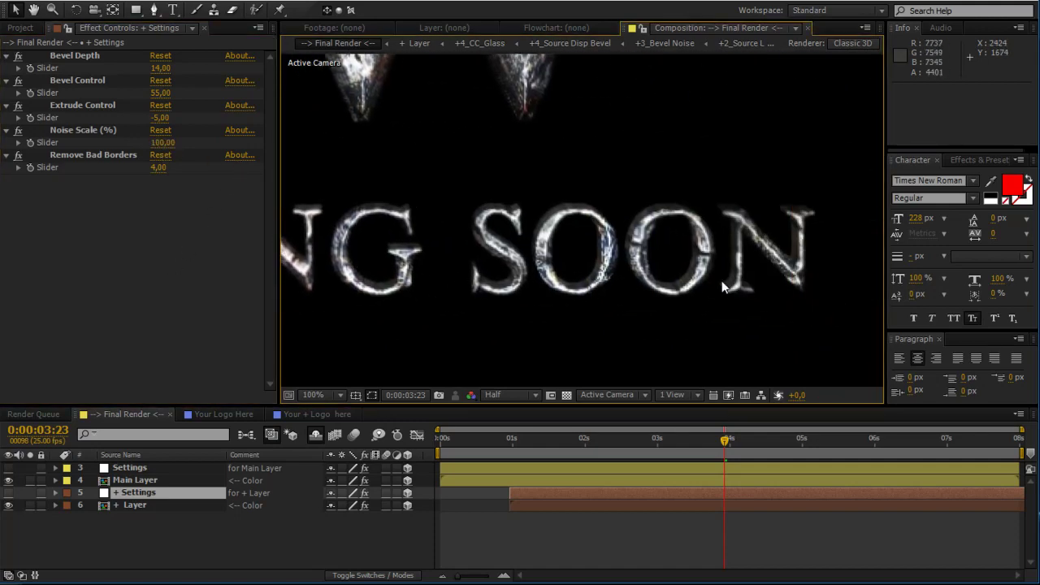
pyautogui.scroll(-3, 660, 265)
pyautogui.scroll(3, 636, 265)
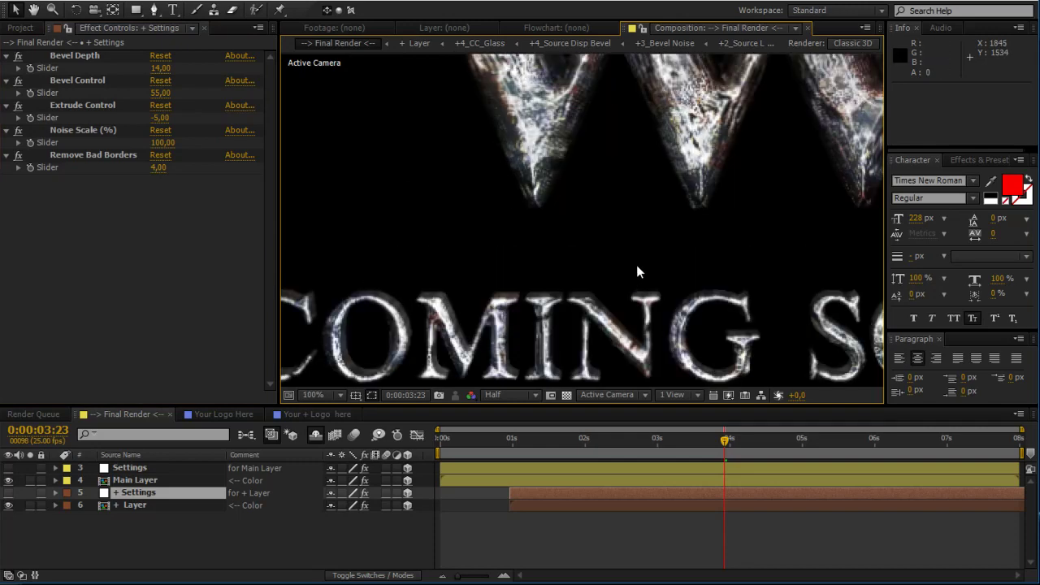
pyautogui.moveTo(636, 265); pyautogui.dragTo(663, 234)
pyautogui.scroll(-1, 663, 235)
pyautogui.moveTo(715, 161); pyautogui.dragTo(659, 237)
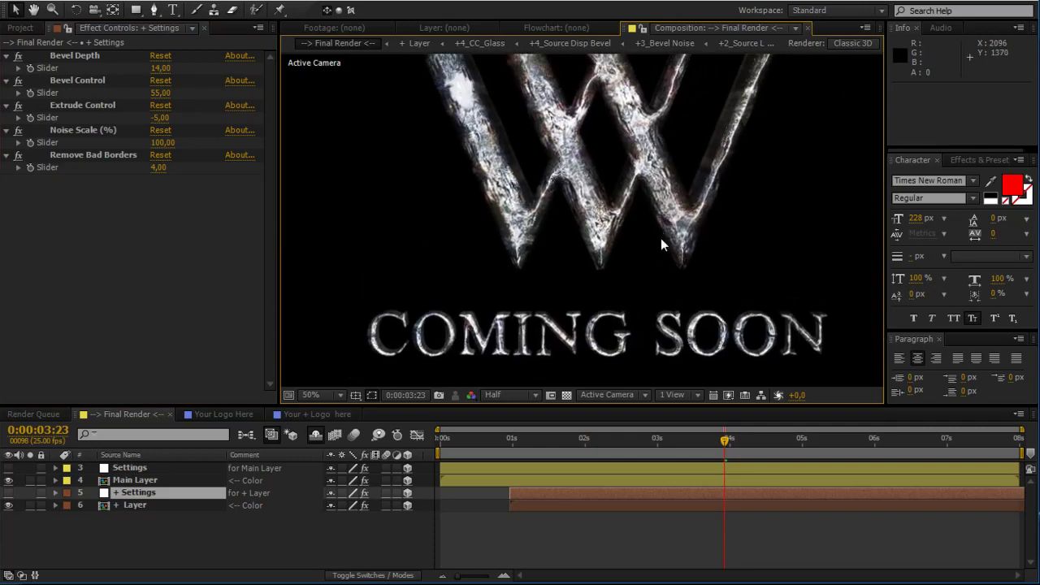
pyautogui.moveTo(632, 273); pyautogui.dragTo(621, 173)
# - Try a Remove Bad Borders value of 1 on the + Settings layer, then restore it to 4
pyautogui.scroll(2, 611, 239)
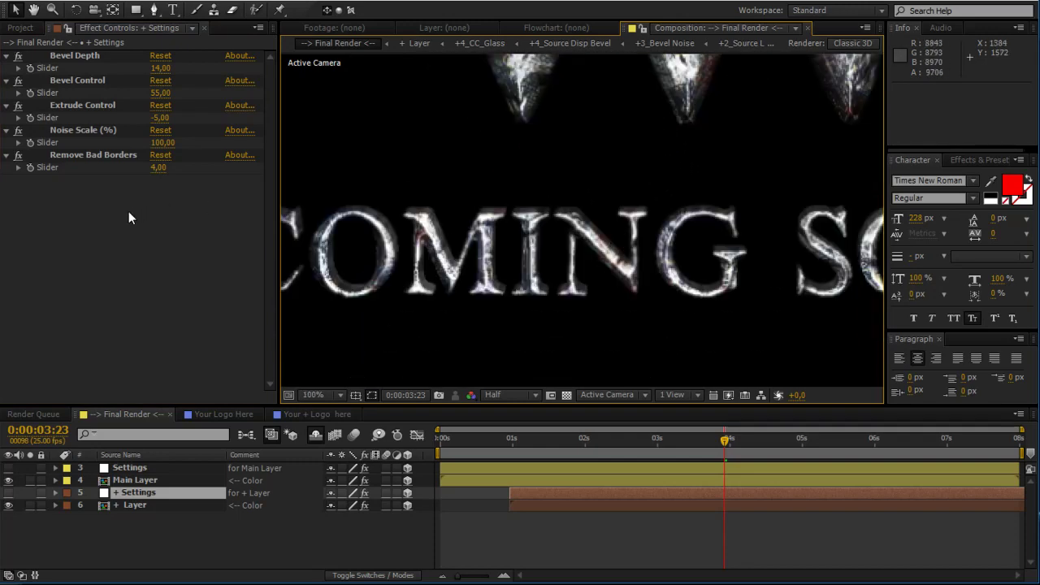
pyautogui.click(158, 167)
pyautogui.write('1')
pyautogui.press('Return')
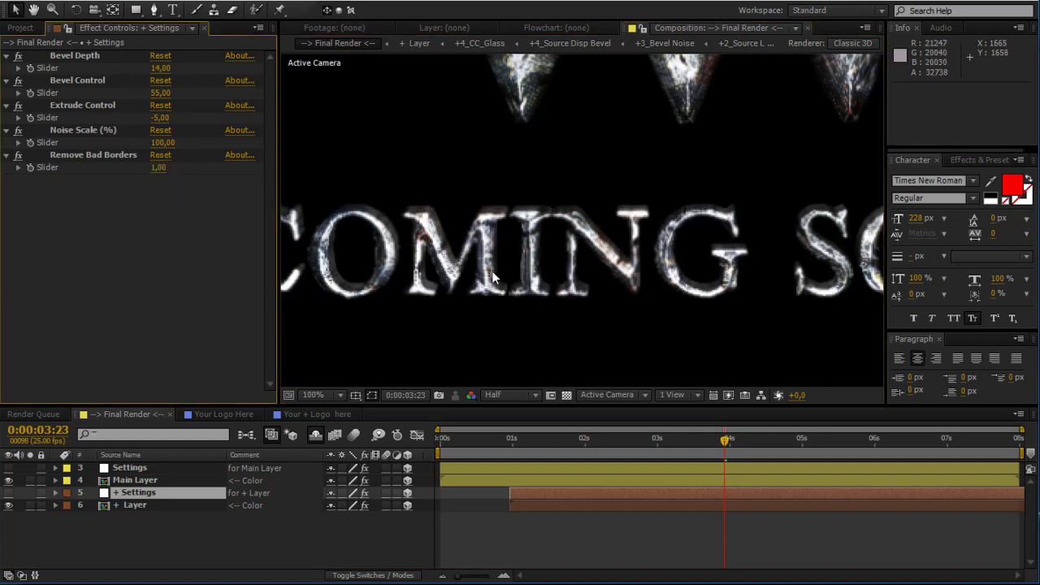
pyautogui.click(158, 166)
pyautogui.write('4')
pyautogui.press('Return')
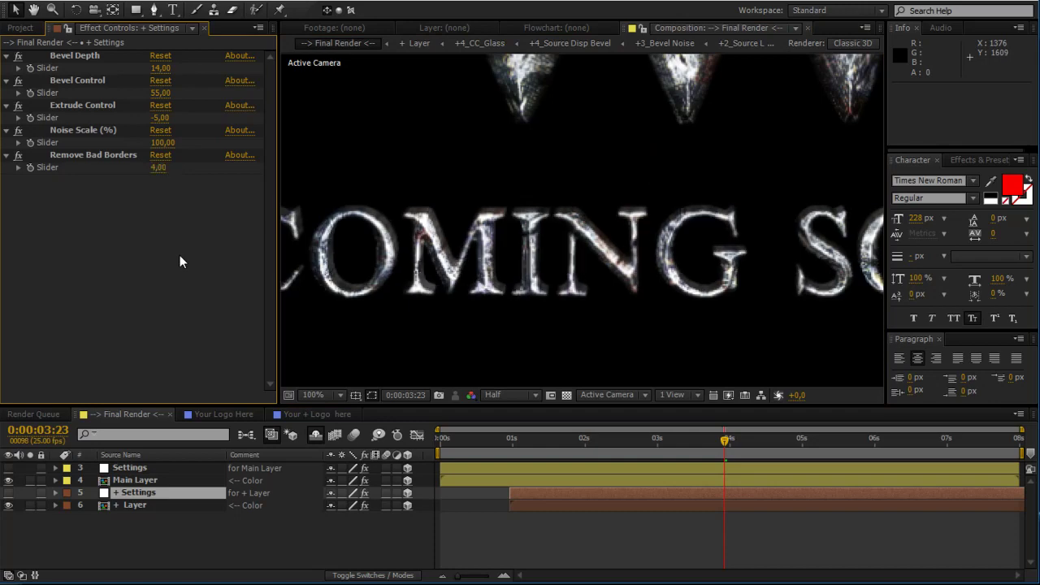
# - Compare Remove Bad Borders values of 1, 4 and 14 on the + Settings layer, ending on 1
pyautogui.click(157, 167)
pyautogui.write('1')
pyautogui.press('Return')
pyautogui.write('4')
pyautogui.press('Return')
pyautogui.write('14')
pyautogui.press('Return')
pyautogui.click(162, 168)
pyautogui.write('1')
pyautogui.press('Return')
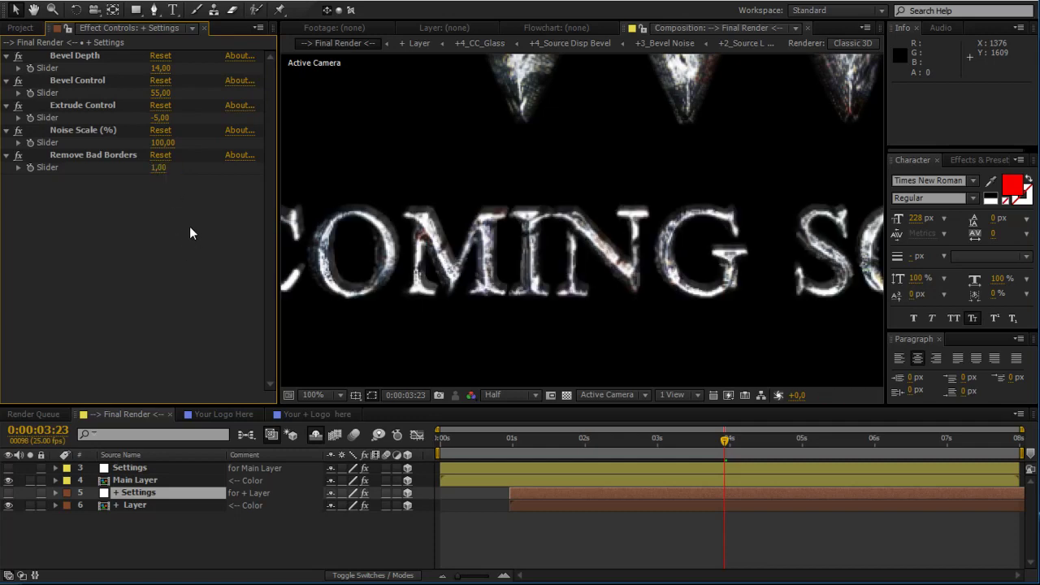
# - Set the composition preview resolution to Full and inspect the borders of the COMING letters up close
pyautogui.click(504, 394)
pyautogui.click(538, 432)
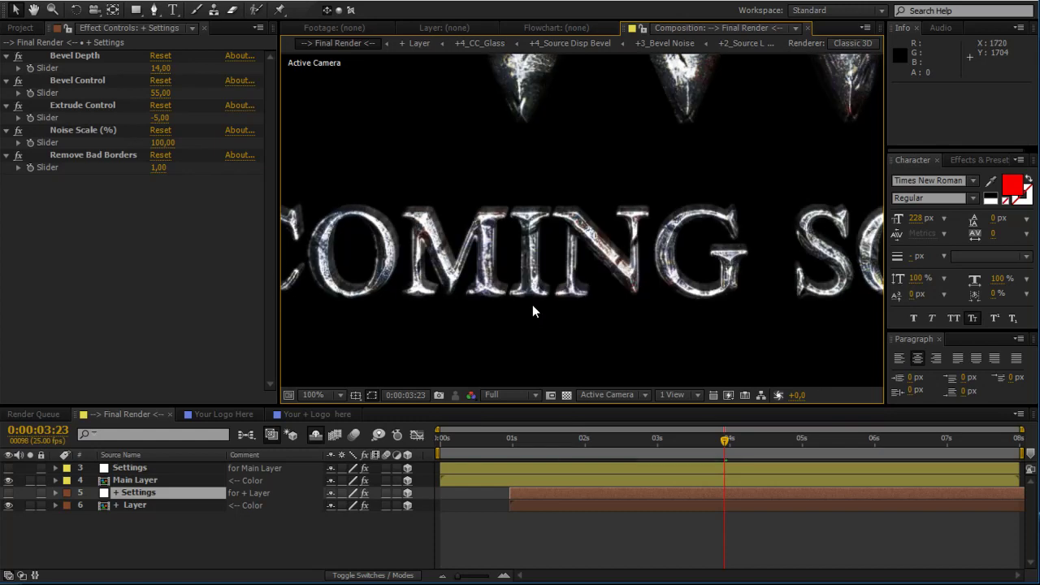
pyautogui.moveTo(425, 254); pyautogui.dragTo(560, 254)
pyautogui.scroll(2, 490, 284)
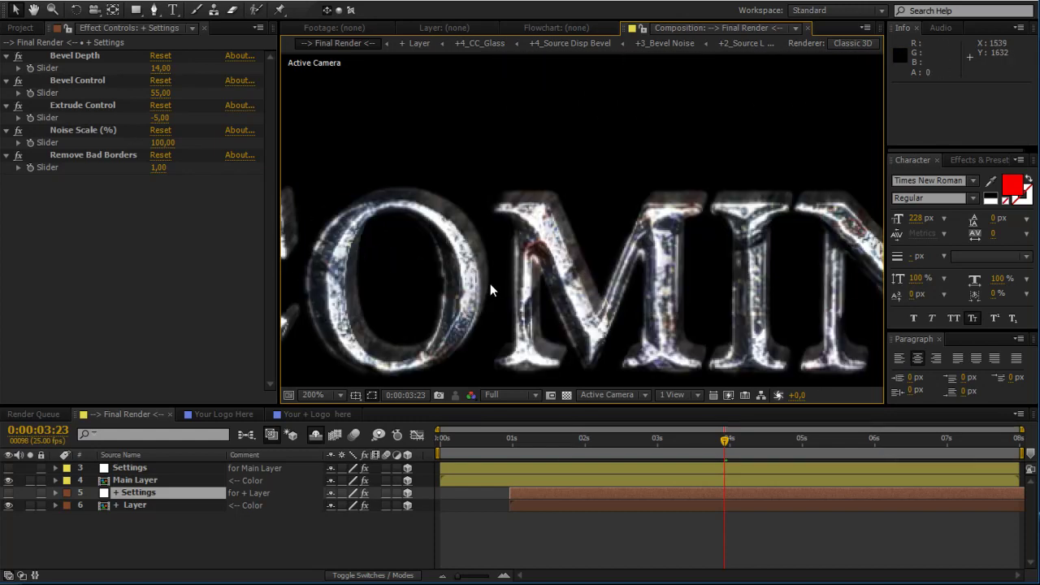
pyautogui.scroll(-2, 490, 286)
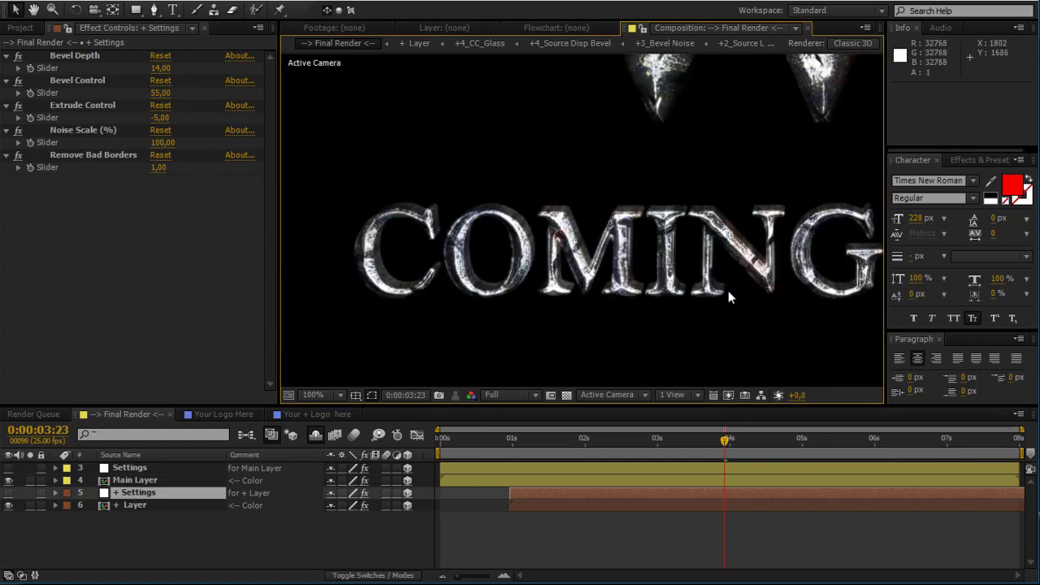
pyautogui.moveTo(731, 295); pyautogui.dragTo(754, 296)
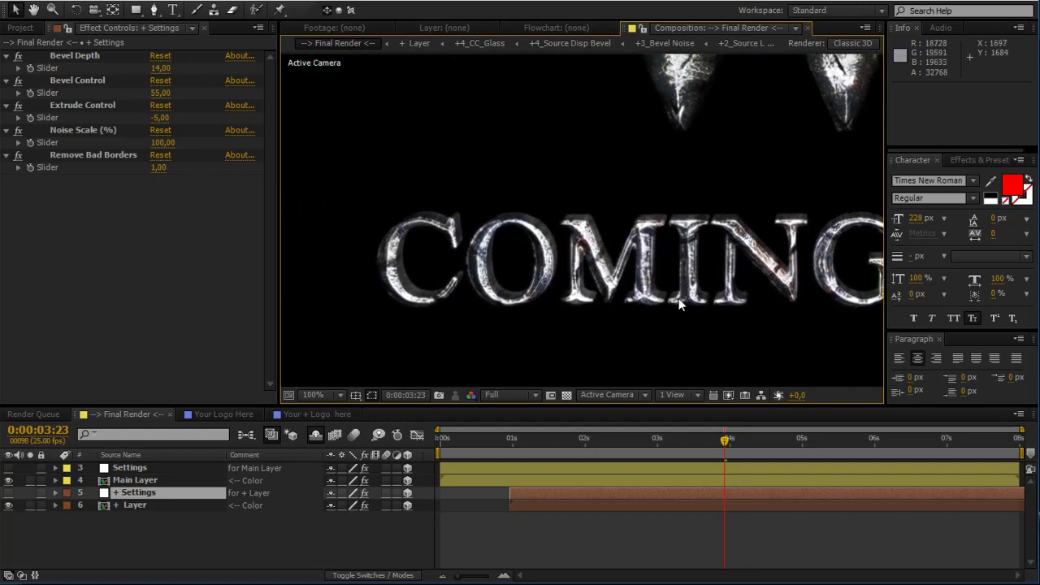
pyautogui.scroll(1, 451, 275)
pyautogui.scroll(-1, 581, 315)
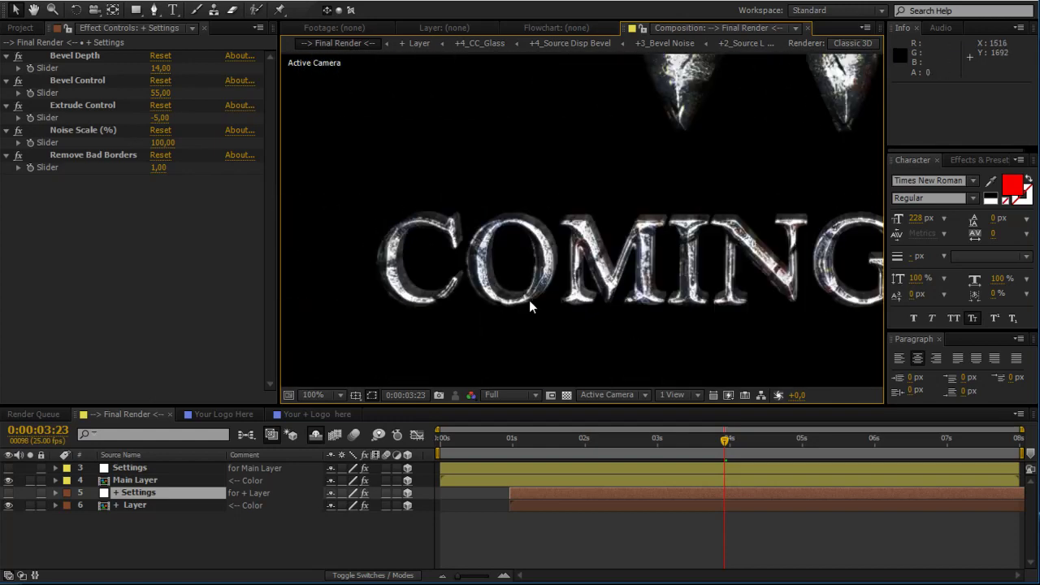
# - Set the Remove Bad Borders value of the + Settings layer to 2
pyautogui.click(162, 187)
pyautogui.write('2')
pyautogui.press('Return')
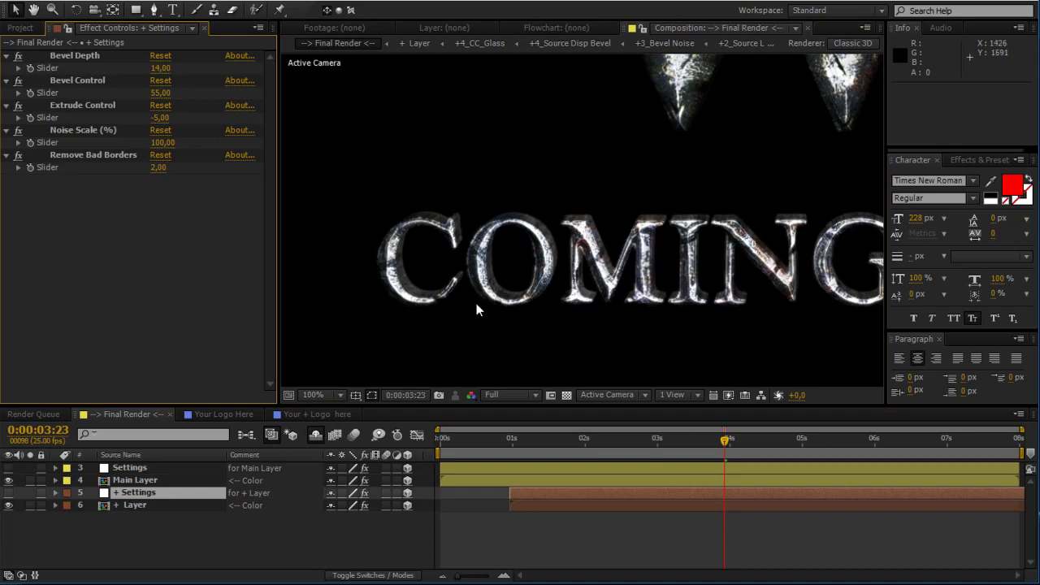
# - Review the VVV logo and COMING SOON text in the whole composition, and deselect the + Settings layer
pyautogui.moveTo(696, 302); pyautogui.dragTo(428, 293)
pyautogui.scroll(-1, 442, 294)
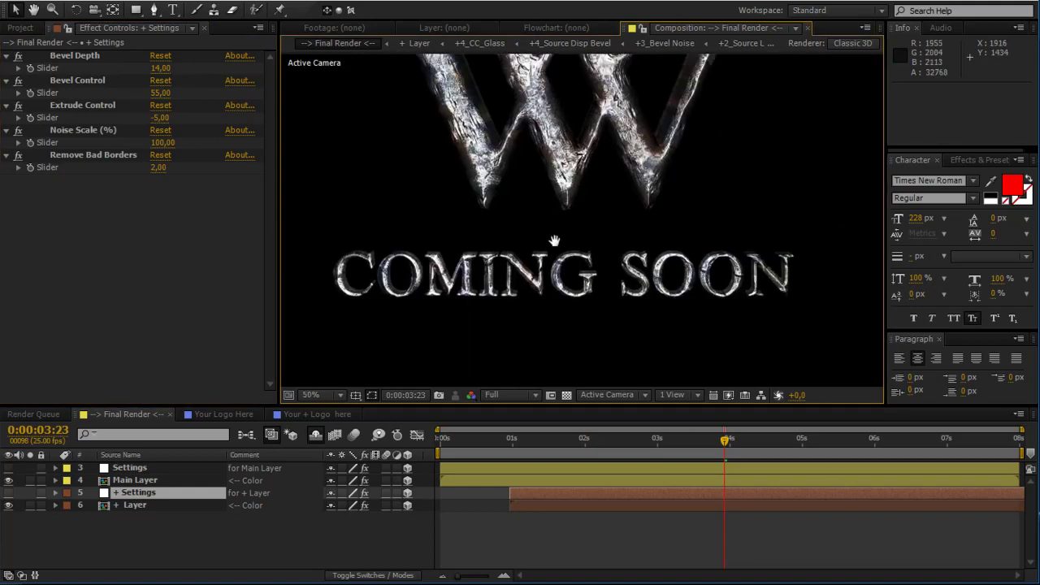
pyautogui.scroll(-1, 604, 291)
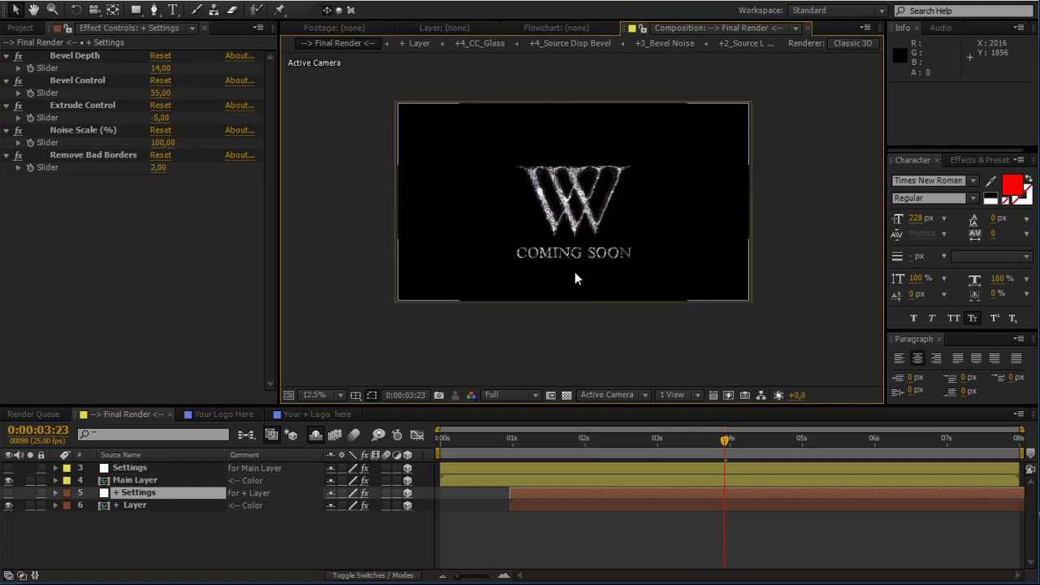
pyautogui.scroll(2, 629, 286)
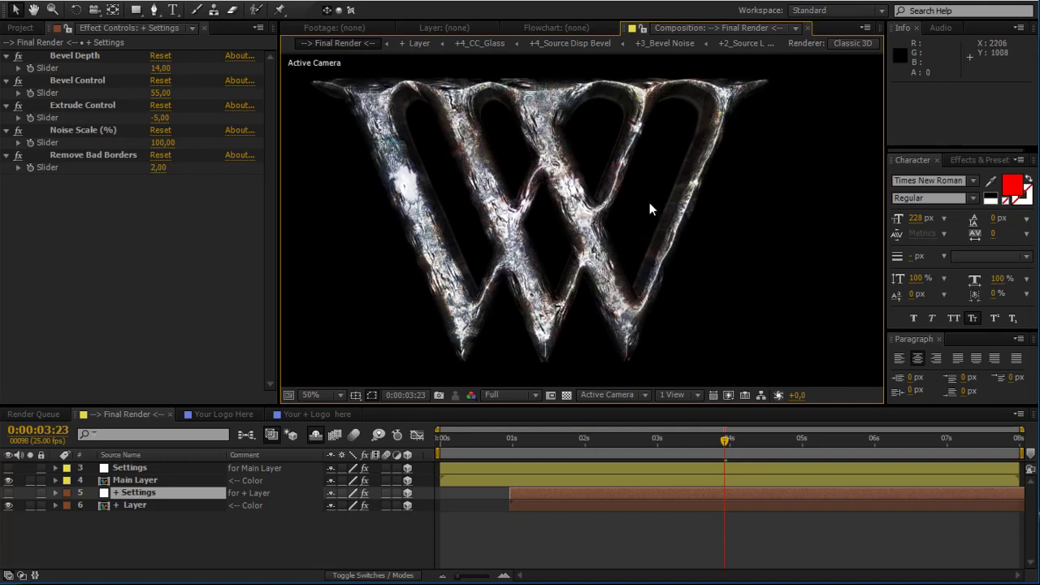
pyautogui.scroll(-2, 615, 244)
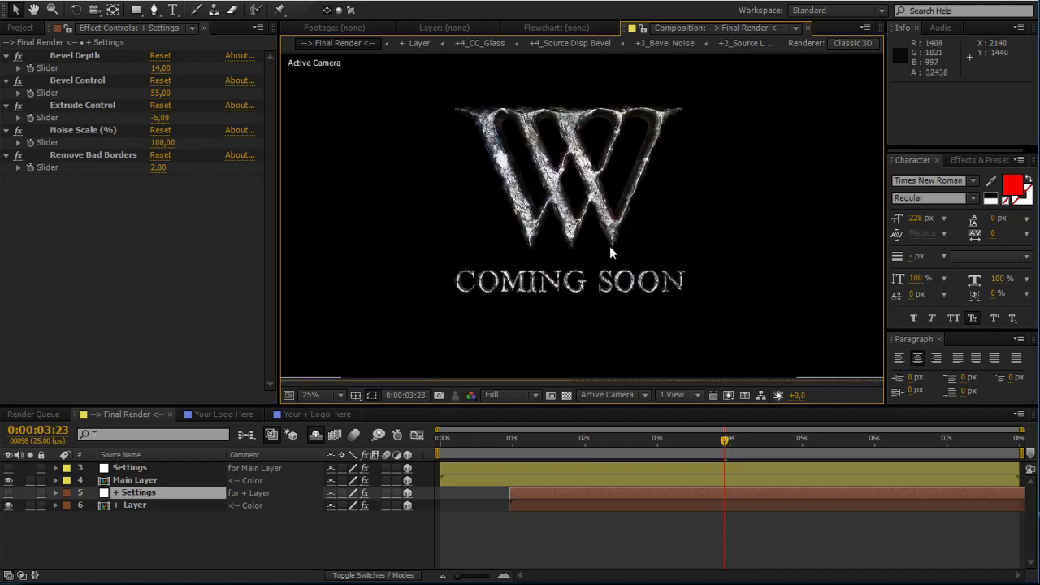
pyautogui.scroll(-1, 610, 246)
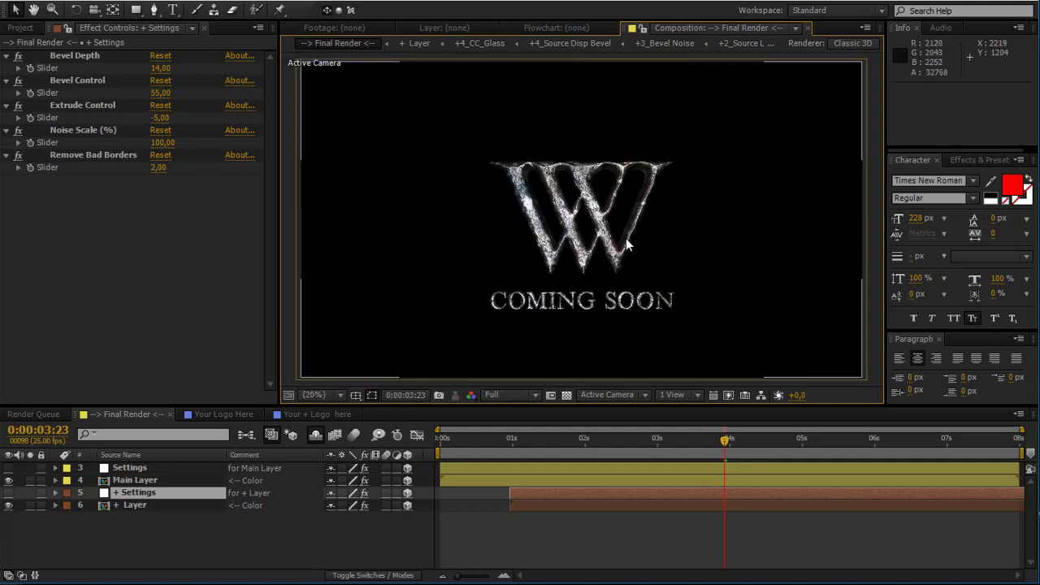
pyautogui.click(254, 548)
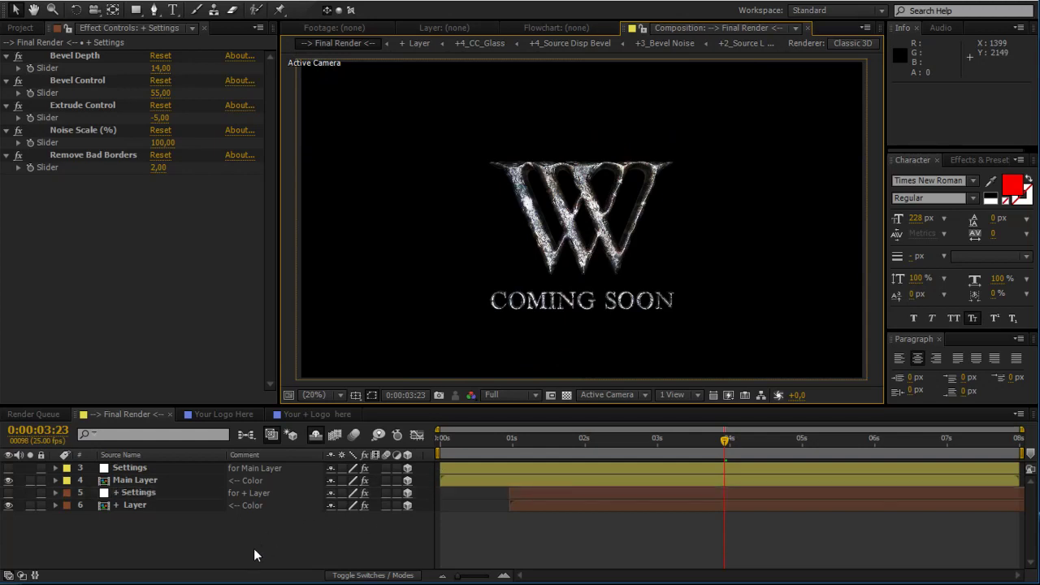
# - Examine the Fade In/Out Animation and Edit Brightness & Contrast settings of the Main Layer
pyautogui.click(151, 480)
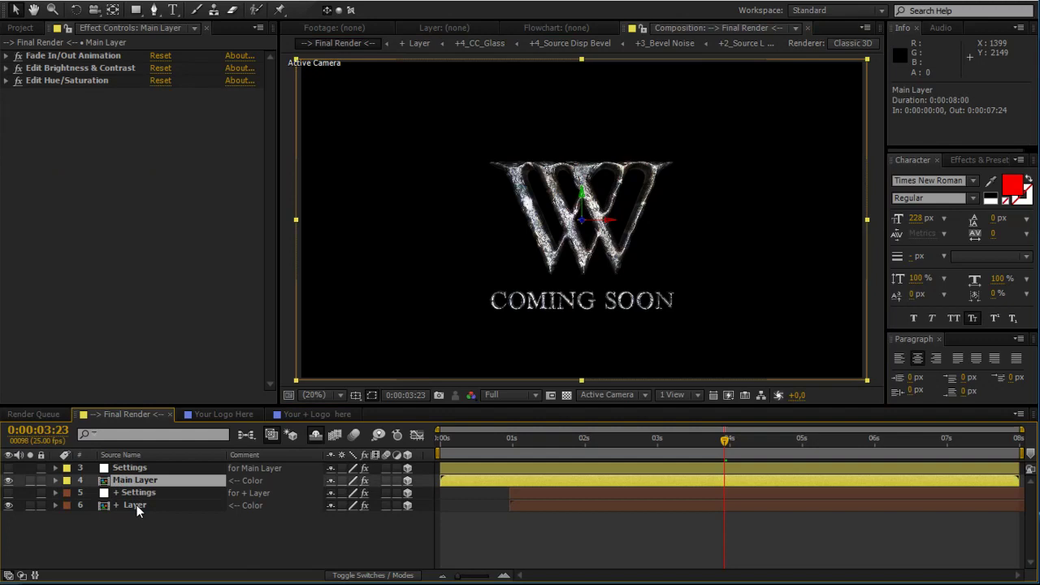
pyautogui.click(136, 505)
pyautogui.click(142, 479)
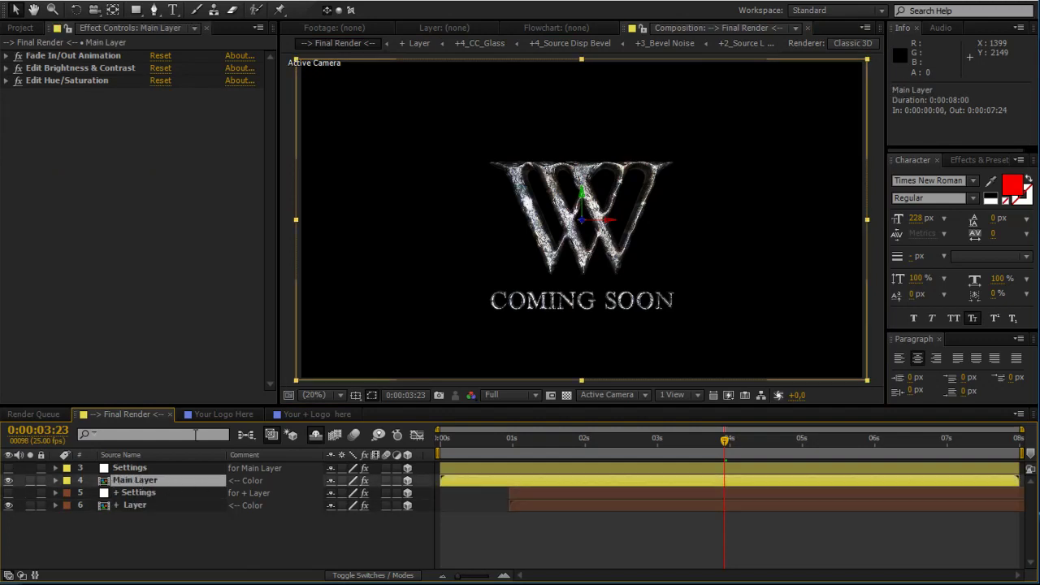
pyautogui.click(8, 56)
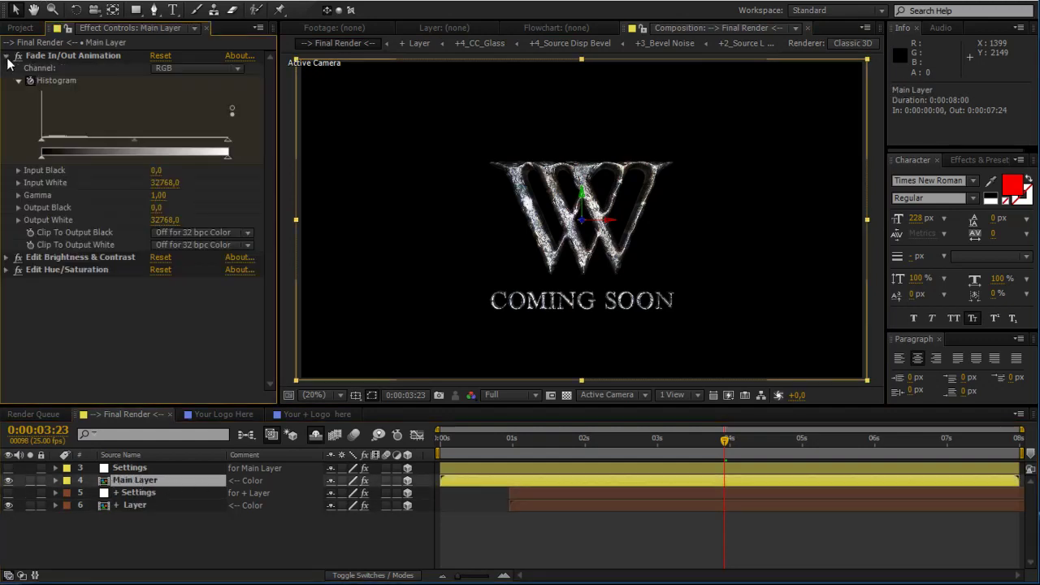
pyautogui.click(8, 56)
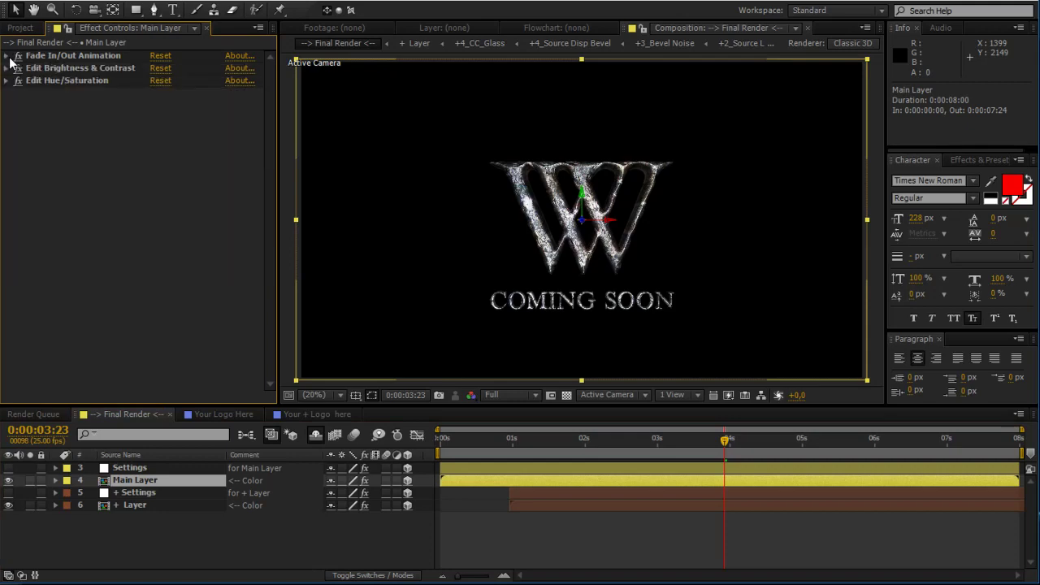
pyautogui.click(8, 68)
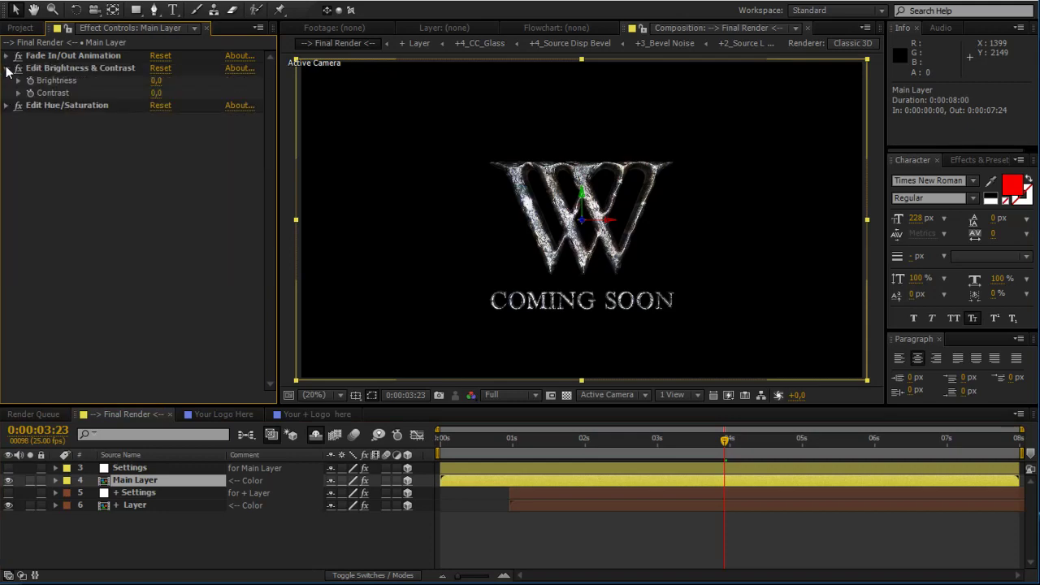
pyautogui.click(8, 69)
# - Set both Brightness and Contrast of the + Layer to -55 and deselect the layer
pyautogui.click(156, 502)
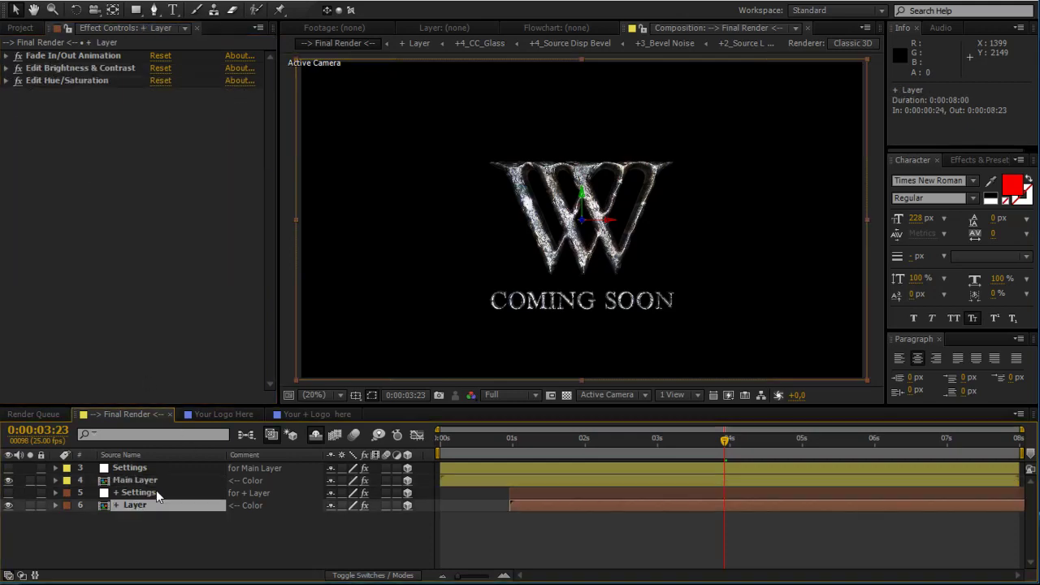
pyautogui.click(8, 69)
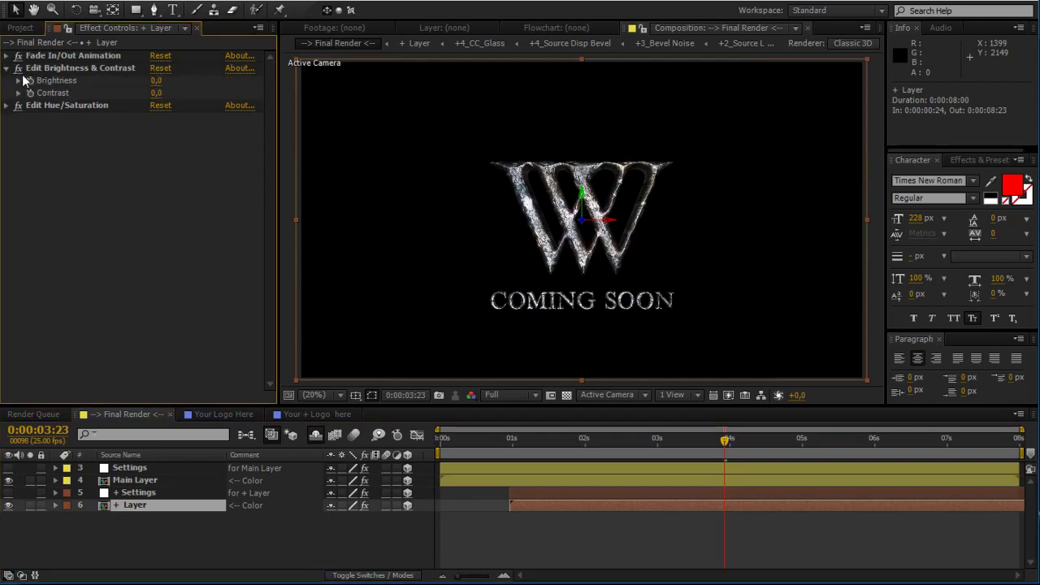
pyautogui.click(156, 83)
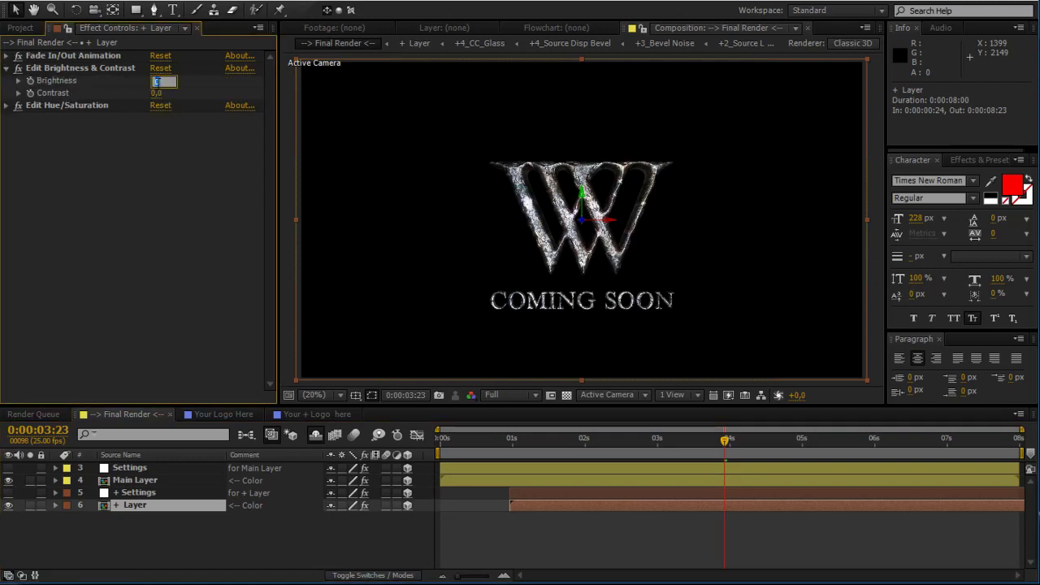
pyautogui.write('-55')
pyautogui.press('Tab')
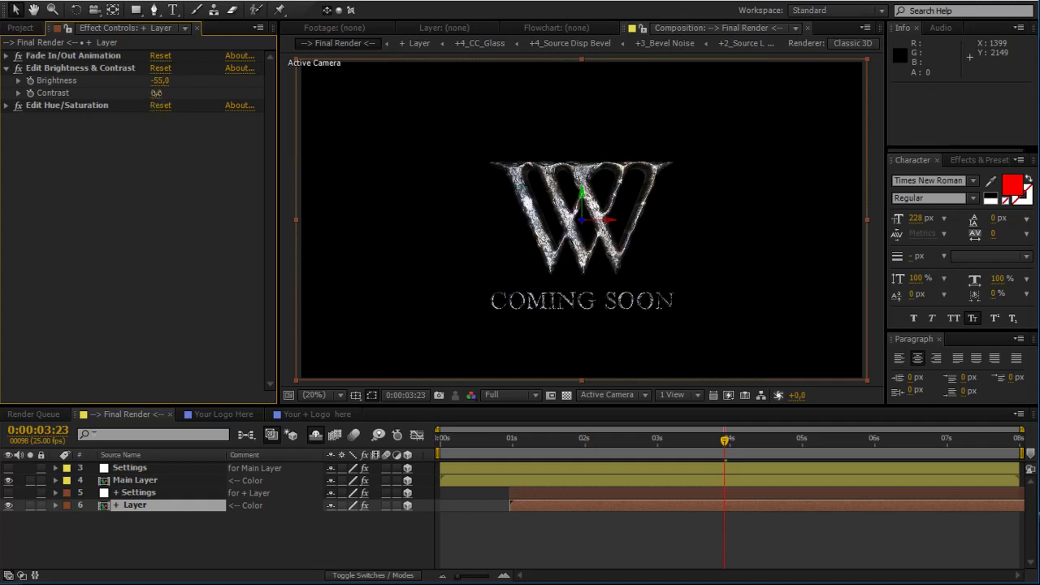
pyautogui.write('-55')
pyautogui.press('Return')
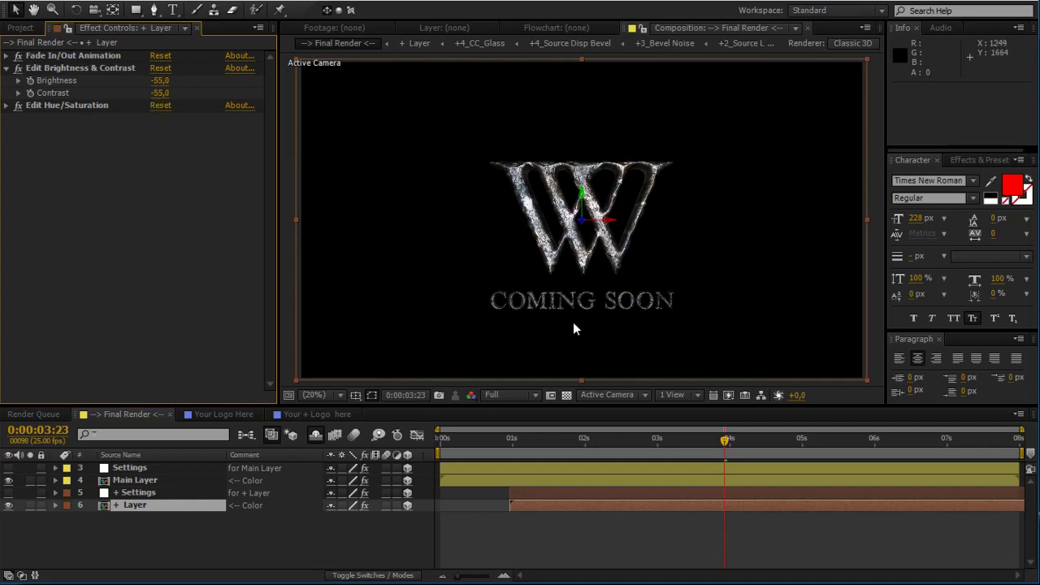
pyautogui.click(365, 551)
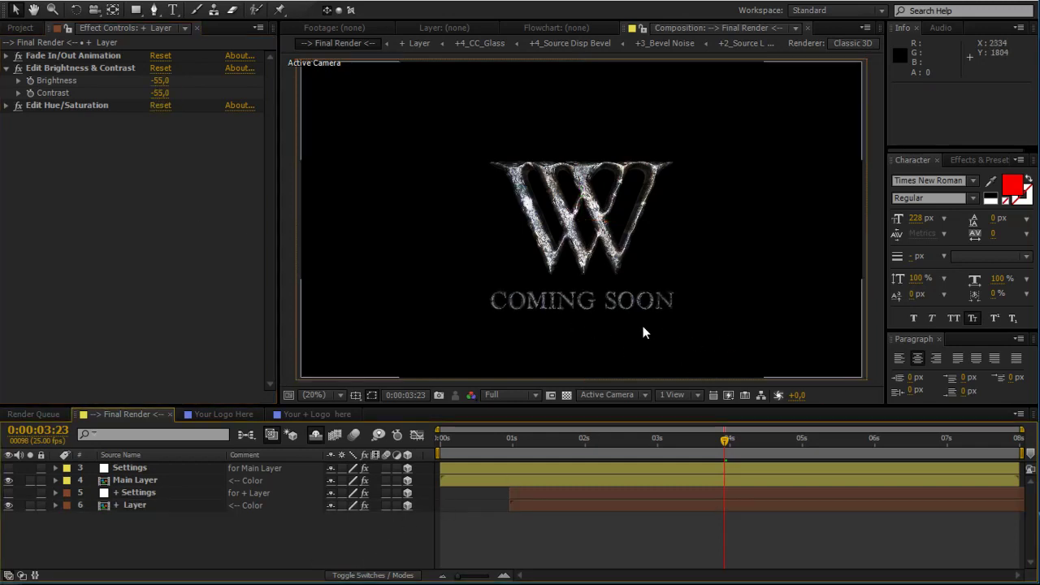
# - Colorize the + Layer through Edit Hue/Saturation, with a Colorize Hue of 1x +319° and a Colorize Saturation of 100
pyautogui.scroll(2, 642, 326)
pyautogui.moveTo(644, 336); pyautogui.dragTo(649, 289)
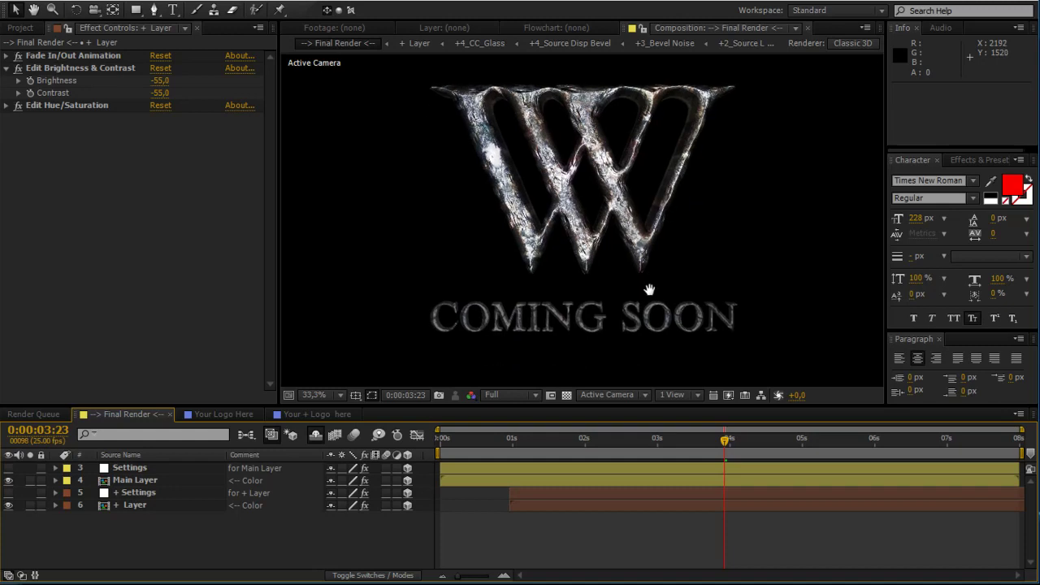
pyautogui.click(6, 107)
pyautogui.click(168, 284)
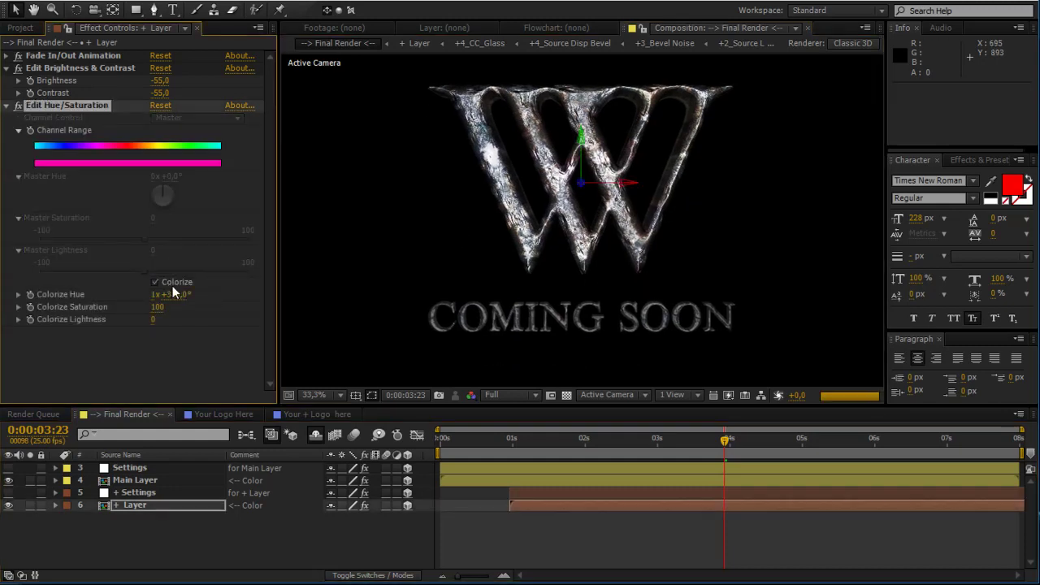
# - Try colorizing the Main Layer with a hue of 1x +209° and saturation of 14, and switch Colorize off again
pyautogui.click(150, 483)
pyautogui.click(5, 81)
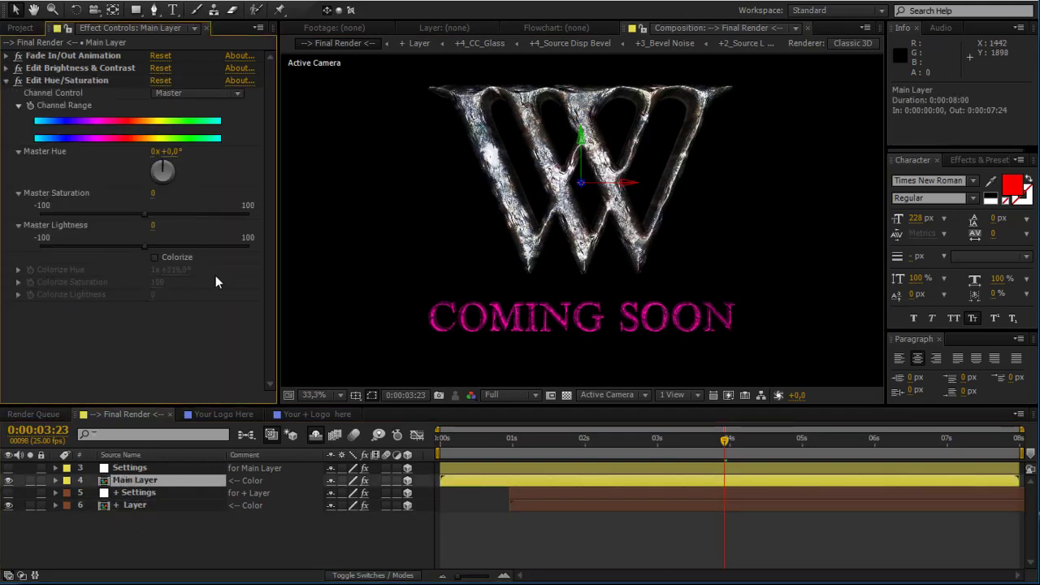
pyautogui.click(155, 257)
pyautogui.moveTo(170, 270); pyautogui.dragTo(108, 285)
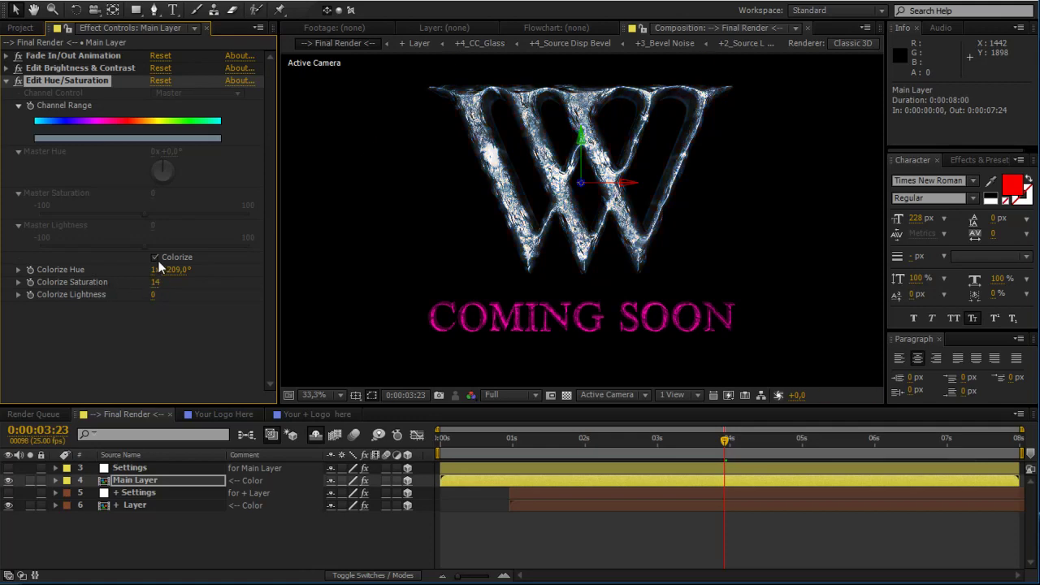
pyautogui.click(156, 258)
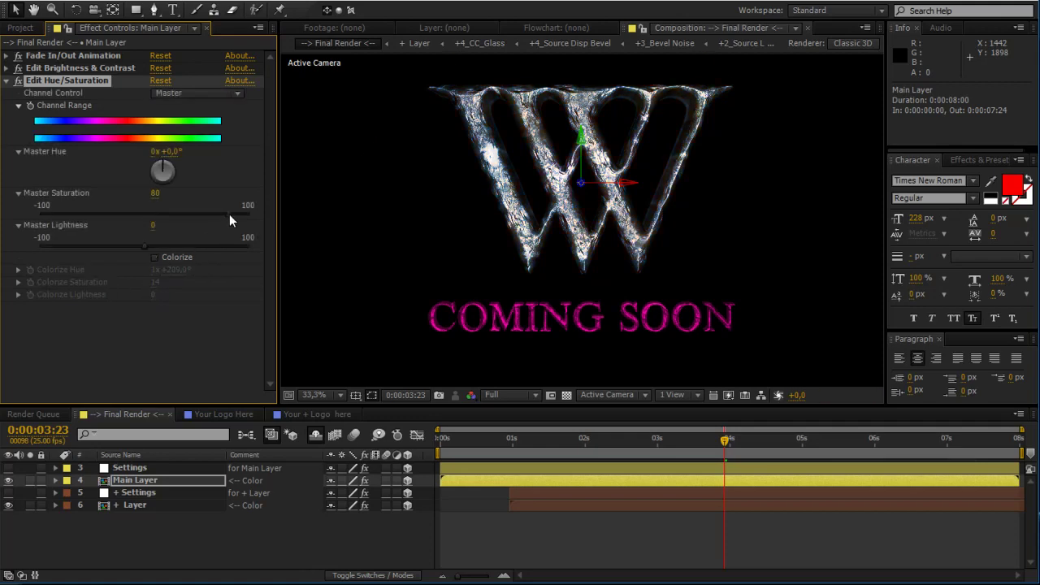
# - Raise the Main Layer's Master Saturation to 95 and check the VVV logo up close
pyautogui.hotkey('ctrl', 'z')
pyautogui.click(241, 214)
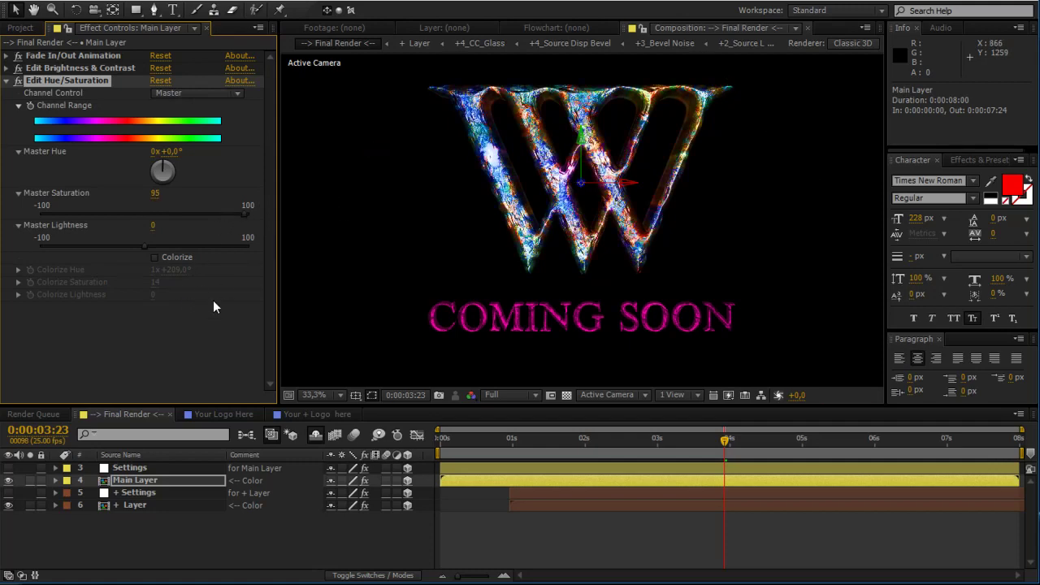
pyautogui.scroll(2, 609, 217)
pyautogui.scroll(-1, 646, 300)
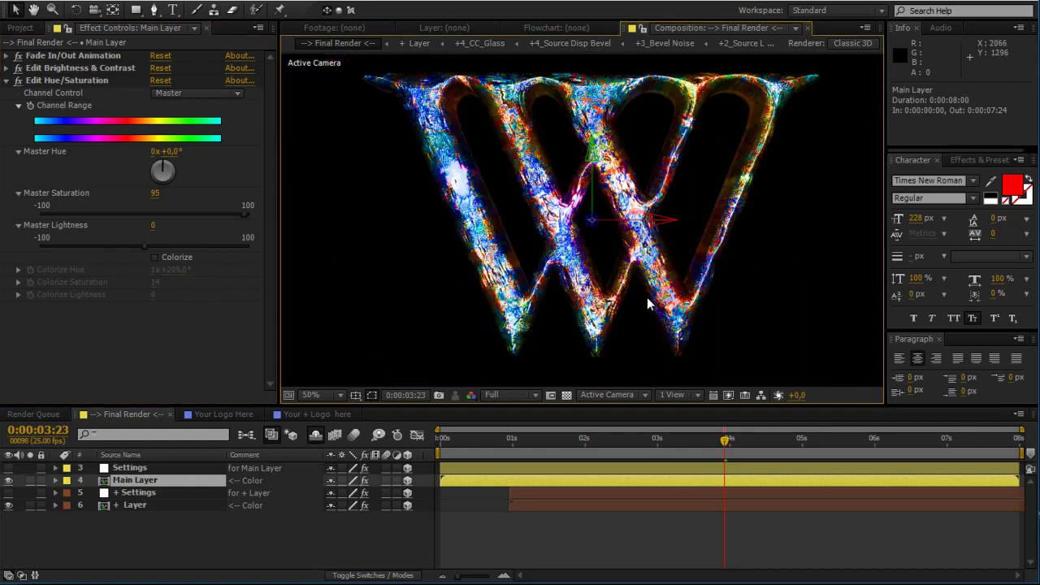
# - Turn off Colorize in the + Layer's Edit Hue/Saturation effect and check the COMING SOON text
pyautogui.click(166, 505)
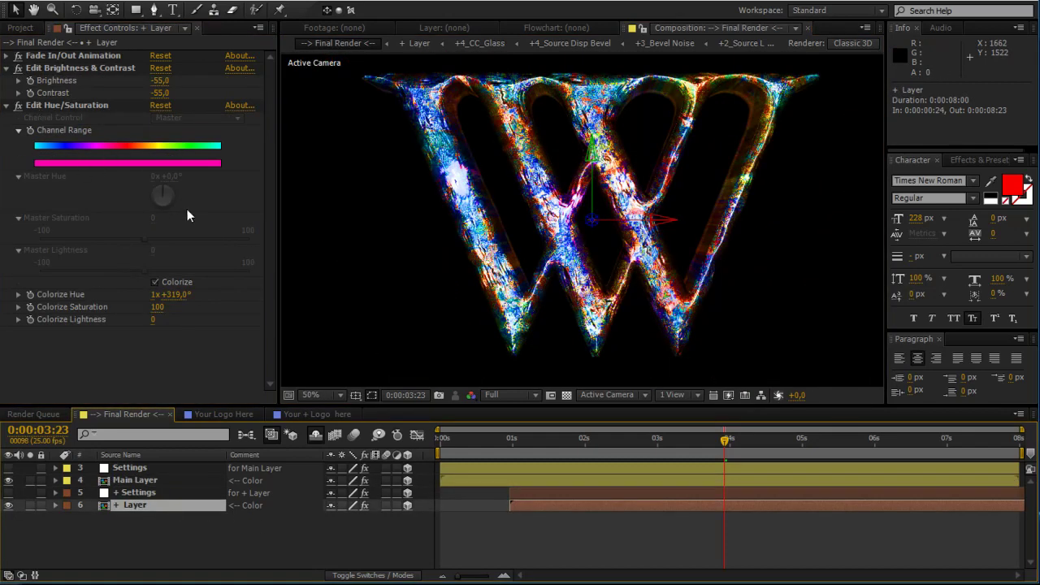
pyautogui.click(156, 281)
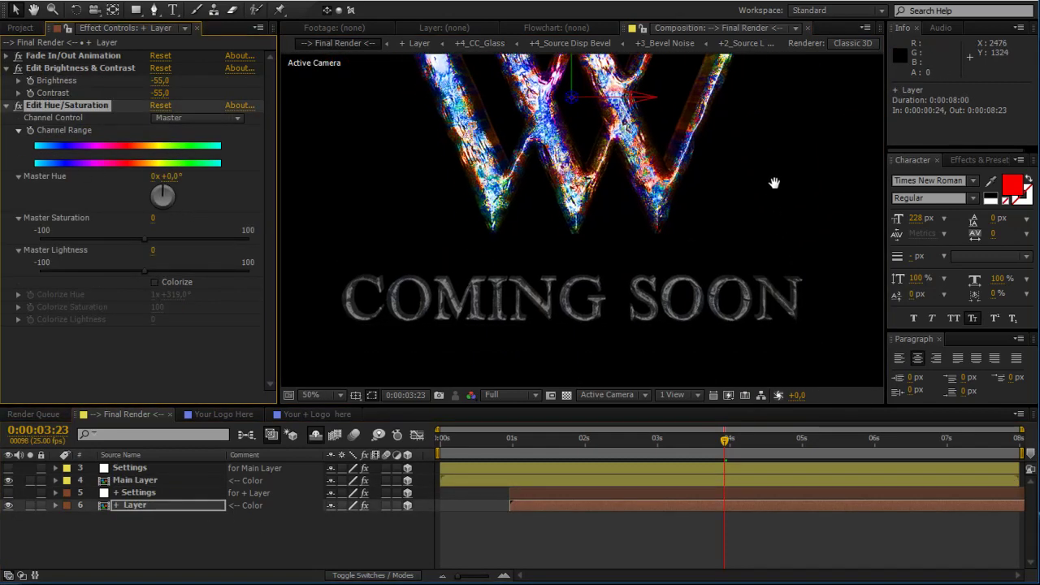
pyautogui.moveTo(728, 300); pyautogui.dragTo(728, 249)
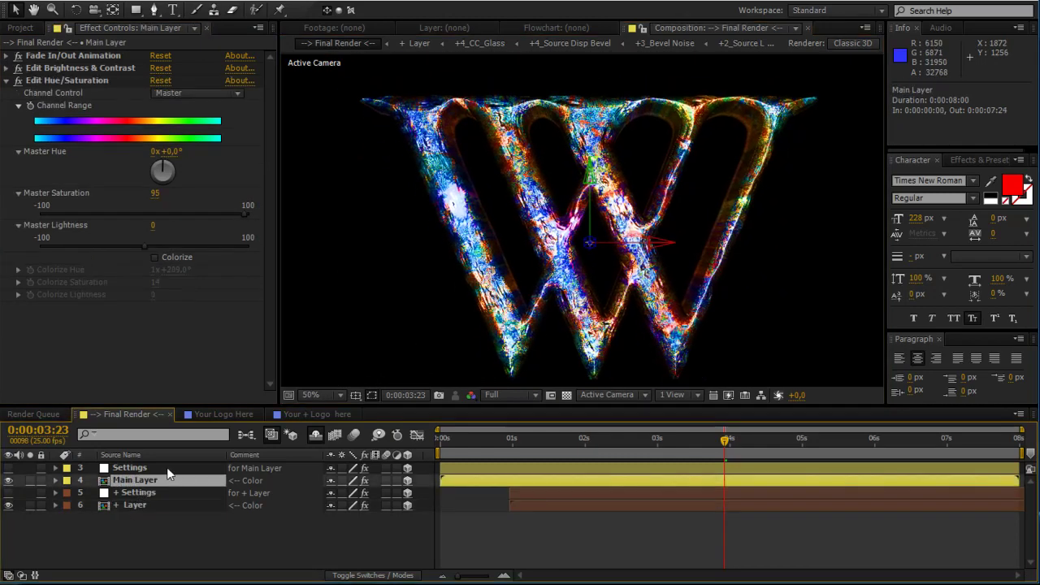
# - Lower the Main Layer's Master Saturation to 87 and check the VVV logo
pyautogui.click(221, 215)
pyautogui.click(235, 214)
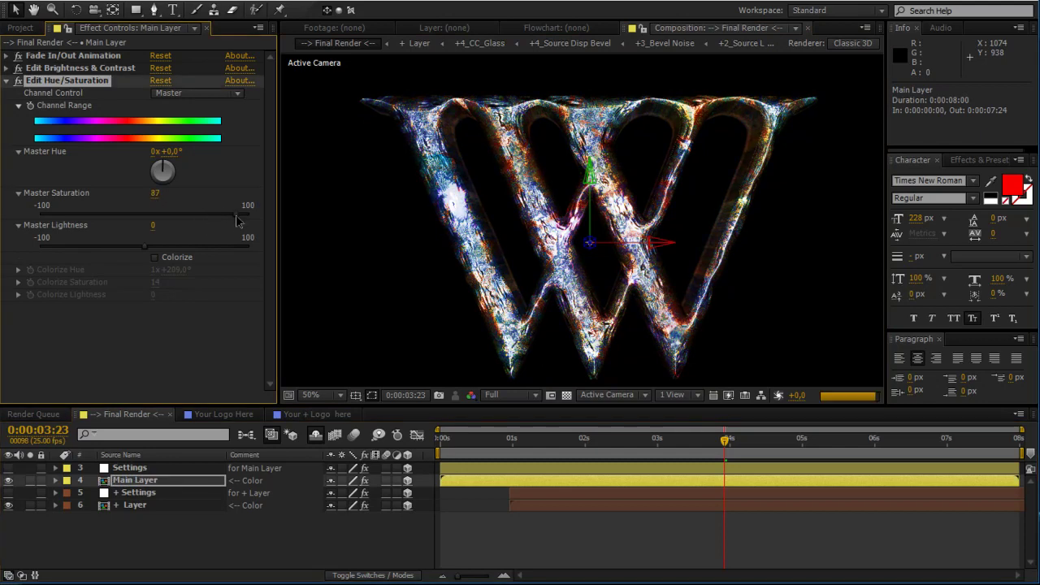
pyautogui.moveTo(634, 291)
pyautogui.mouseDown()
pyautogui.moveTo(628, 230)
pyautogui.moveTo(623, 290)
pyautogui.mouseUp()
pyautogui.scroll(1, 622, 289)
pyautogui.scroll(-1, 622, 289)
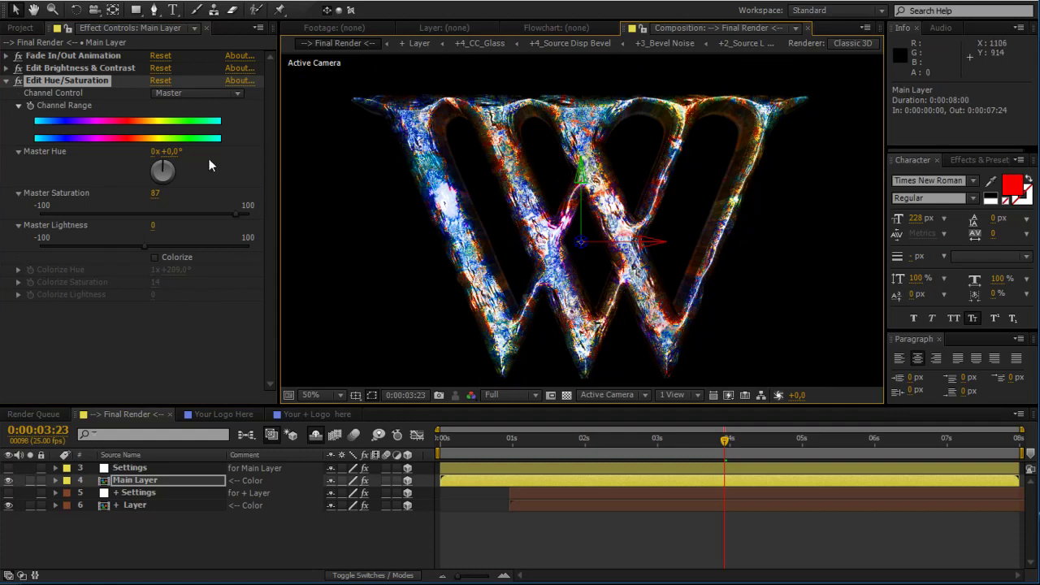
# - Shift the Main Layer's Master Hue to 192° and reduce its Master Saturation to 52
pyautogui.moveTo(167, 151); pyautogui.dragTo(252, 159)
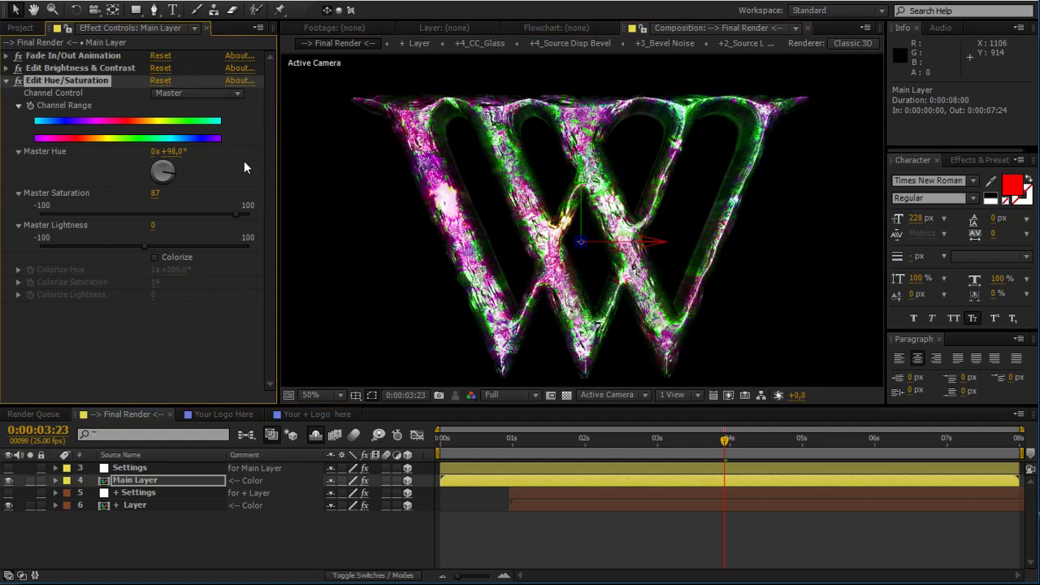
pyautogui.moveTo(182, 165); pyautogui.dragTo(246, 165)
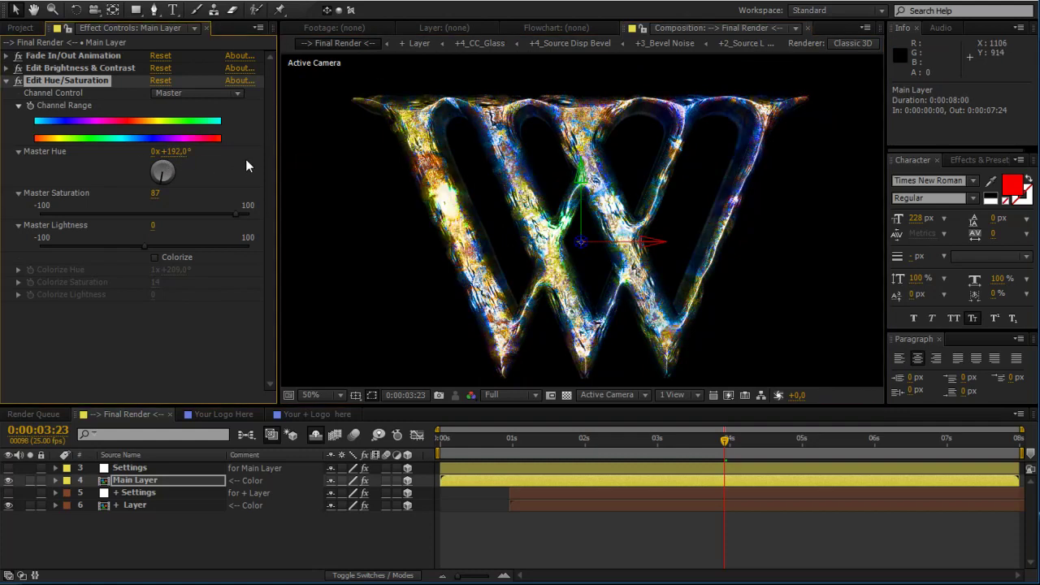
pyautogui.moveTo(236, 215); pyautogui.dragTo(199, 213)
pyautogui.click(235, 352)
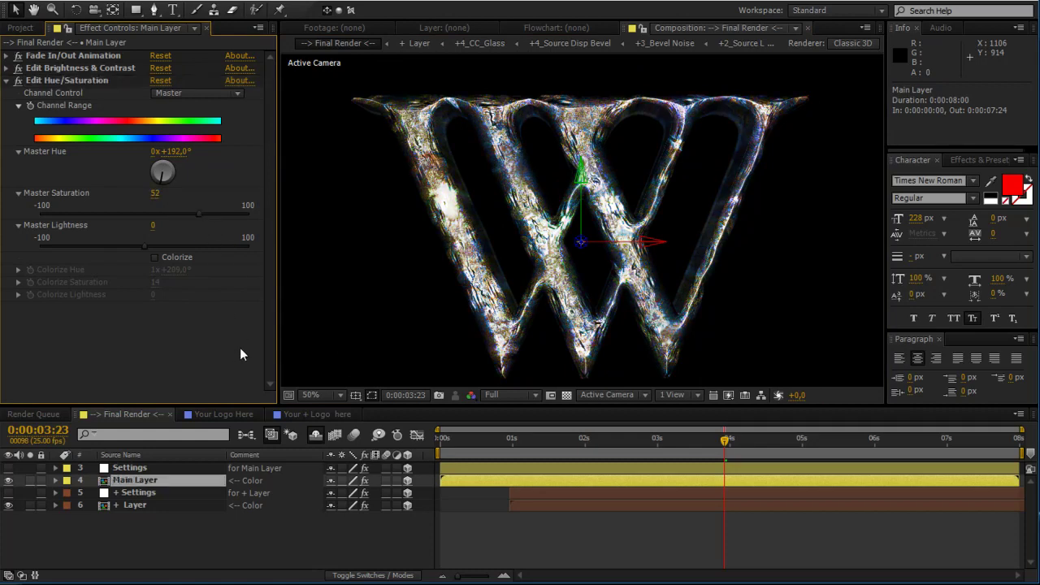
# - Deselect the layer and examine the logo and text colours in the whole composition and up close
pyautogui.click(345, 556)
pyautogui.press(',')
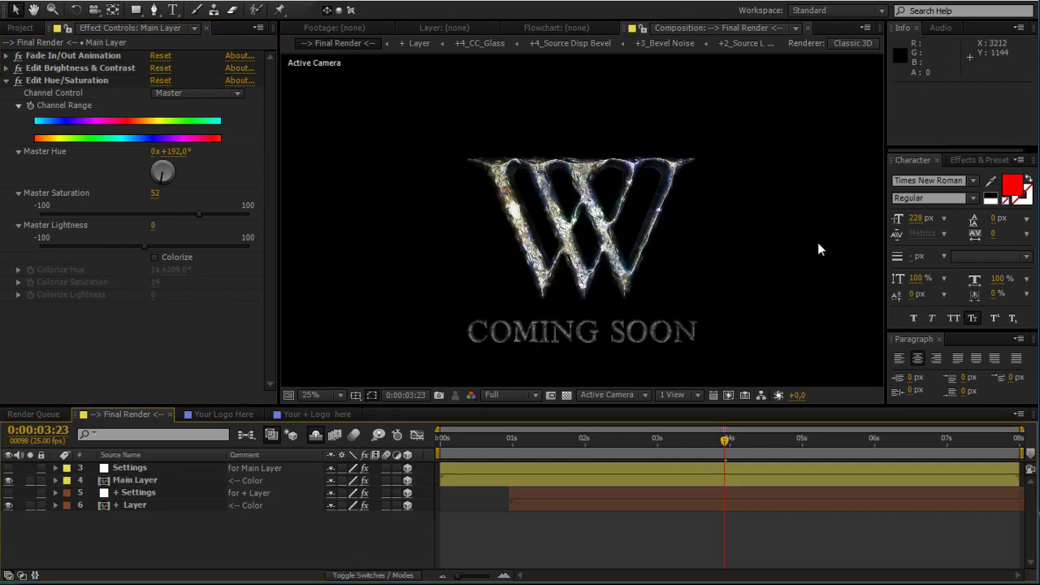
pyautogui.hotkey('shift', '/')
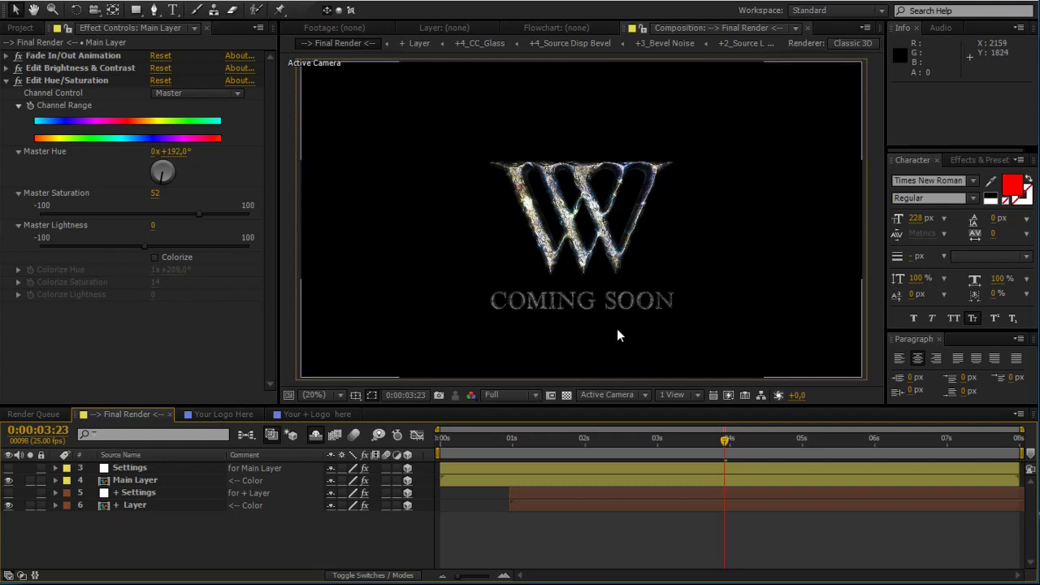
pyautogui.scroll(5, 612, 268)
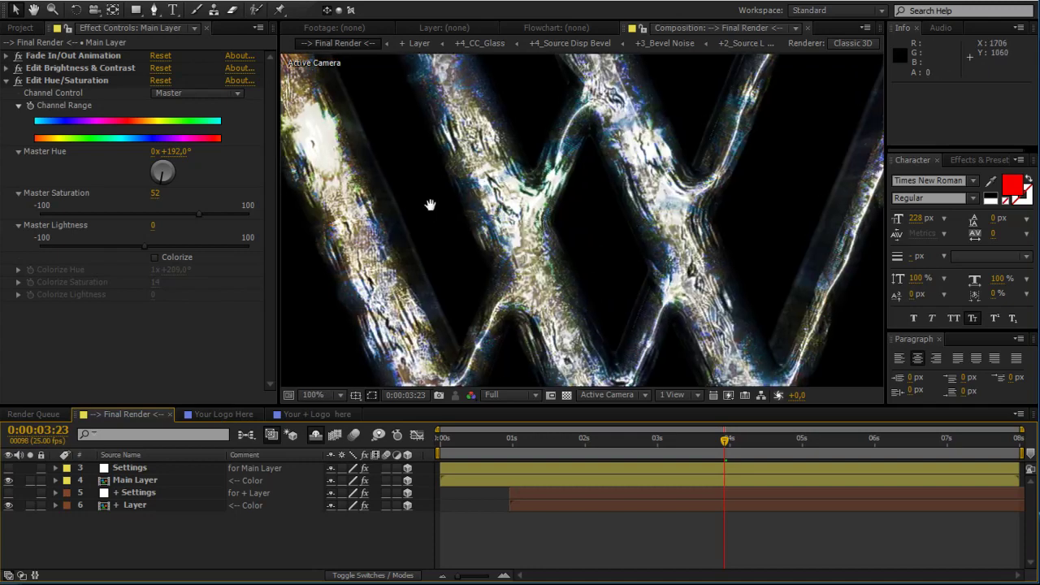
pyautogui.scroll(-4, 523, 239)
pyautogui.scroll(2, 704, 239)
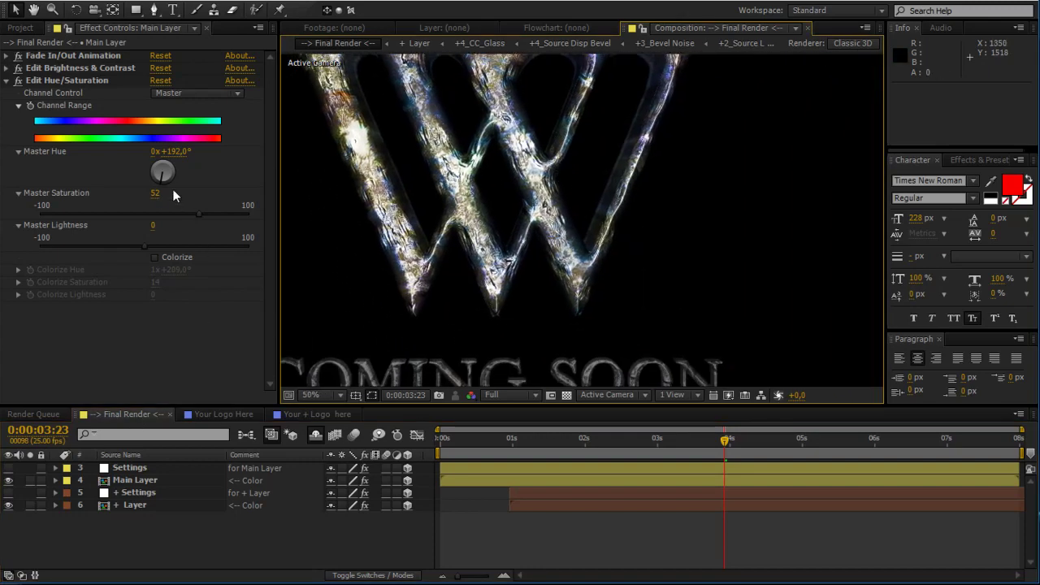
# - Set the Main Layer's Master Hue and Master Saturation back to 0
pyautogui.click(174, 151)
pyautogui.write('0')
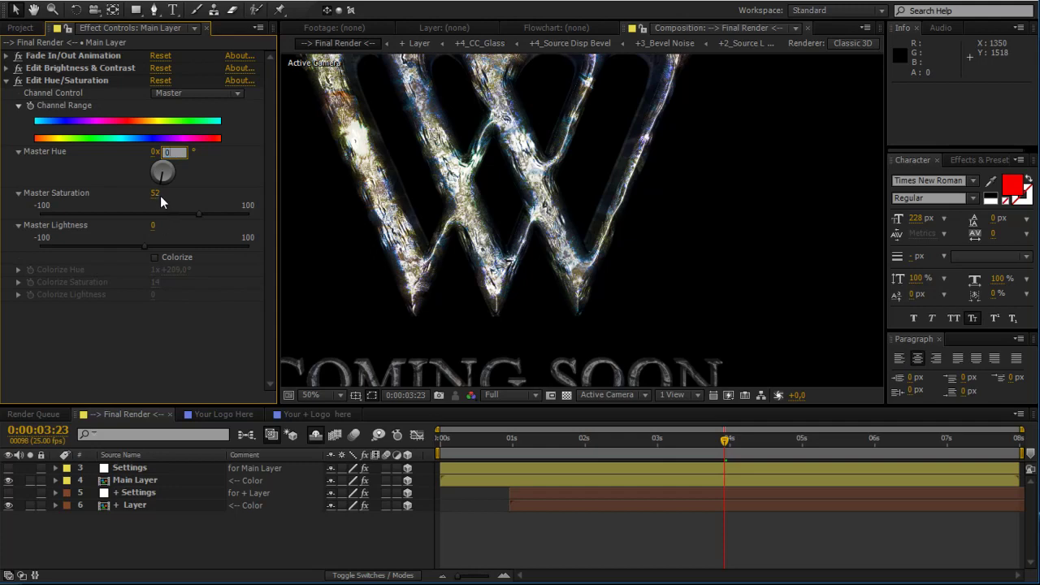
pyautogui.click(154, 193)
pyautogui.write('0')
pyautogui.press('Return')
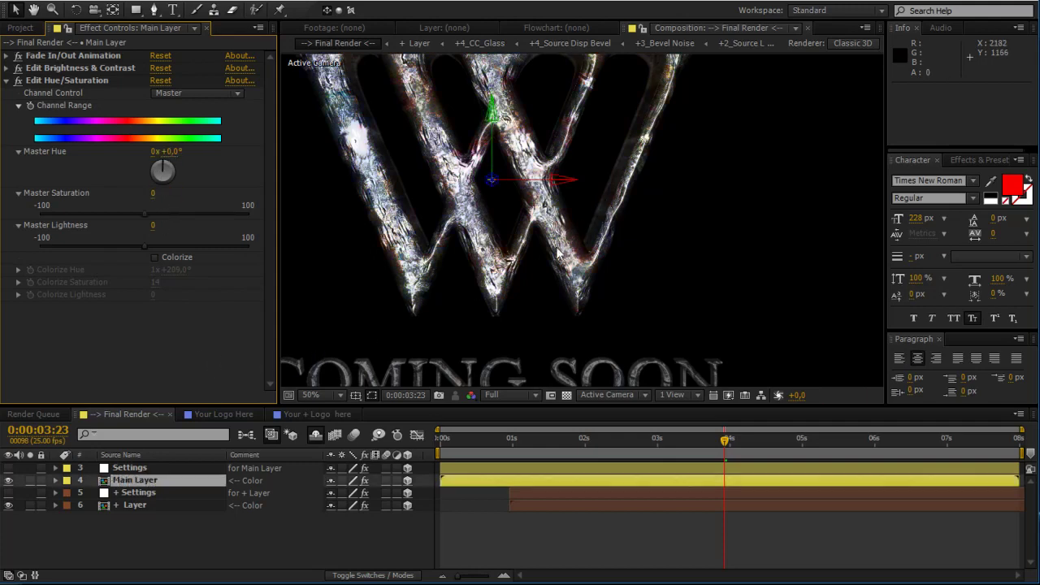
pyautogui.scroll(-2, 560, 243)
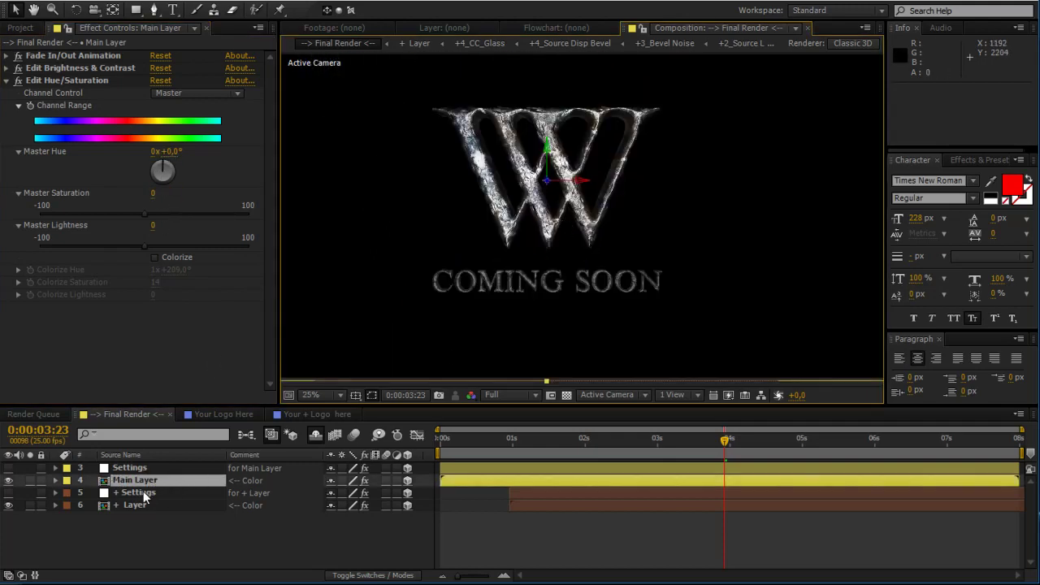
# - Set the Brightness and Contrast of the + Layer back to 0, deselect it and check the whole composition
pyautogui.click(143, 505)
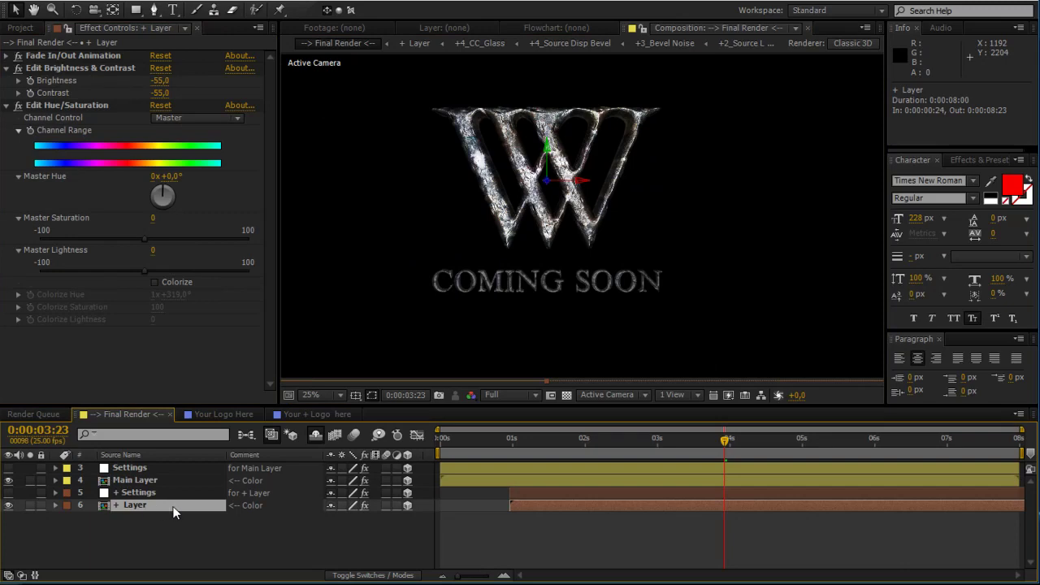
pyautogui.click(160, 80)
pyautogui.write('0')
pyautogui.click(161, 93)
pyautogui.write('0')
pyautogui.click(203, 89)
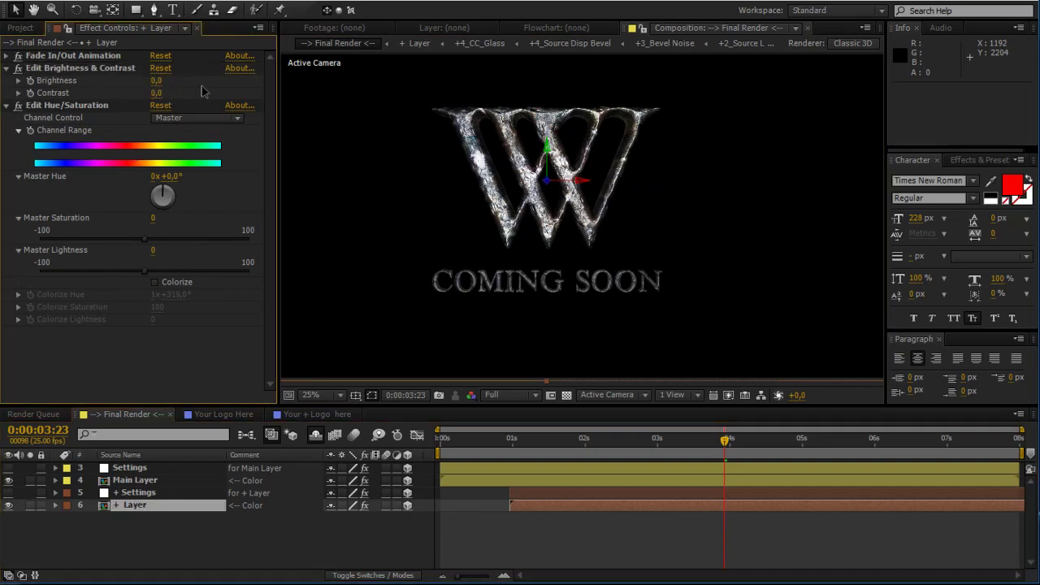
pyautogui.click(259, 559)
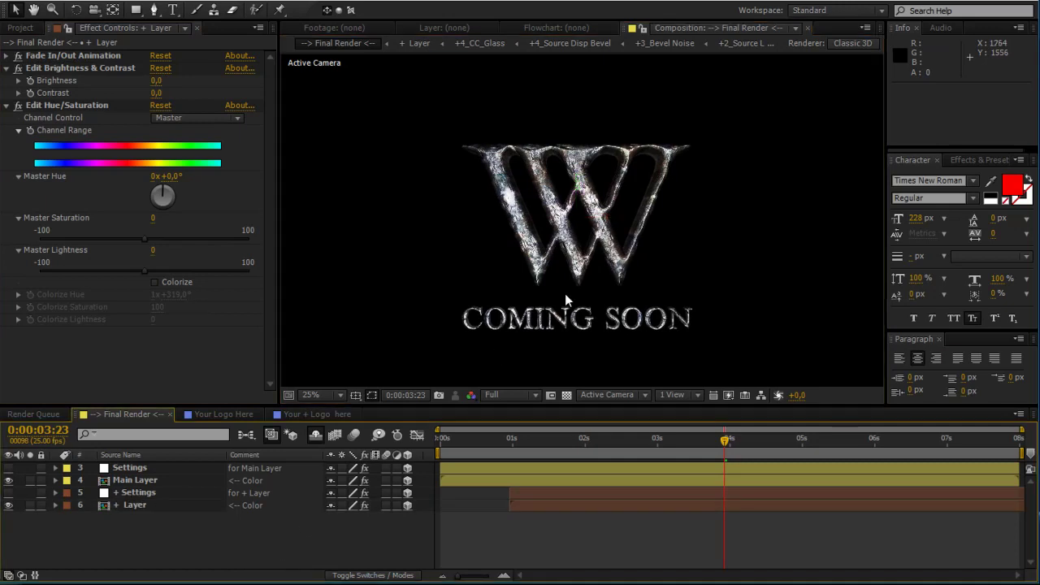
pyautogui.scroll(-1, 598, 273)
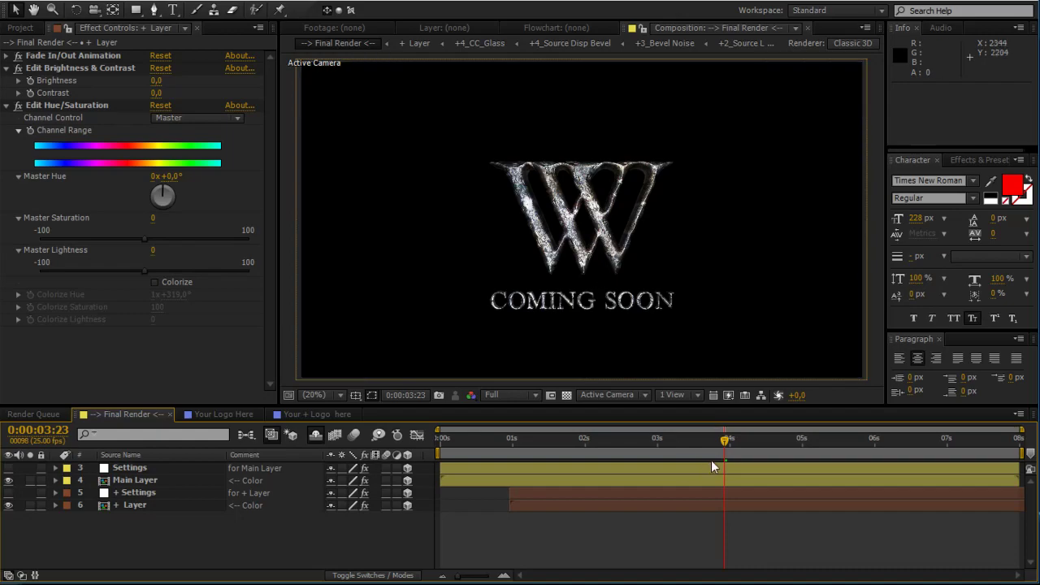